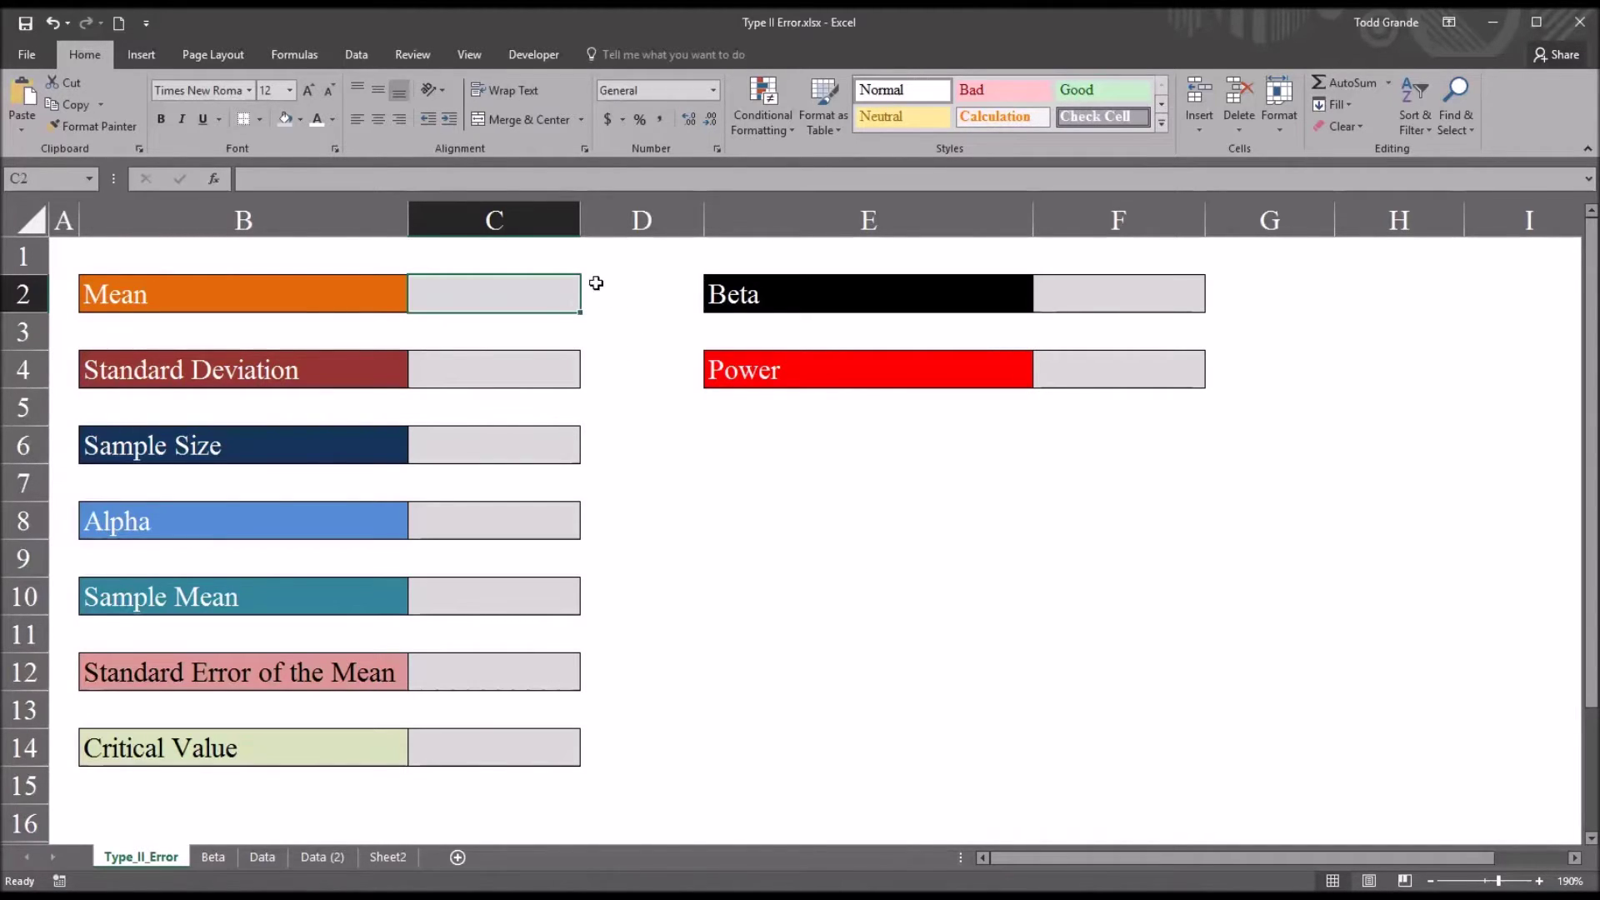
Go over the sheet's labels from Mean down to Critical Value.
click(233, 295)
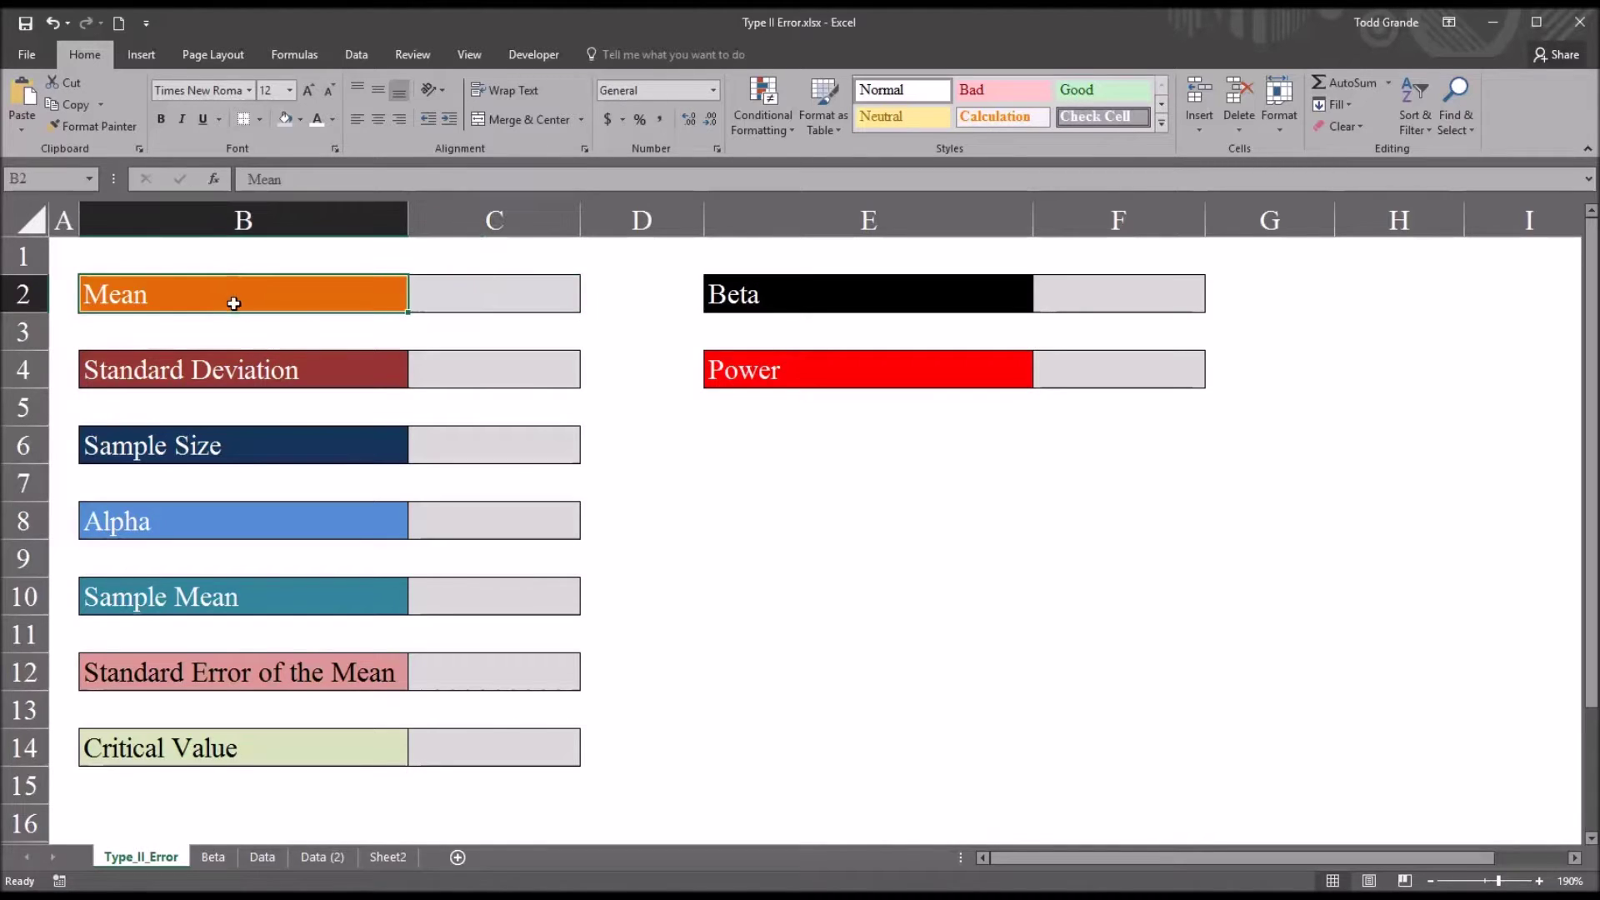
click(200, 375)
click(196, 450)
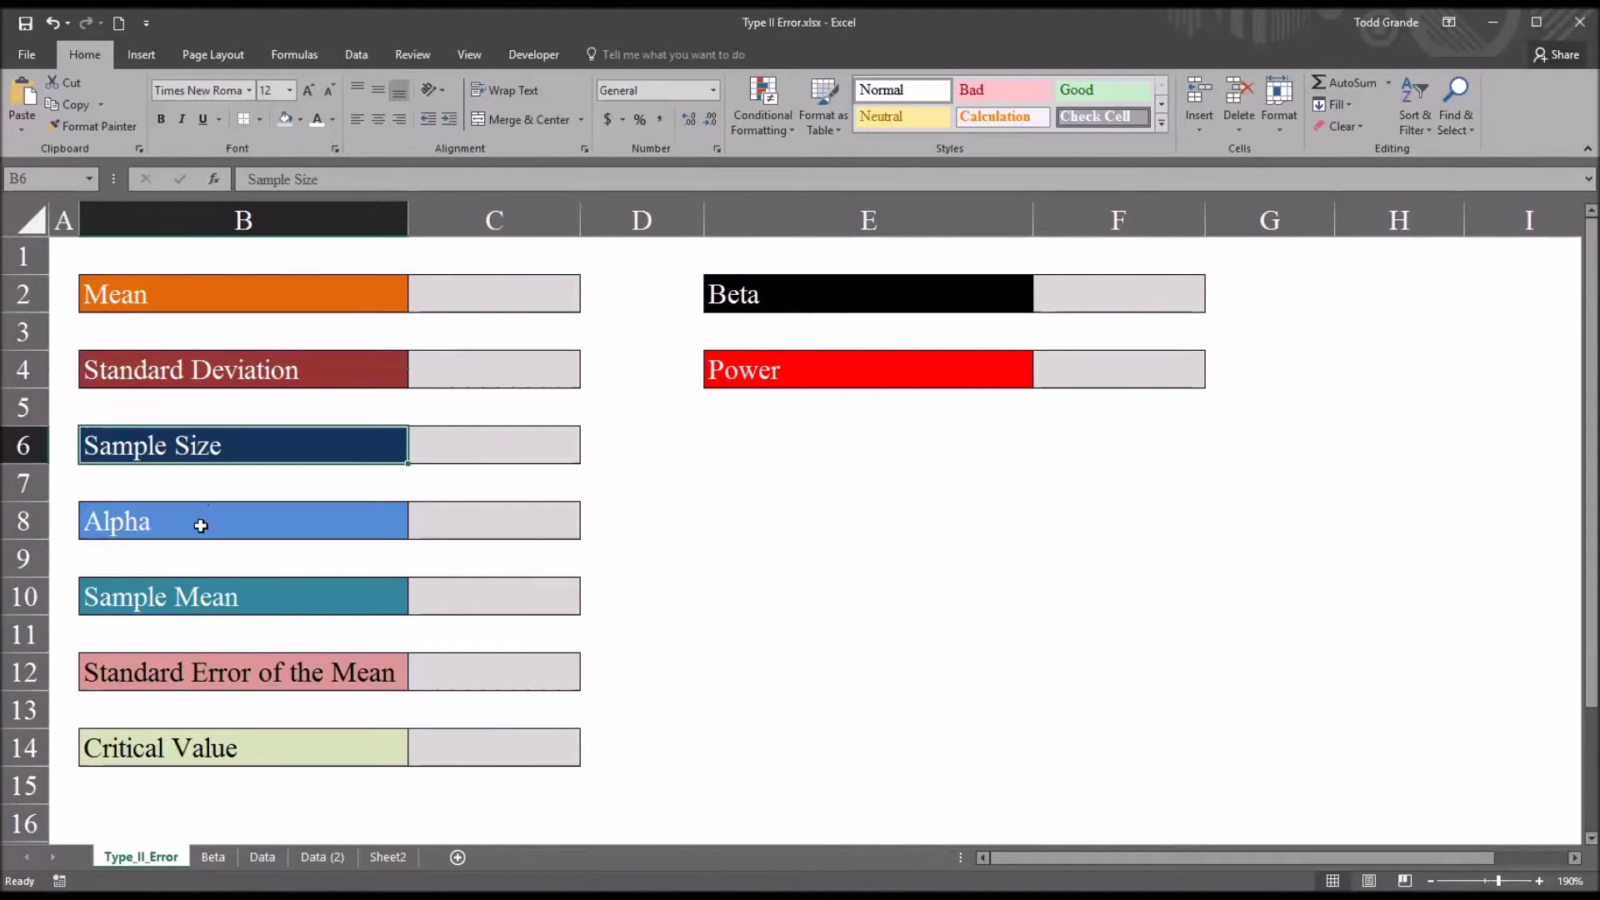
click(201, 525)
click(202, 596)
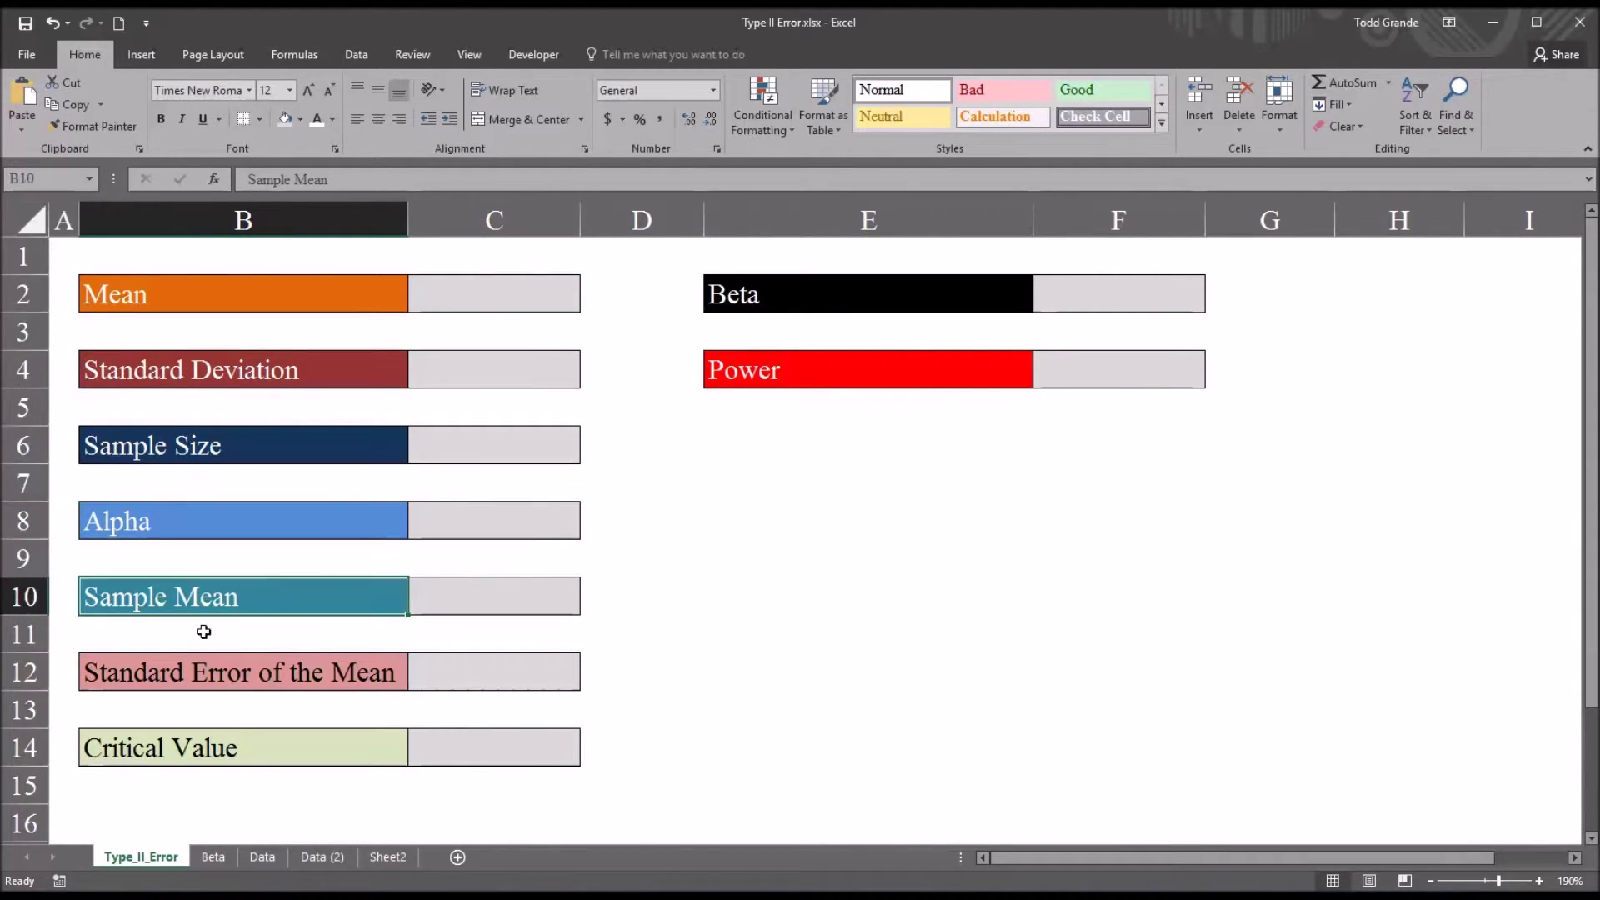
click(209, 681)
click(205, 748)
click(291, 303)
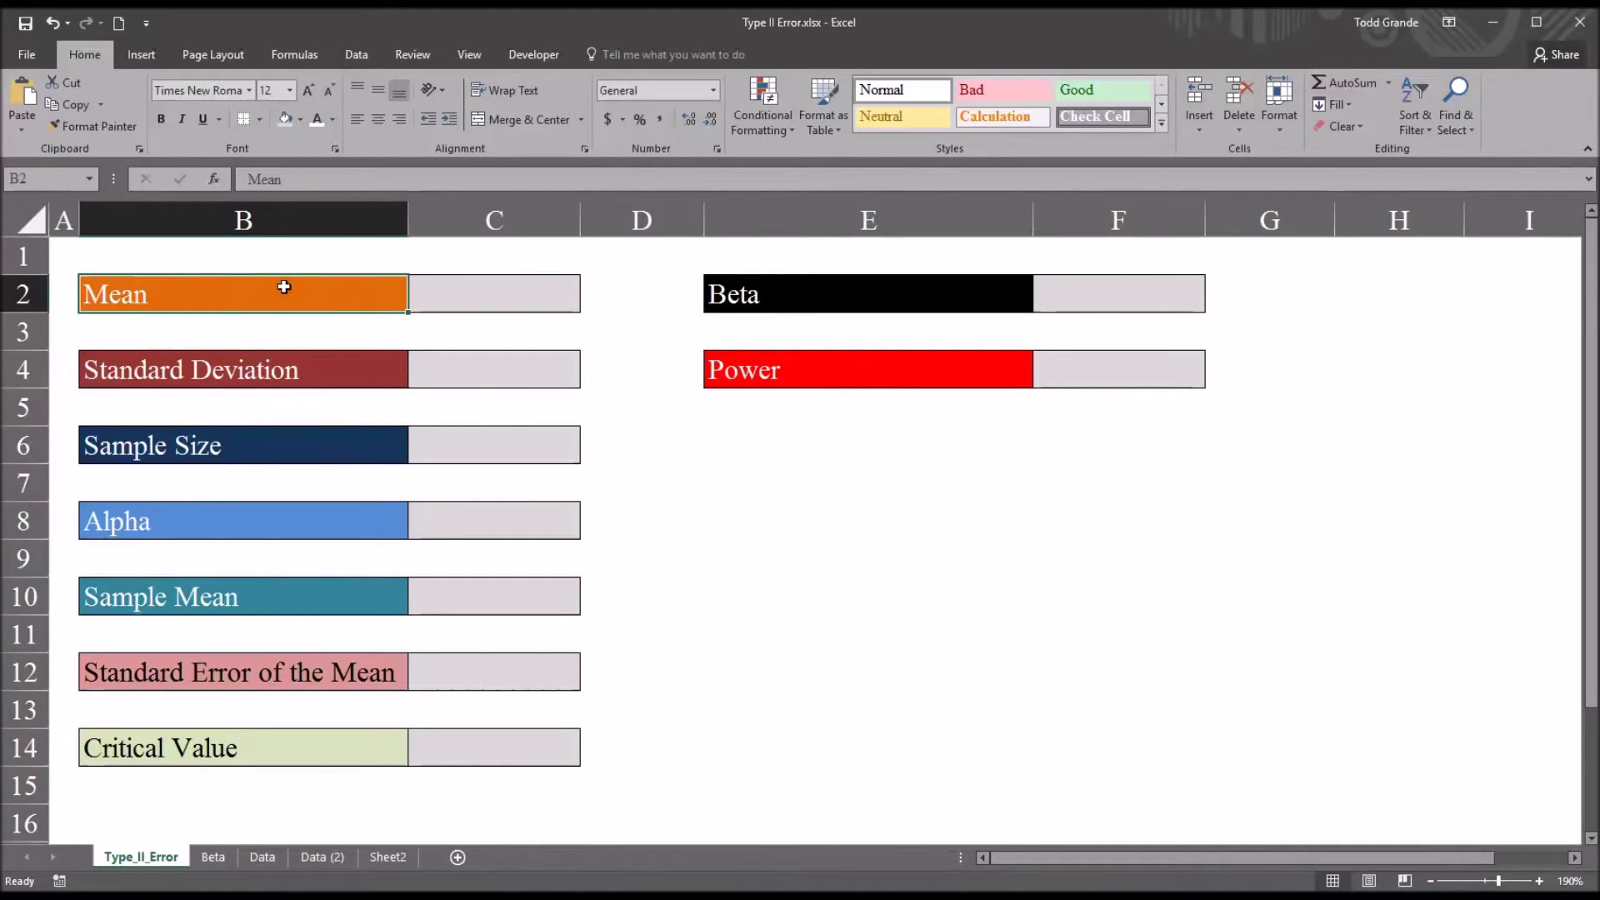
Enter mean 50 in C2 and standard deviation 10 in C4.
click(461, 300)
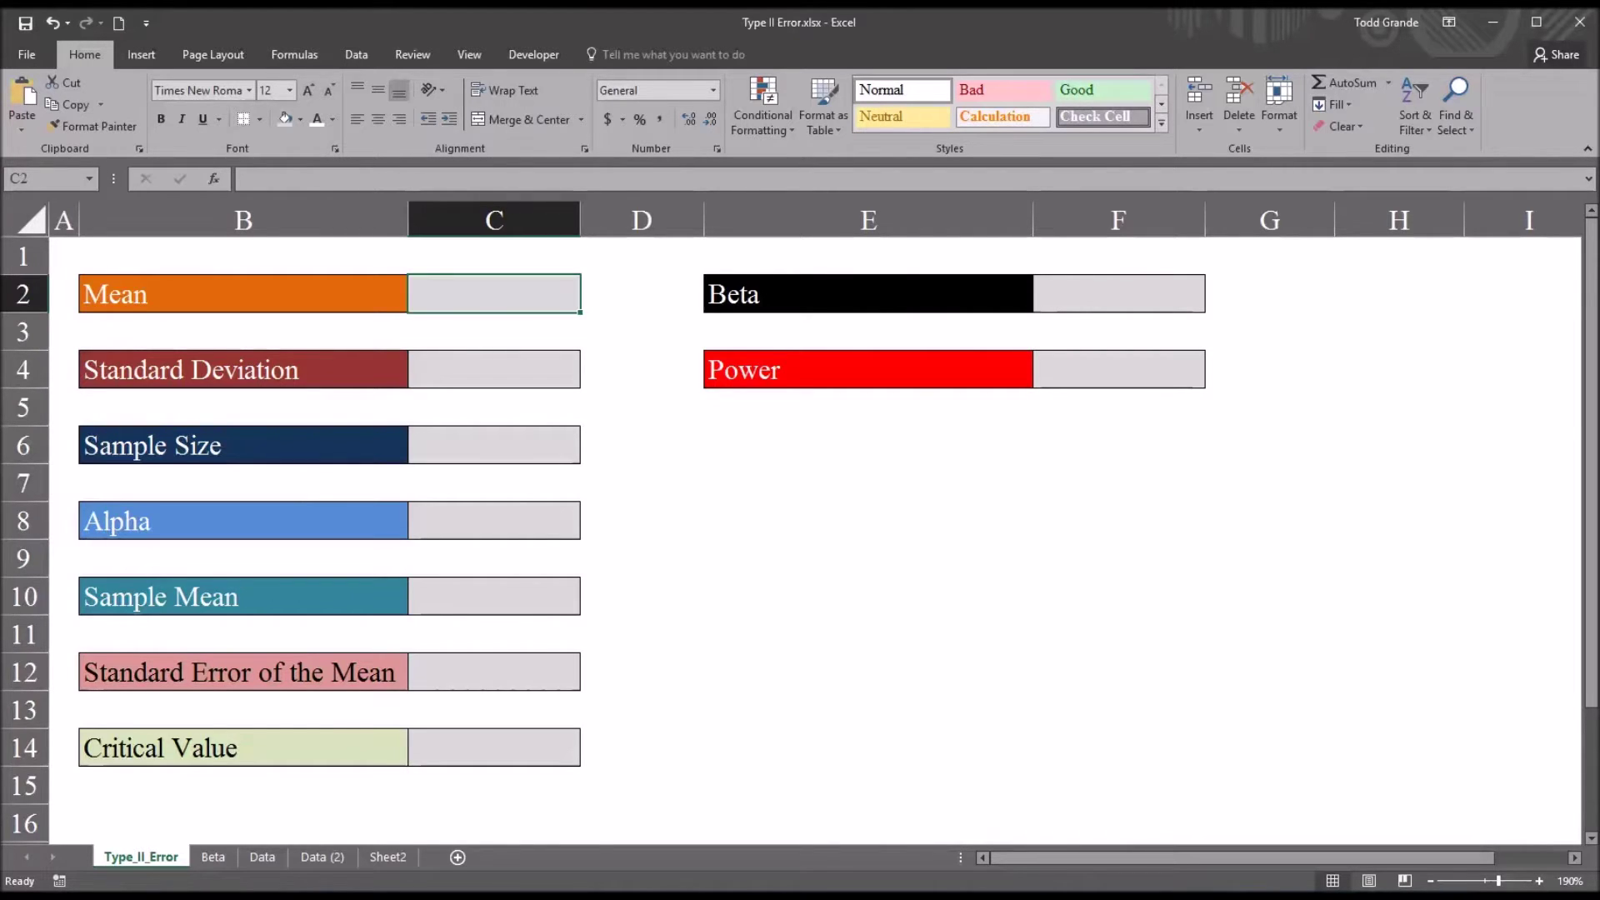
text(50)
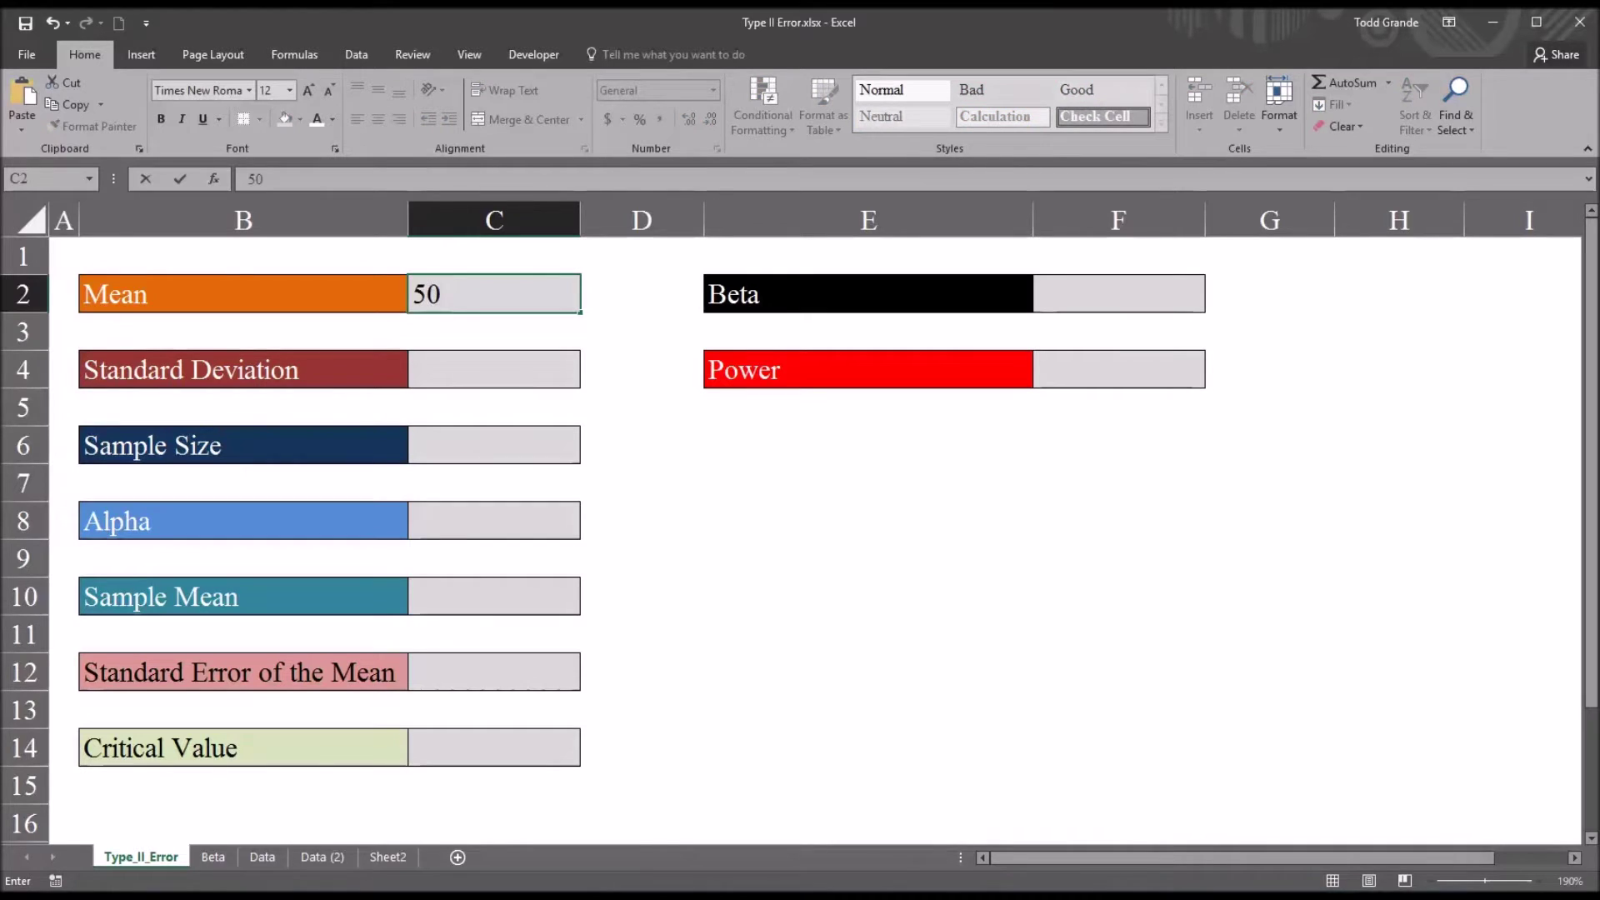
key(Return)
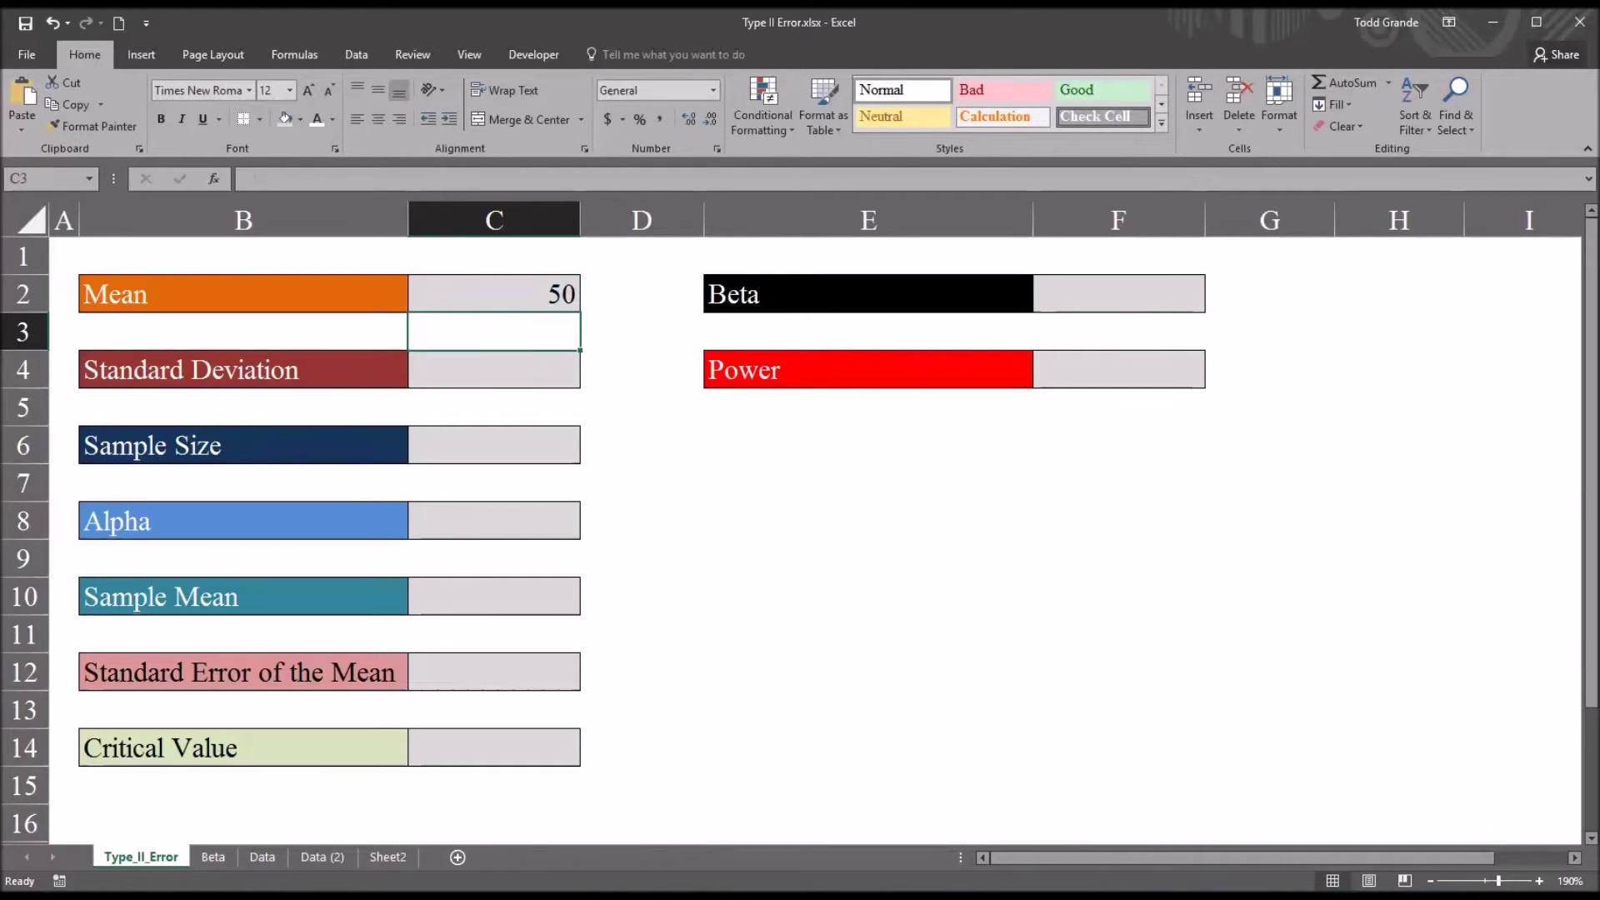
key(Down)
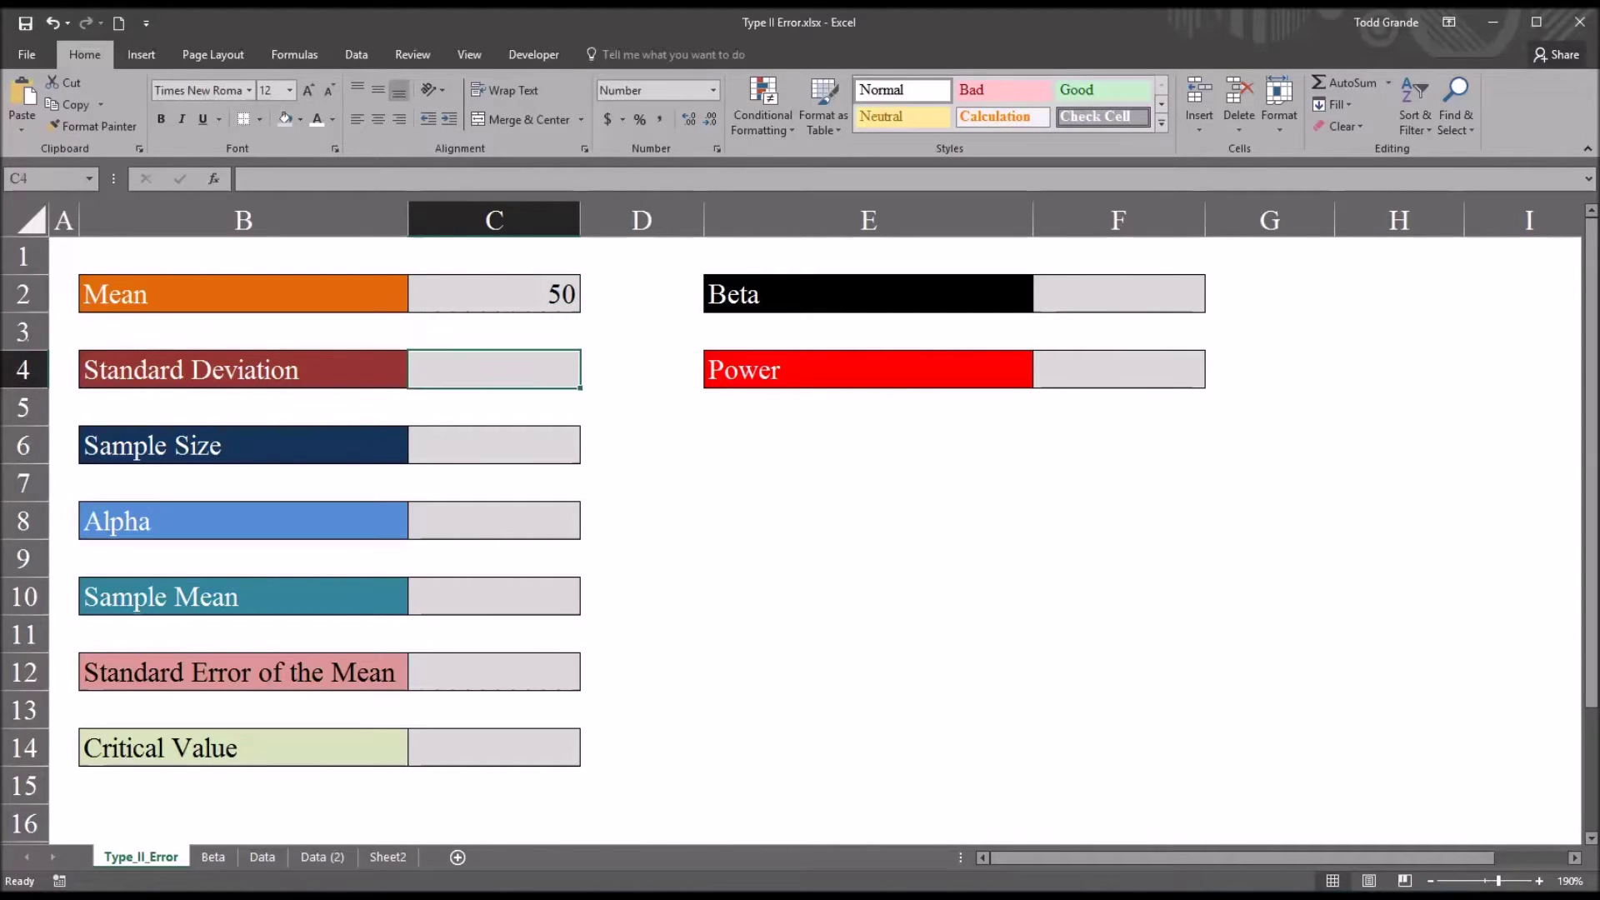
text(10)
key(Return)
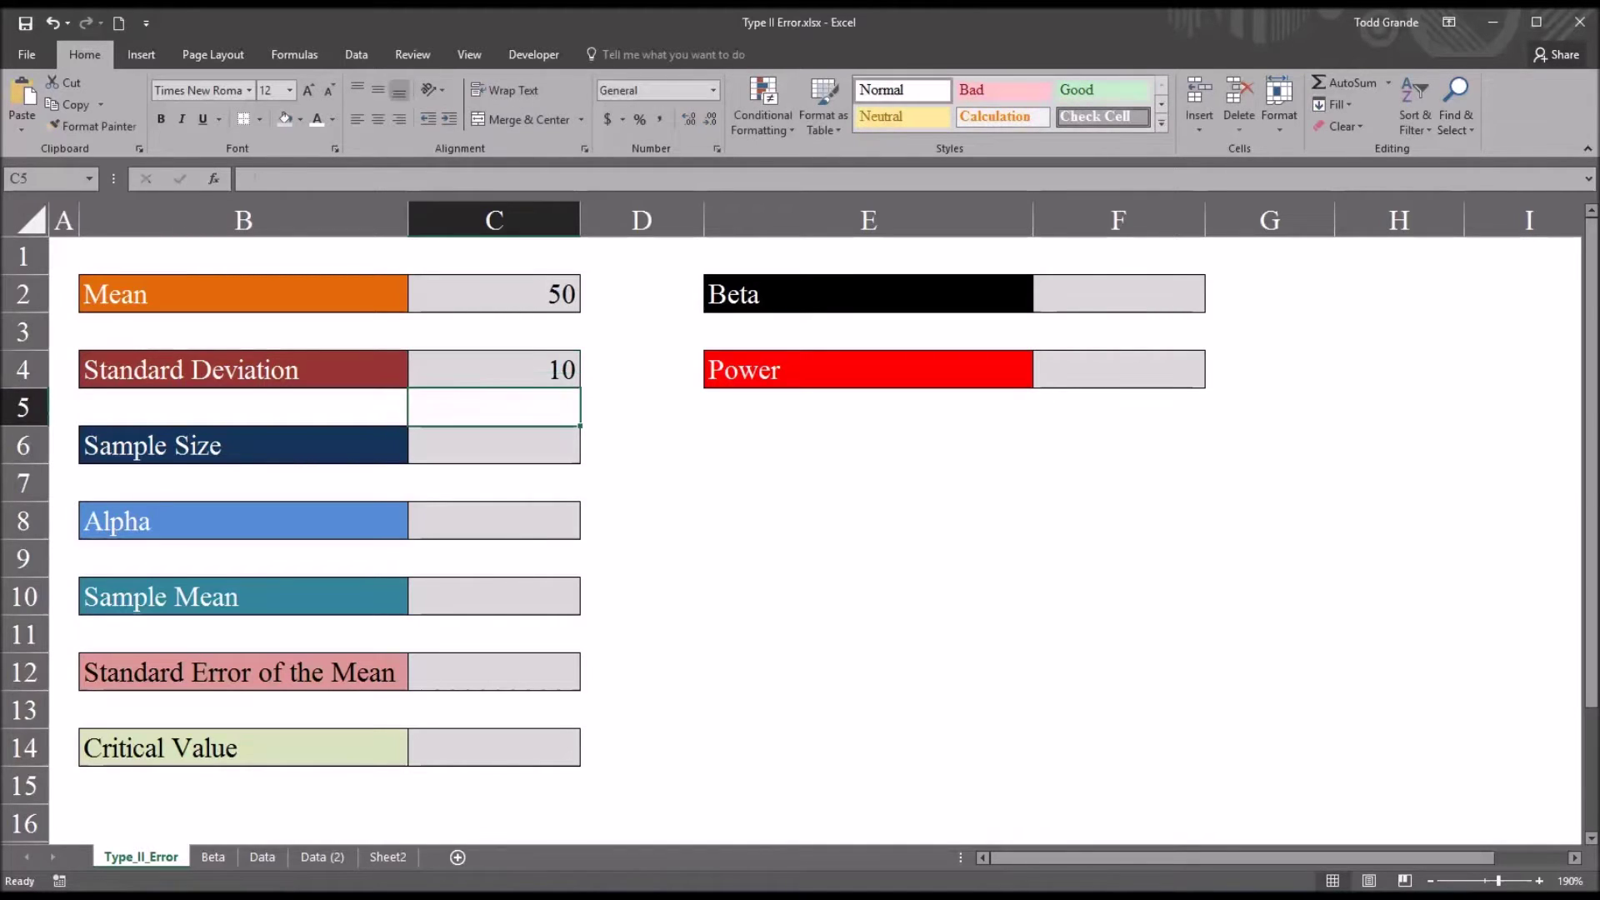
key(Up)
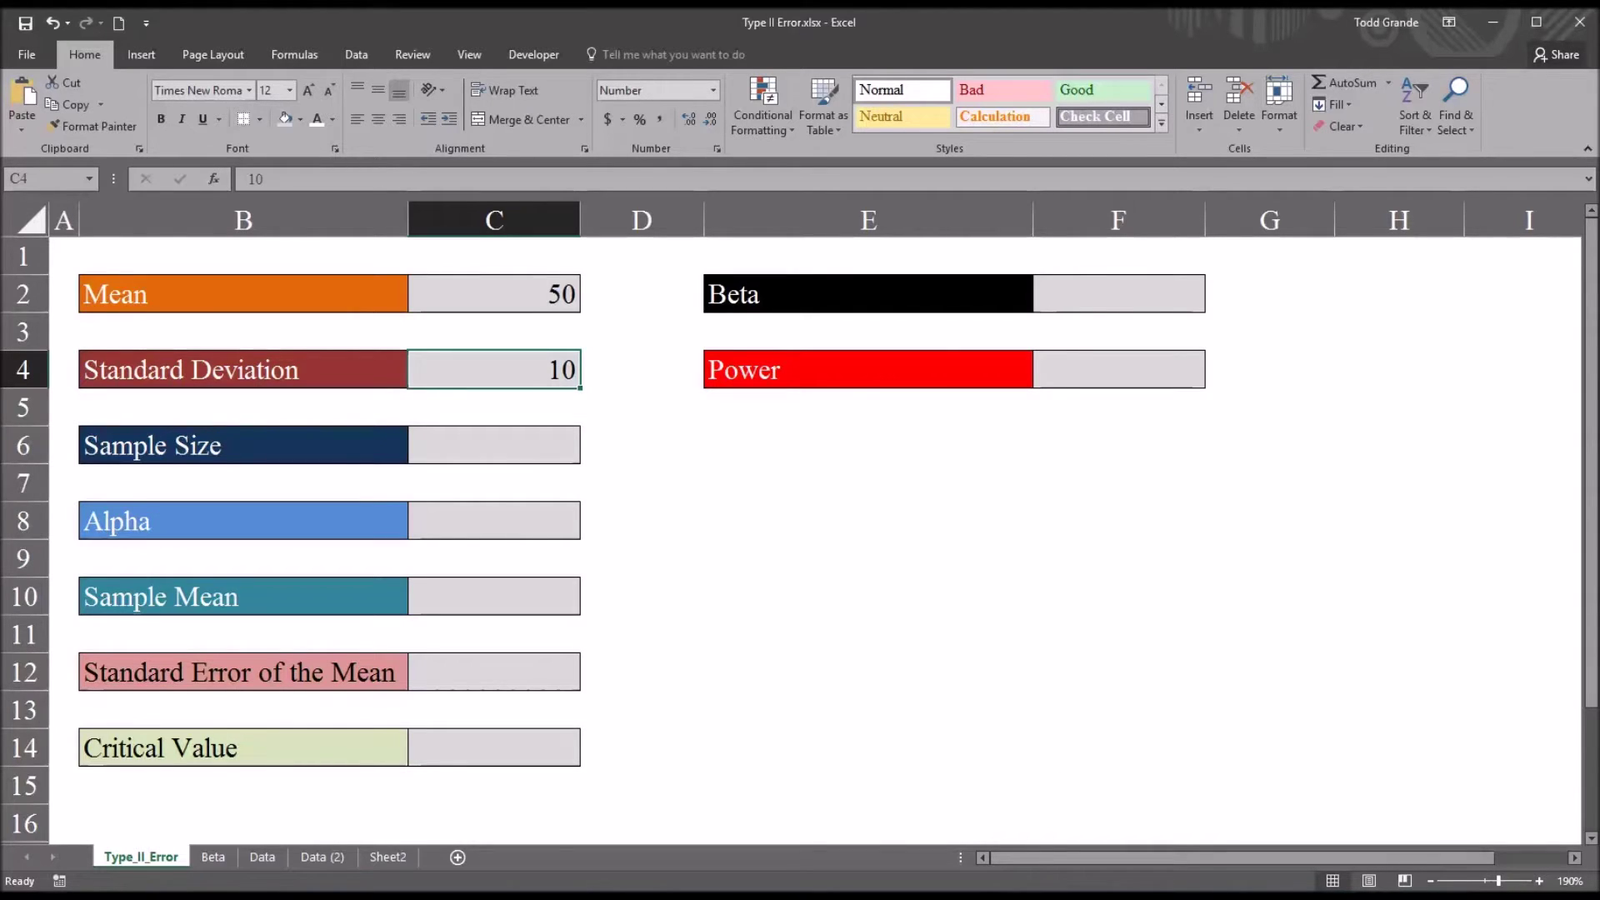
Enter sample size 150, alpha 0.05 and sample mean 52 in C6, C8 and C10.
click(518, 450)
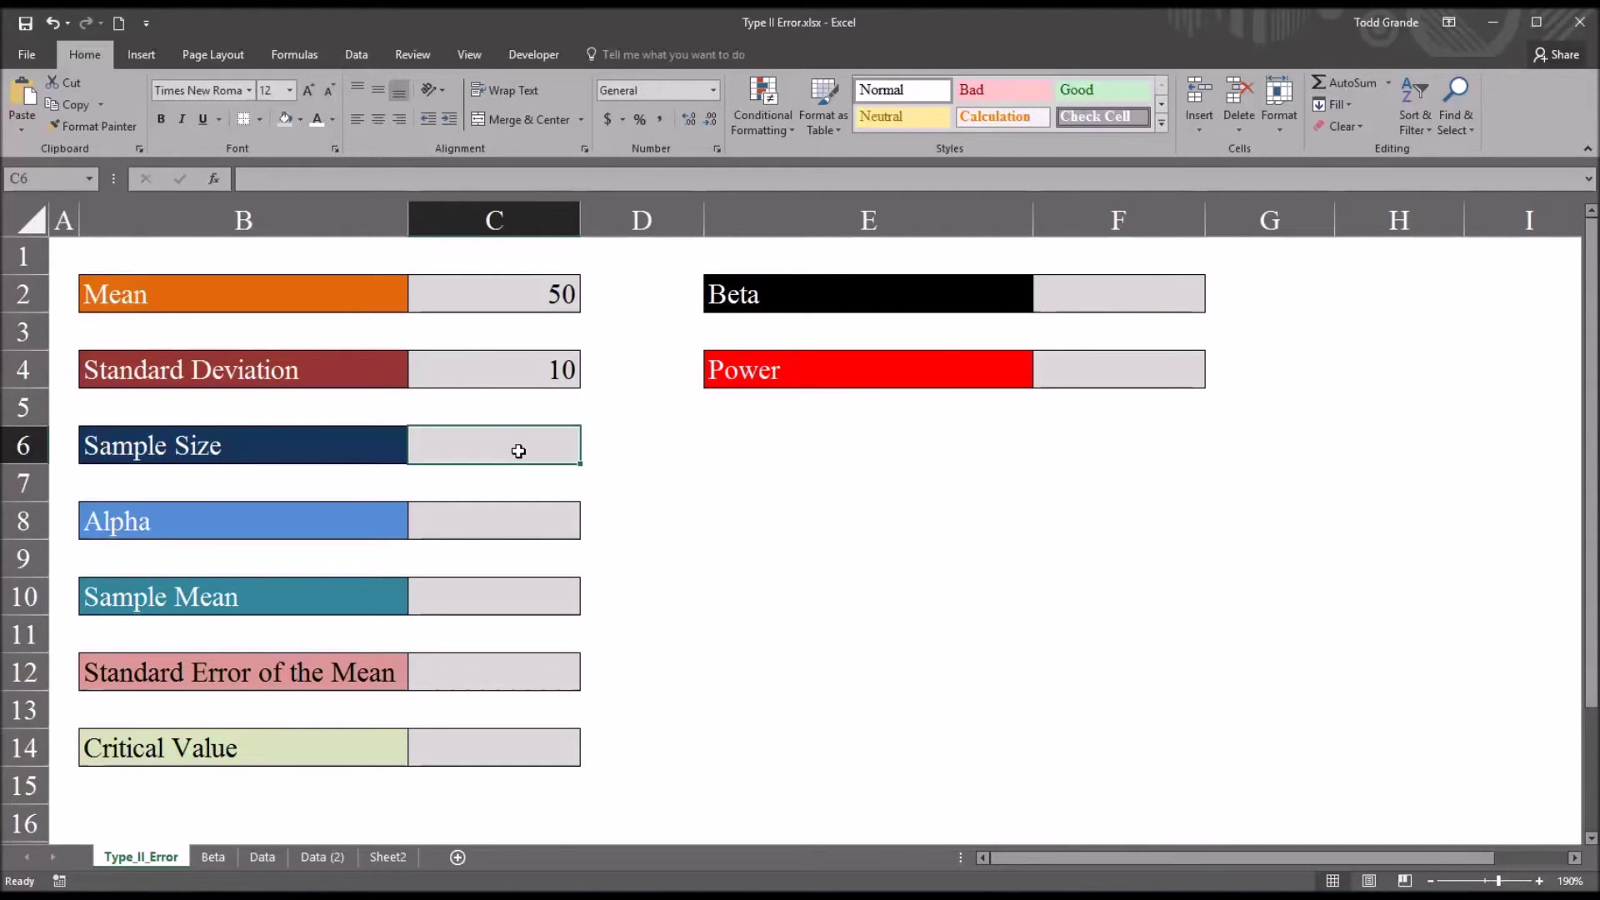
text(150)
click(506, 526)
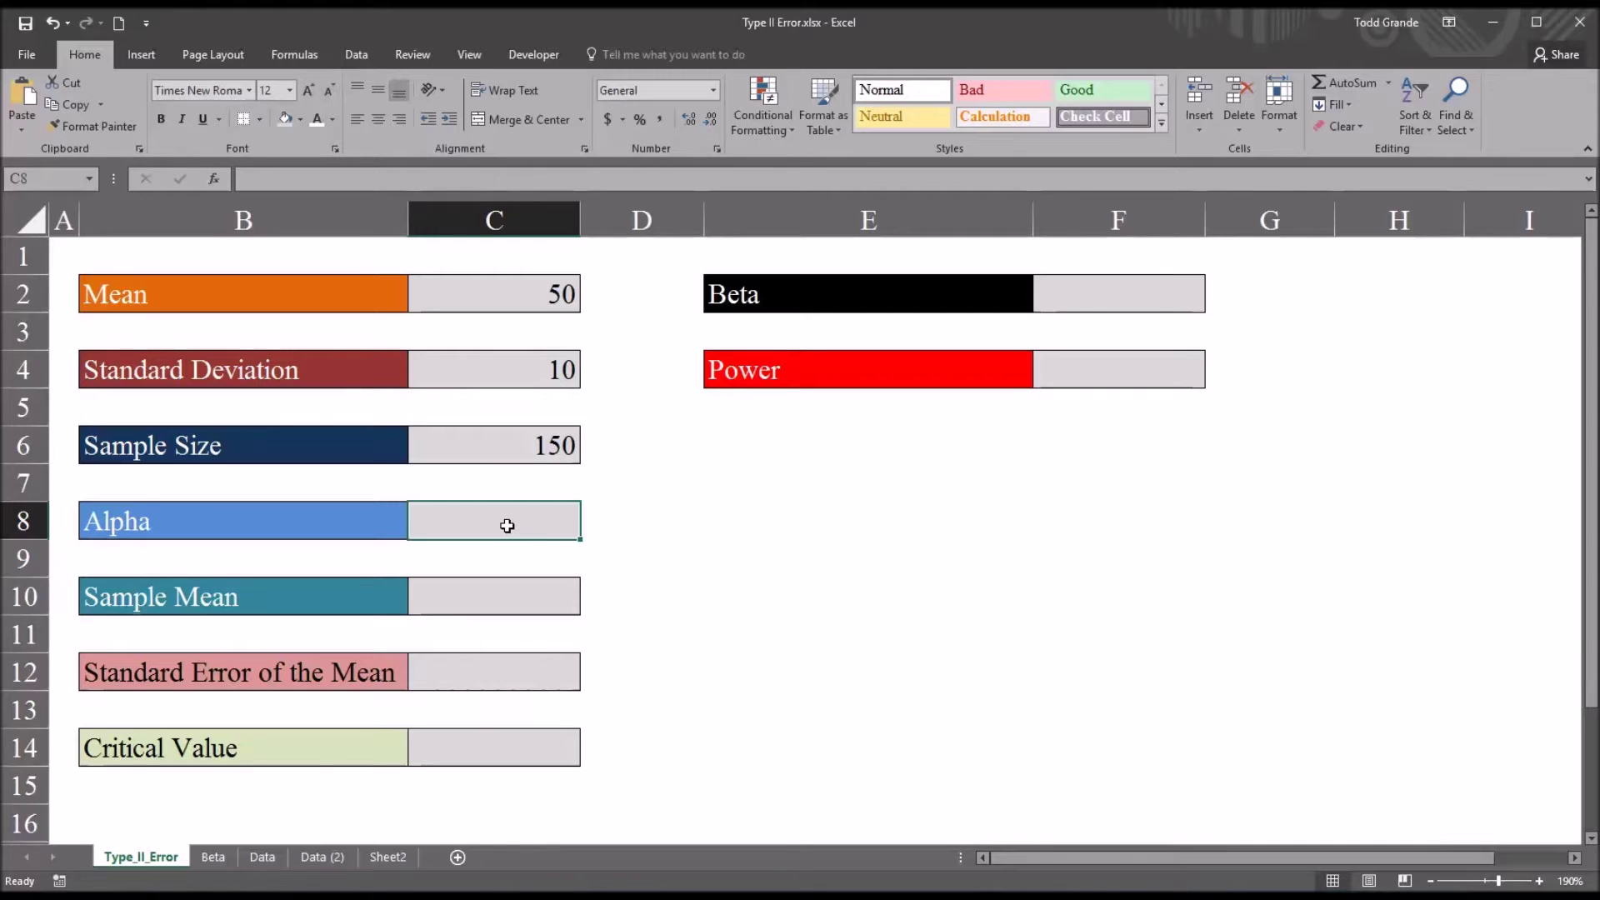
text(.05)
key(Return)
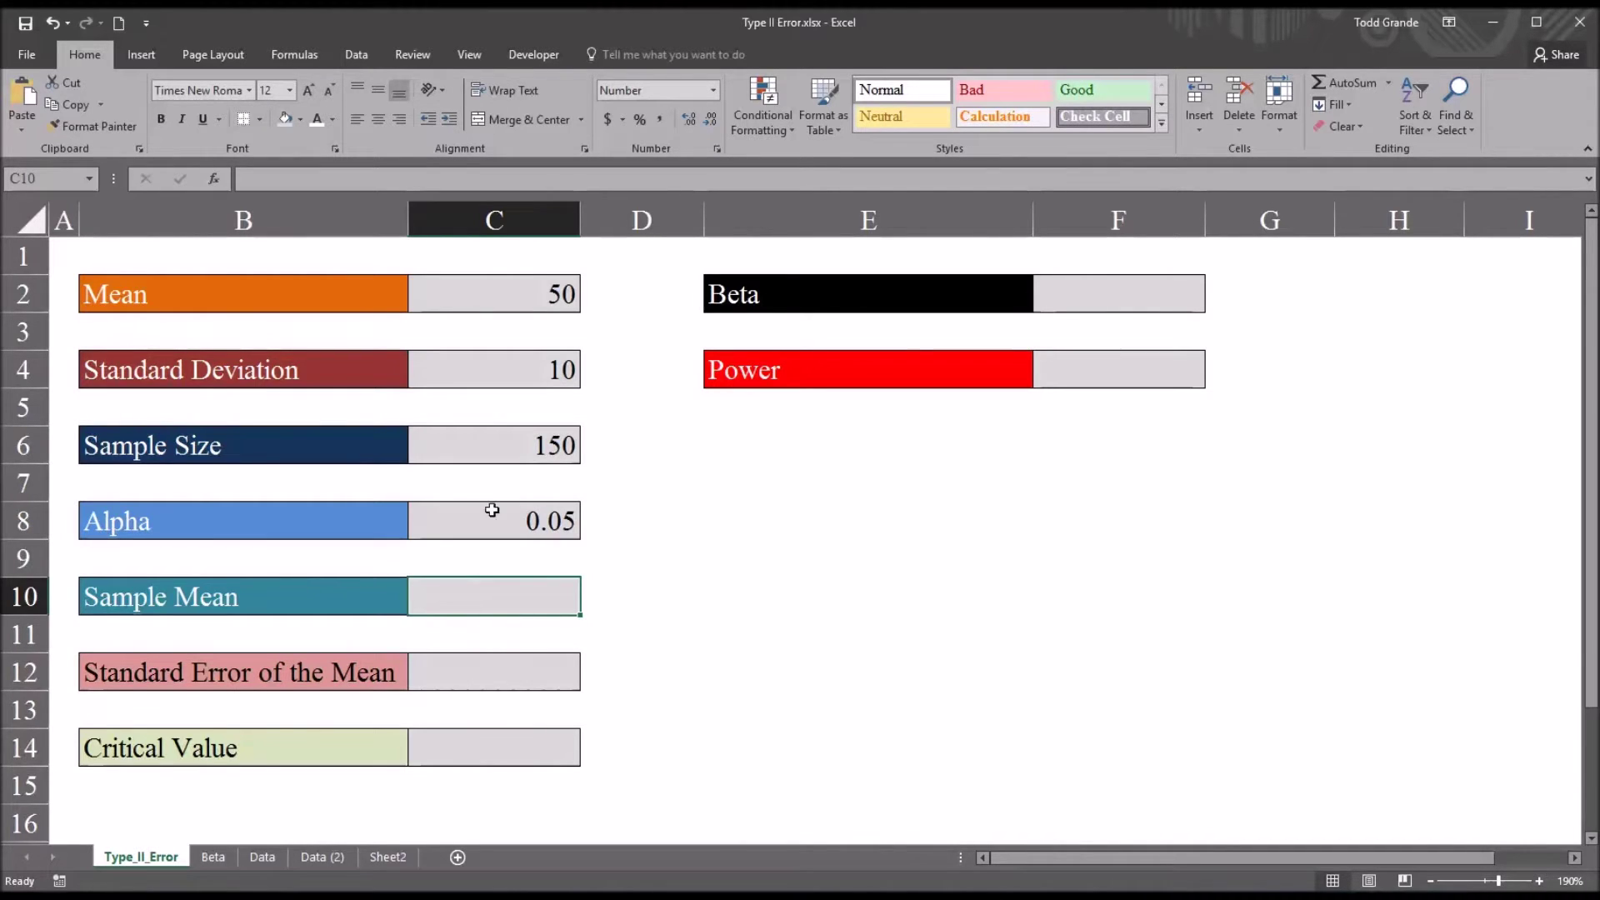
click(491, 444)
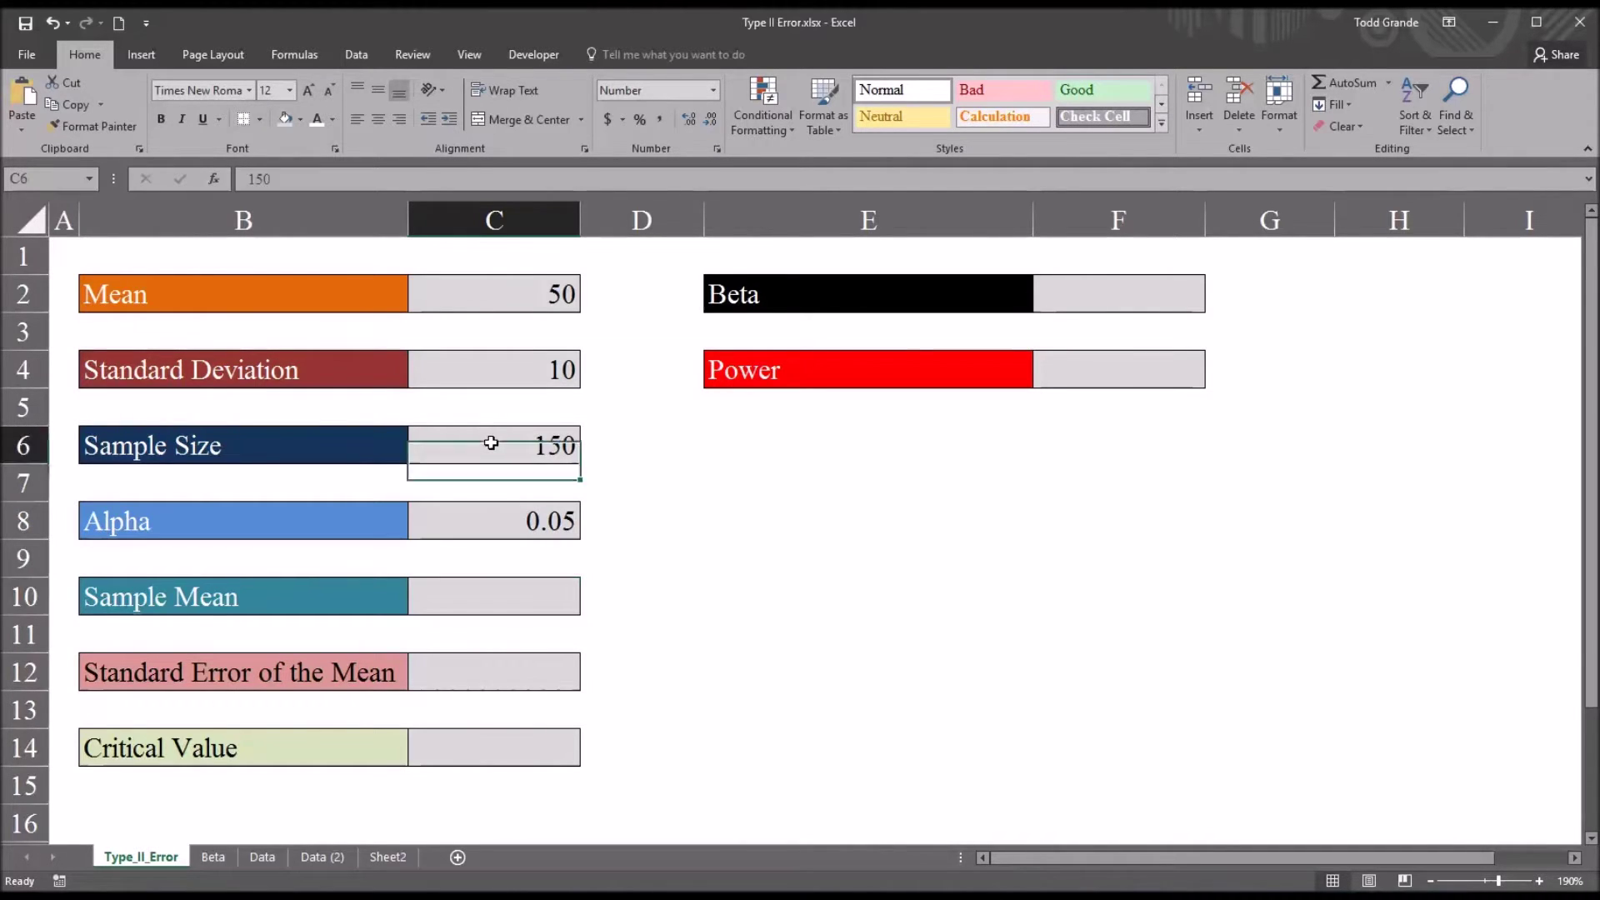
click(477, 600)
text(52)
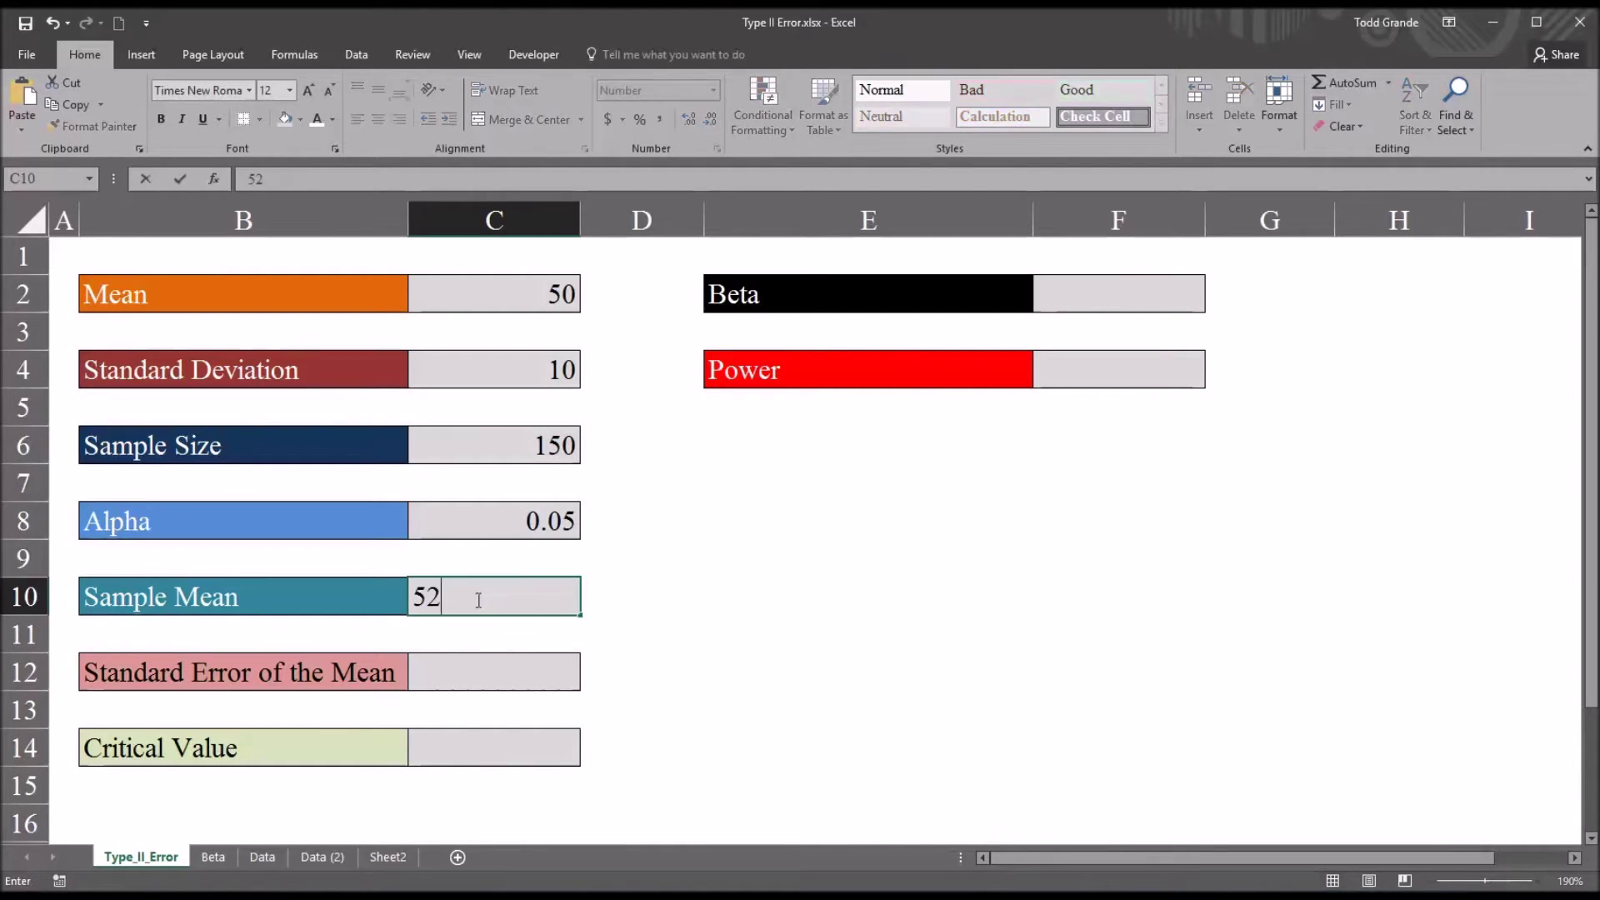
key(Return)
Recheck the entered mean, sample mean, alpha and sample size values.
click(477, 599)
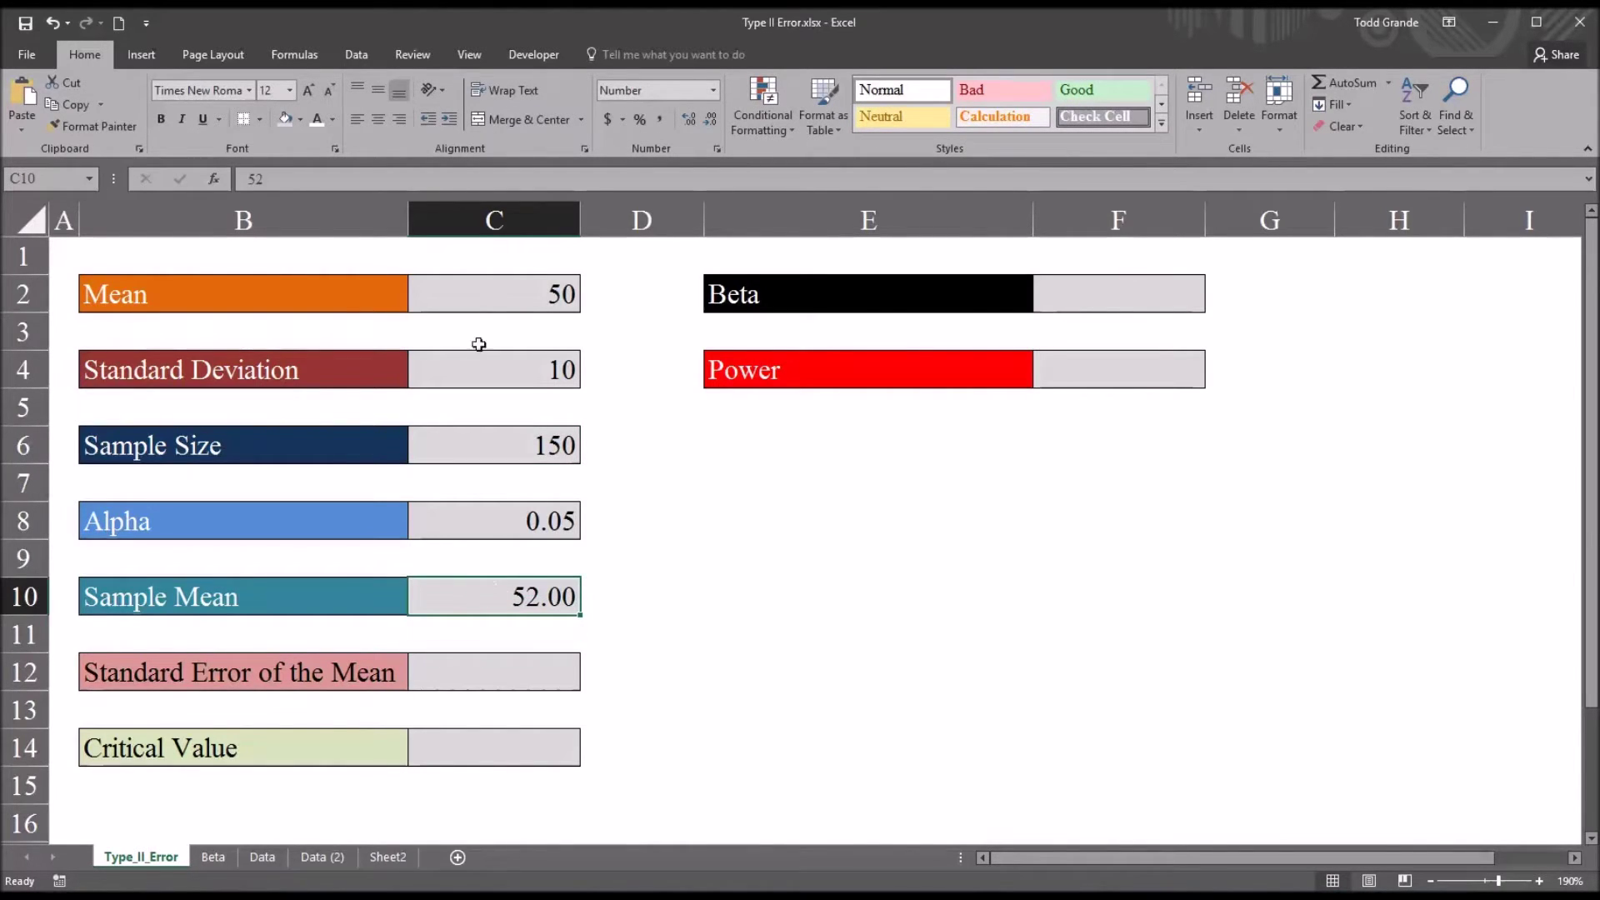
click(485, 305)
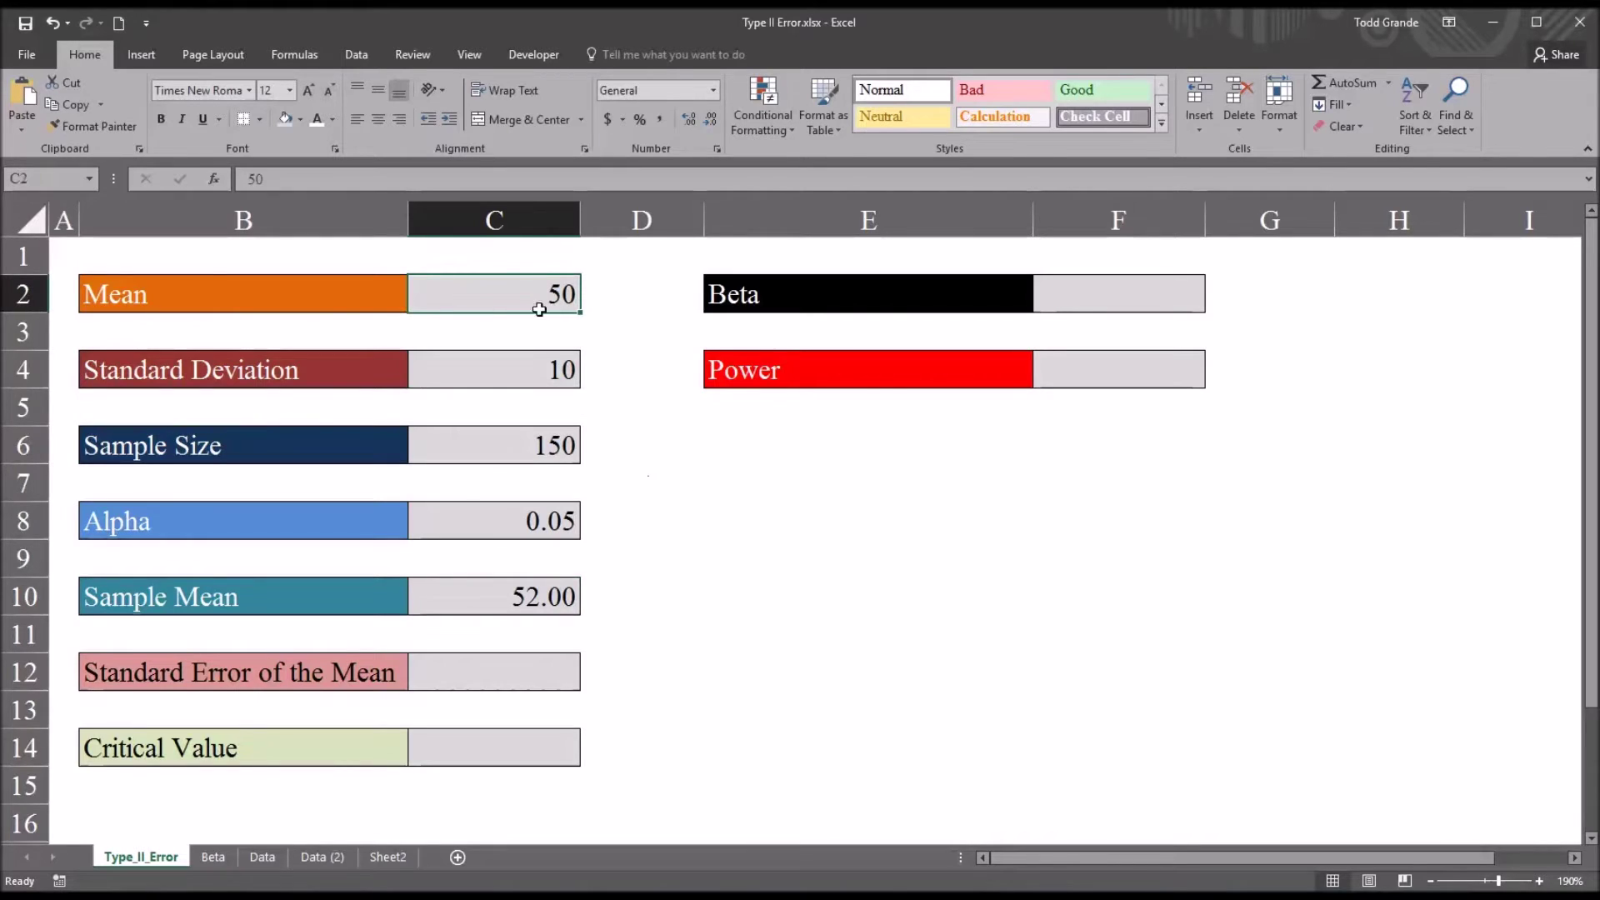
click(465, 606)
click(483, 522)
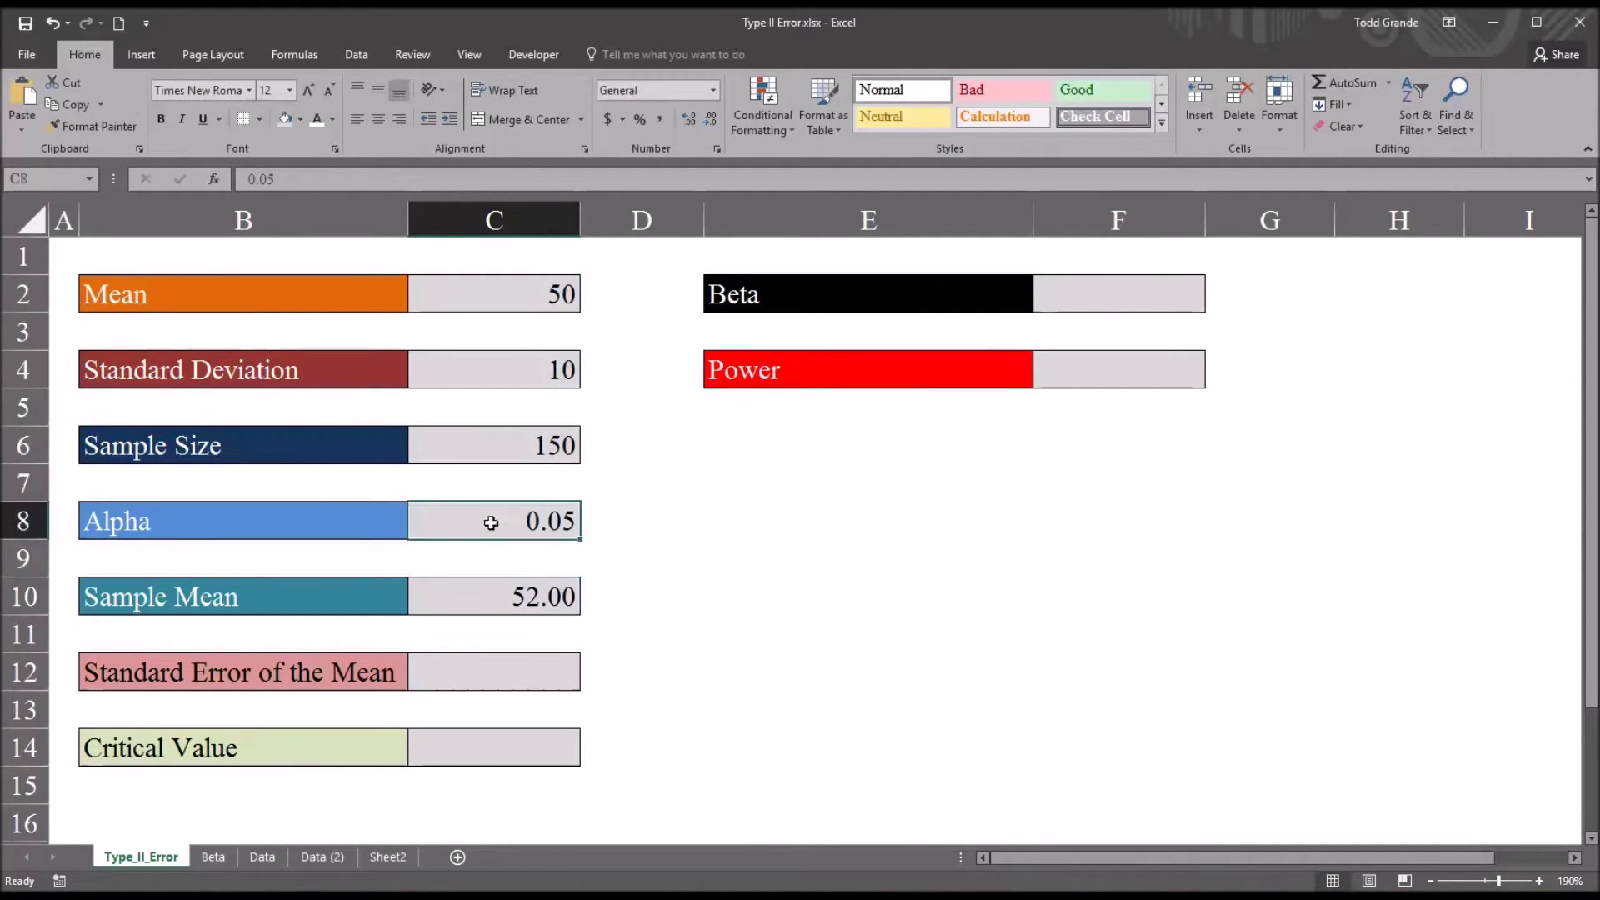
click(480, 452)
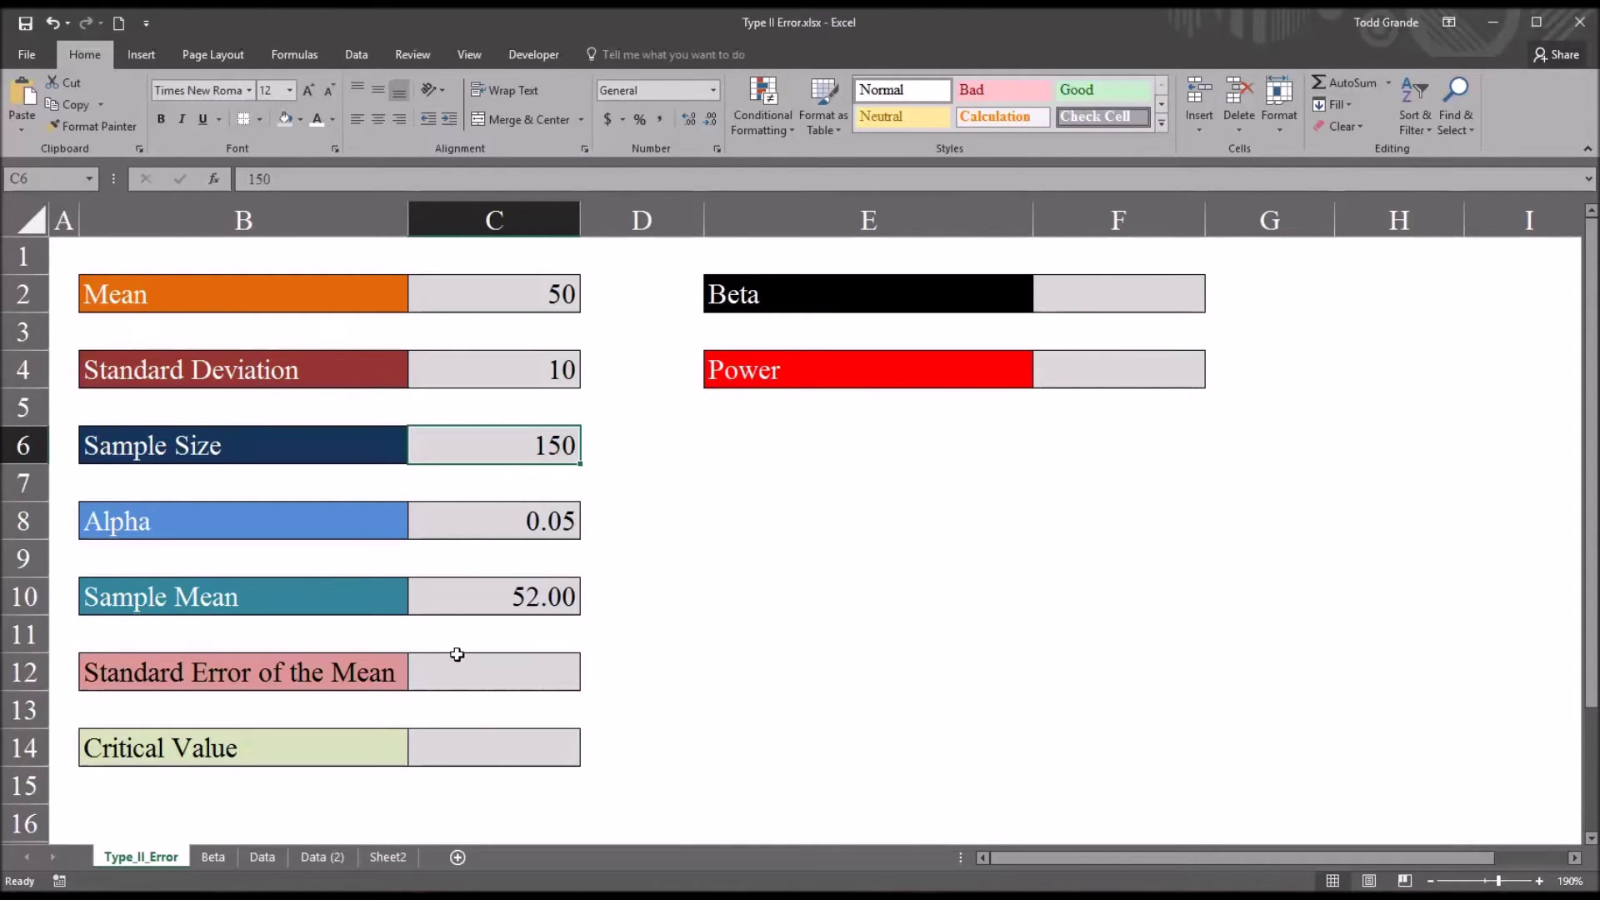
Enter =C4/SQRT(C6) in C12 so the standard error shows 0.82.
click(480, 682)
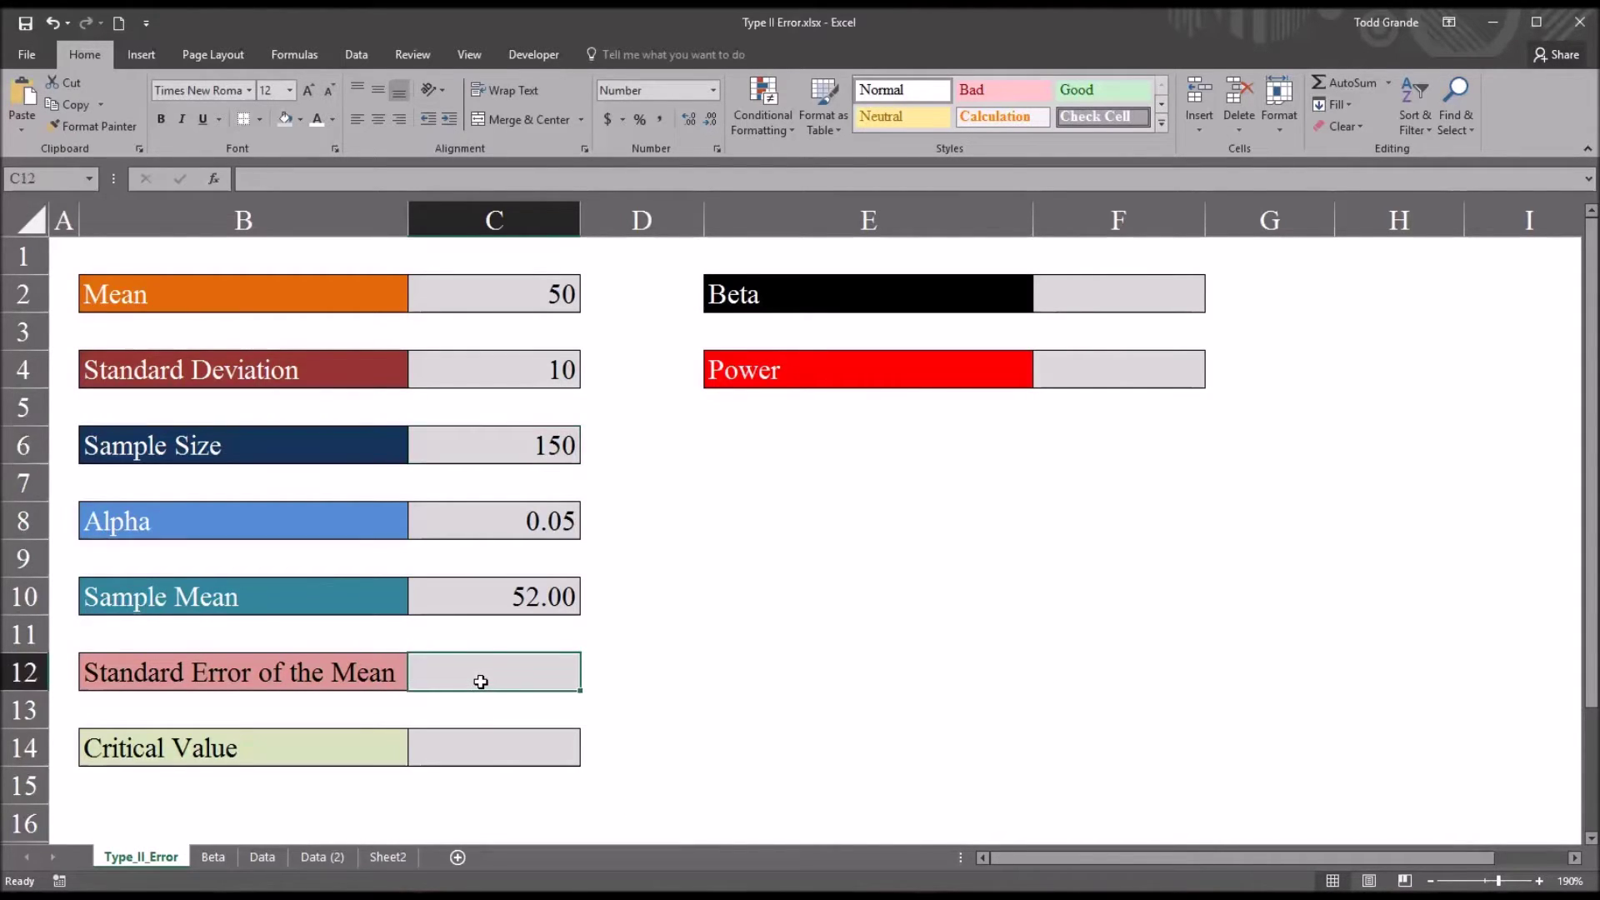
key(F2)
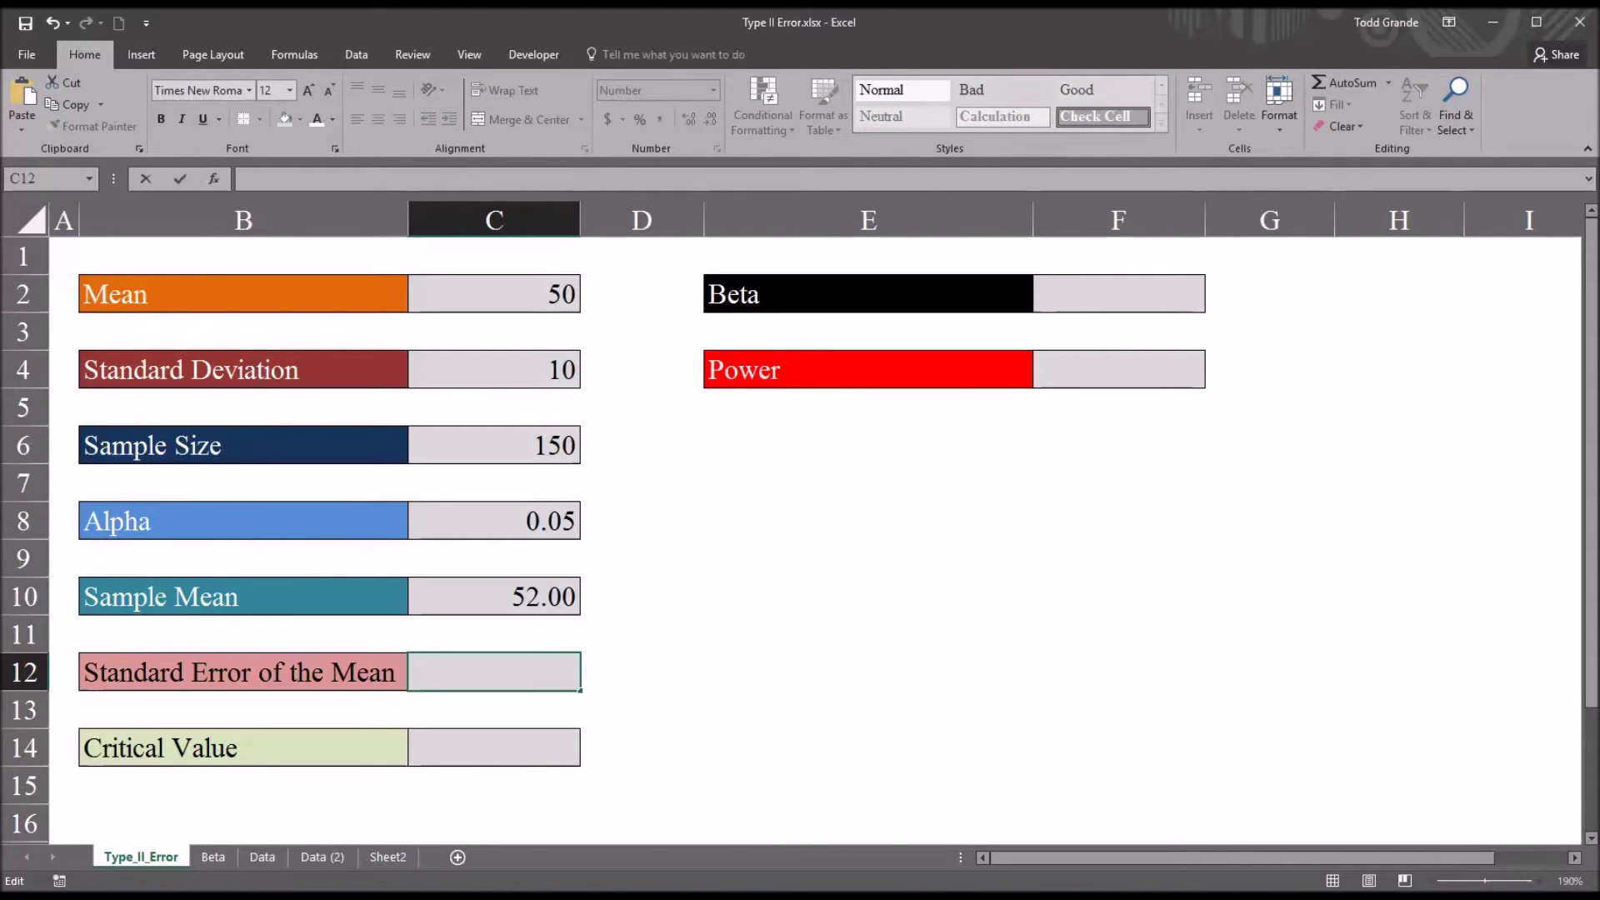
text(=)
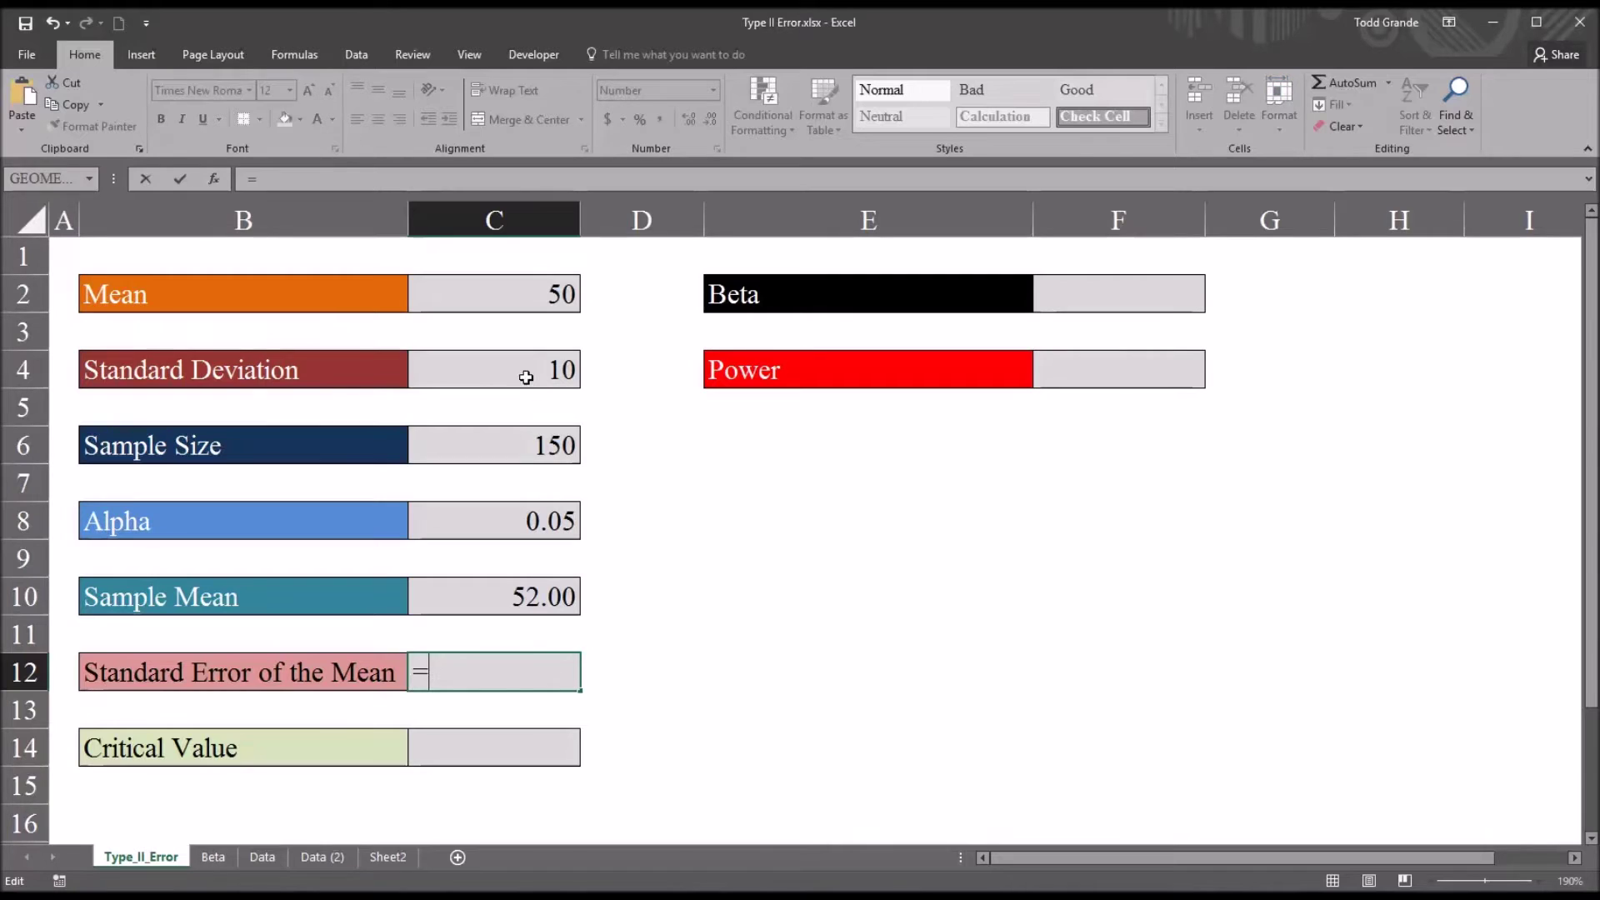
click(527, 376)
text(/)
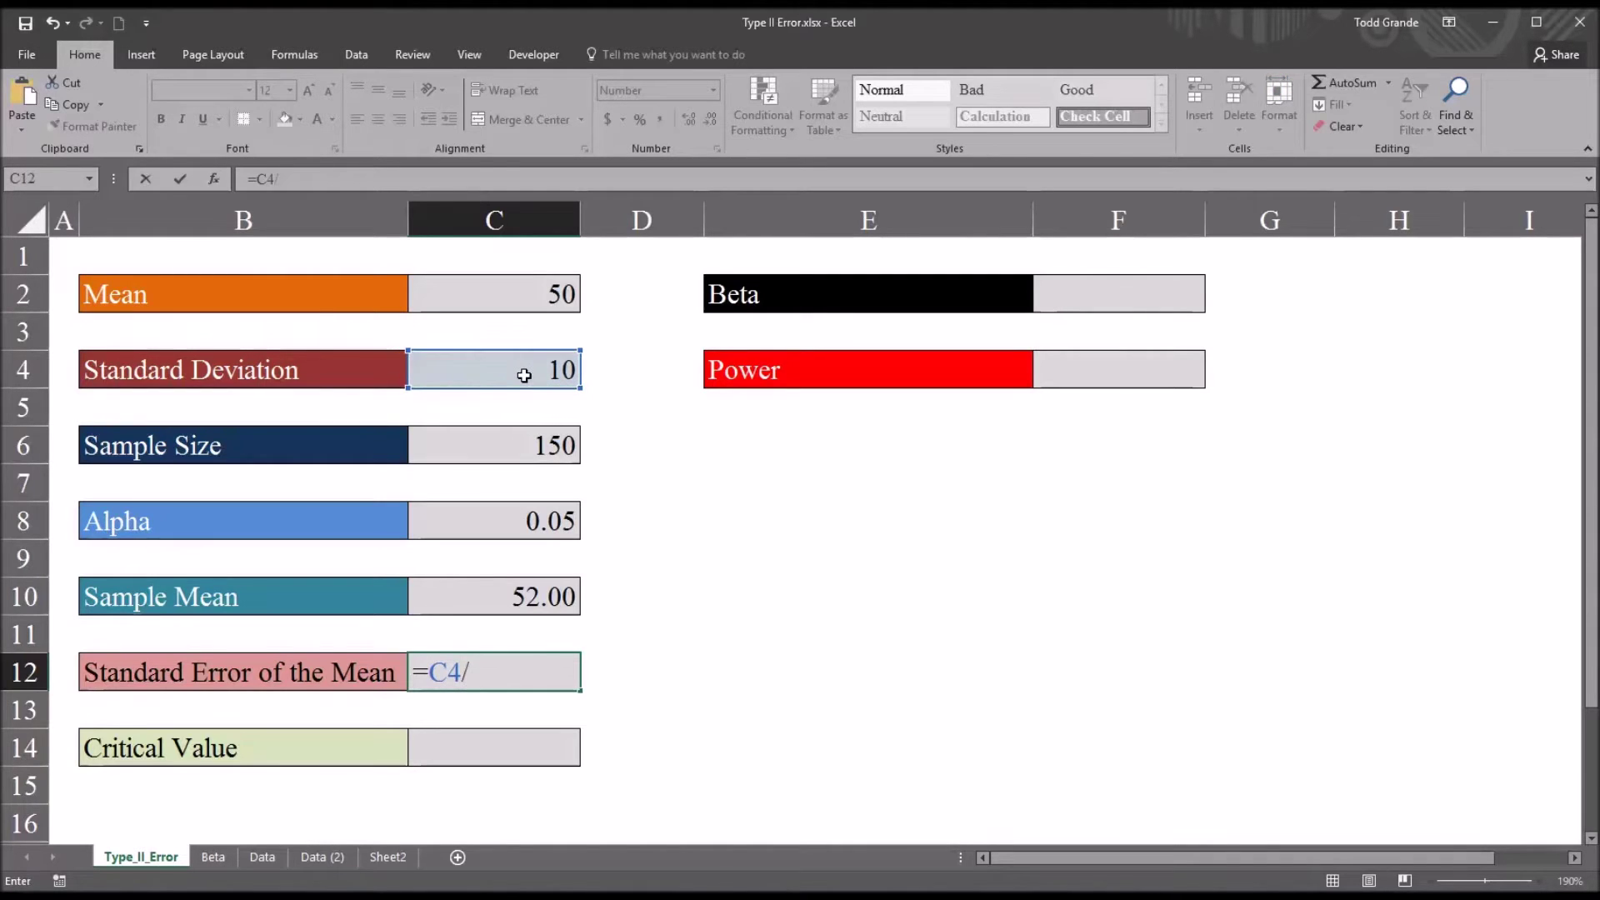
text(s)
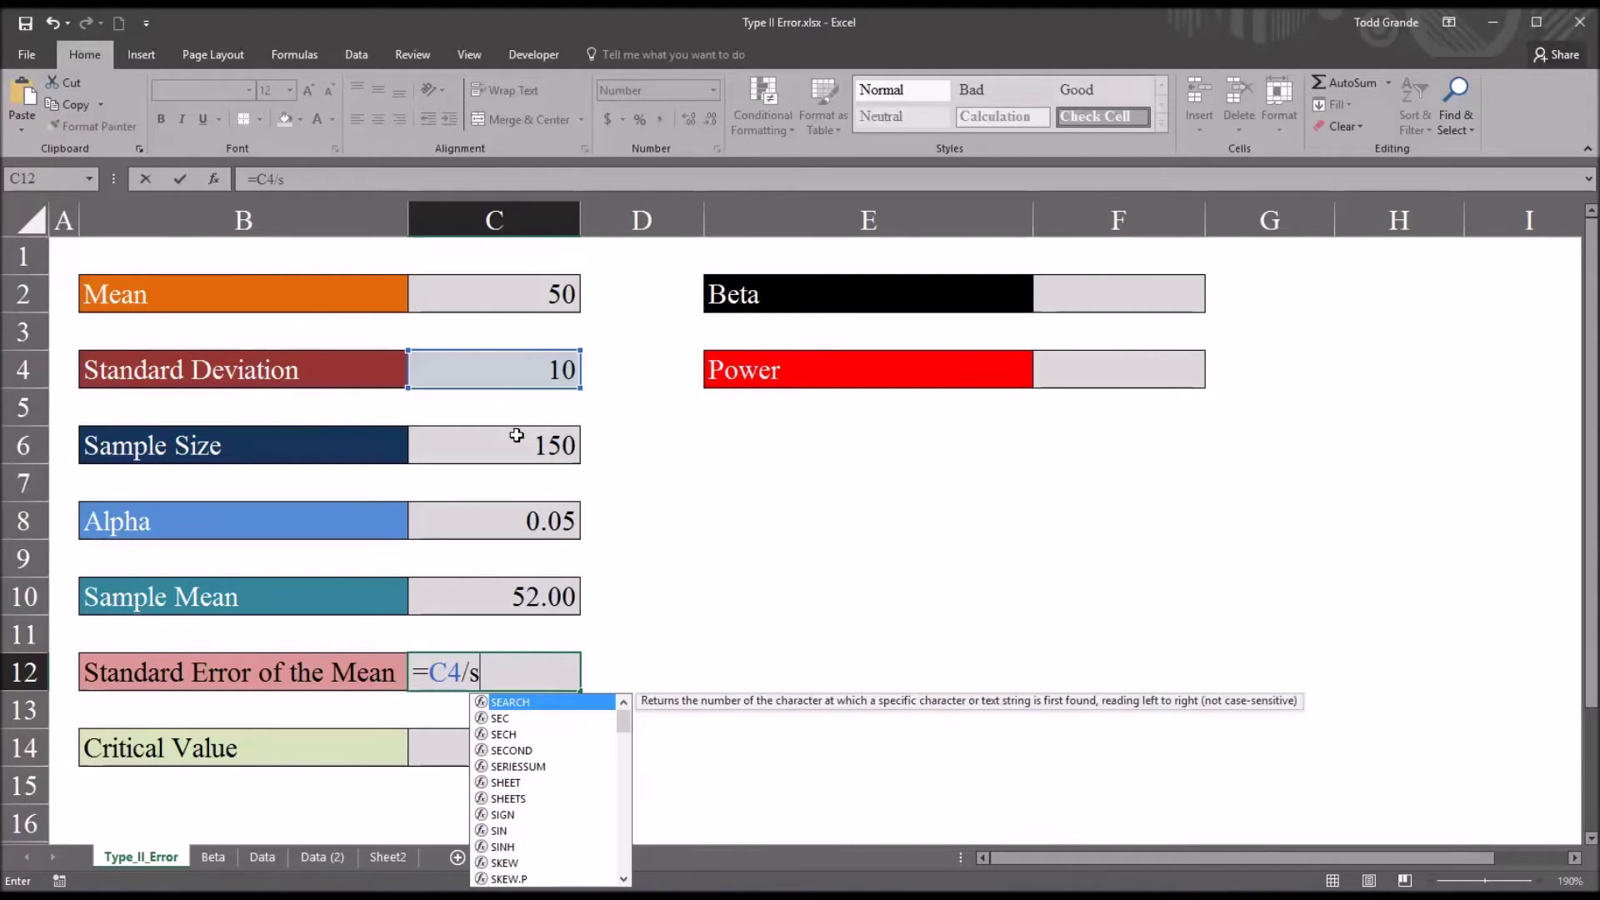
text(qrt)
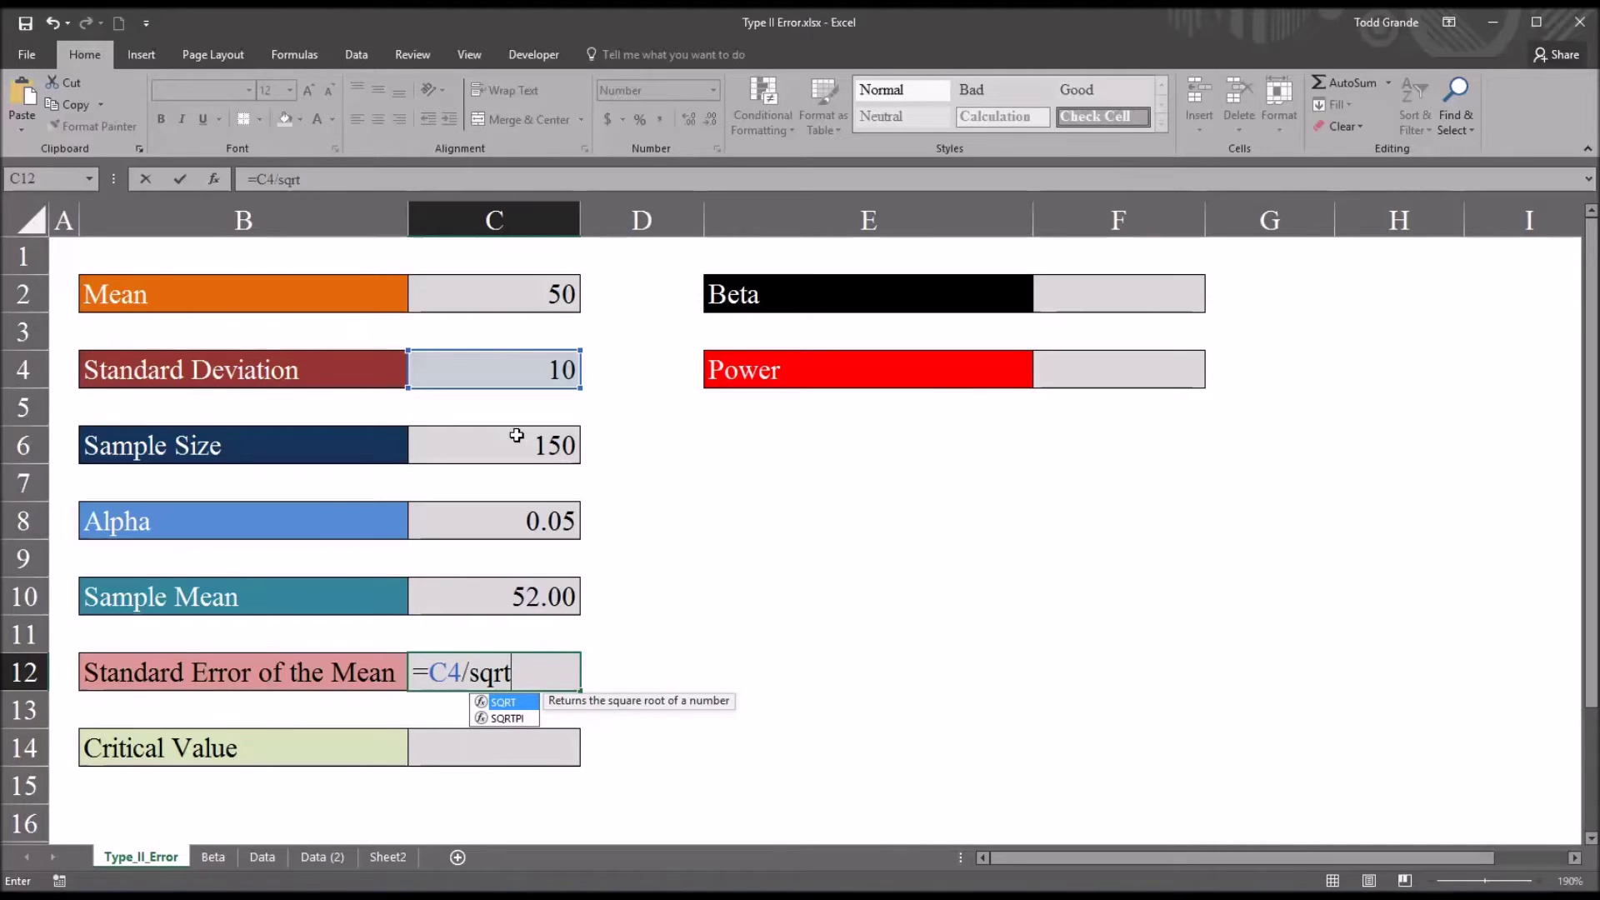
text(()
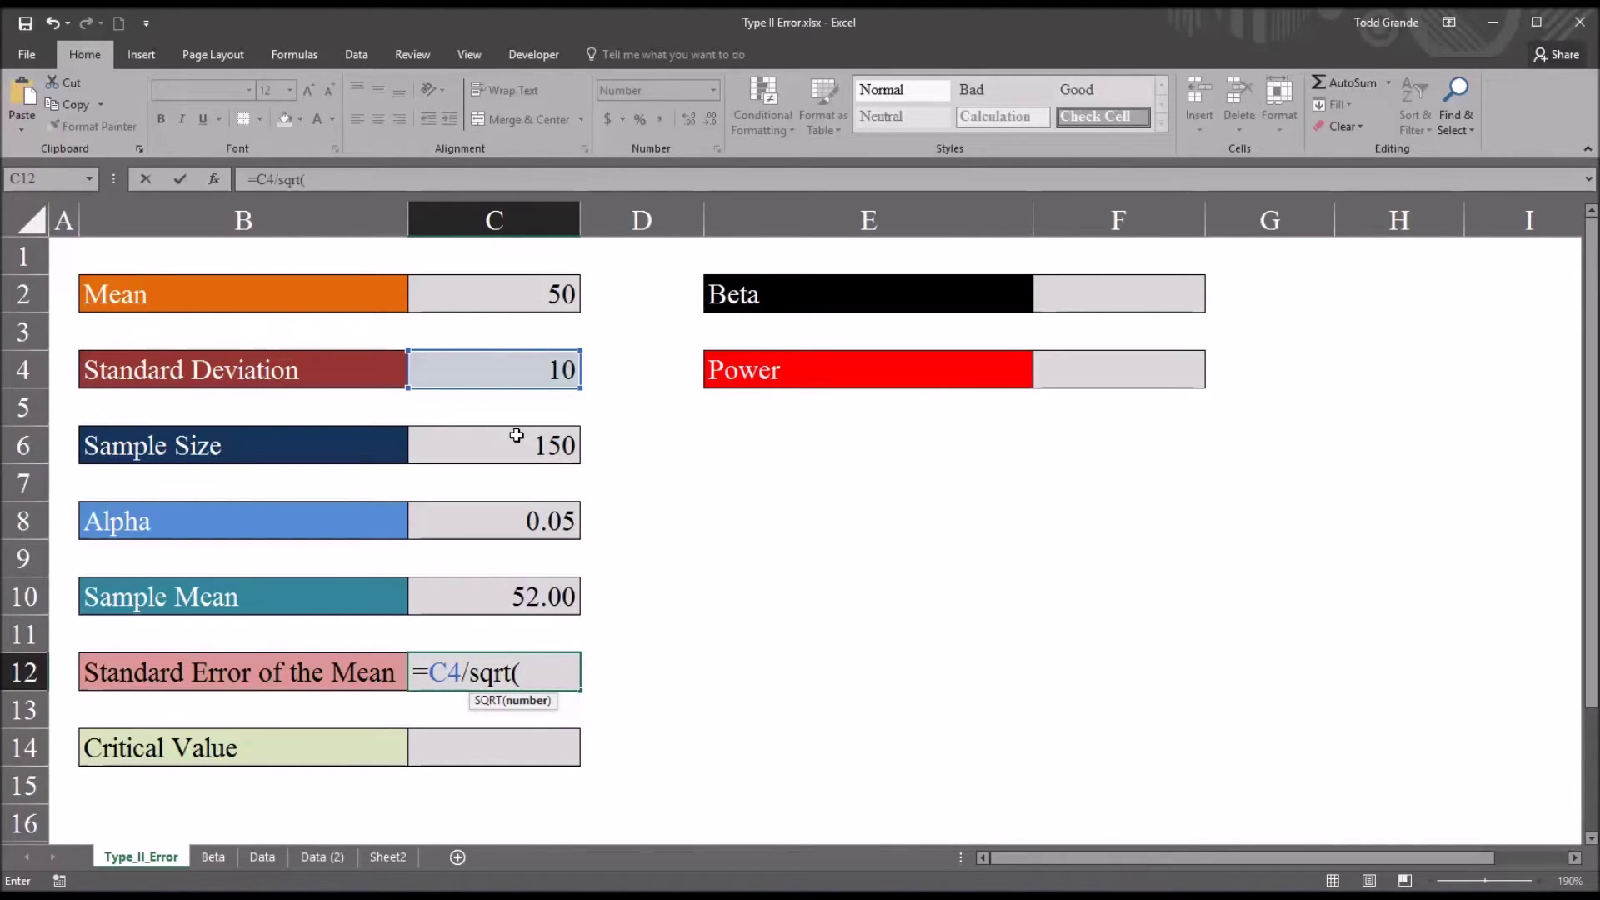
click(498, 450)
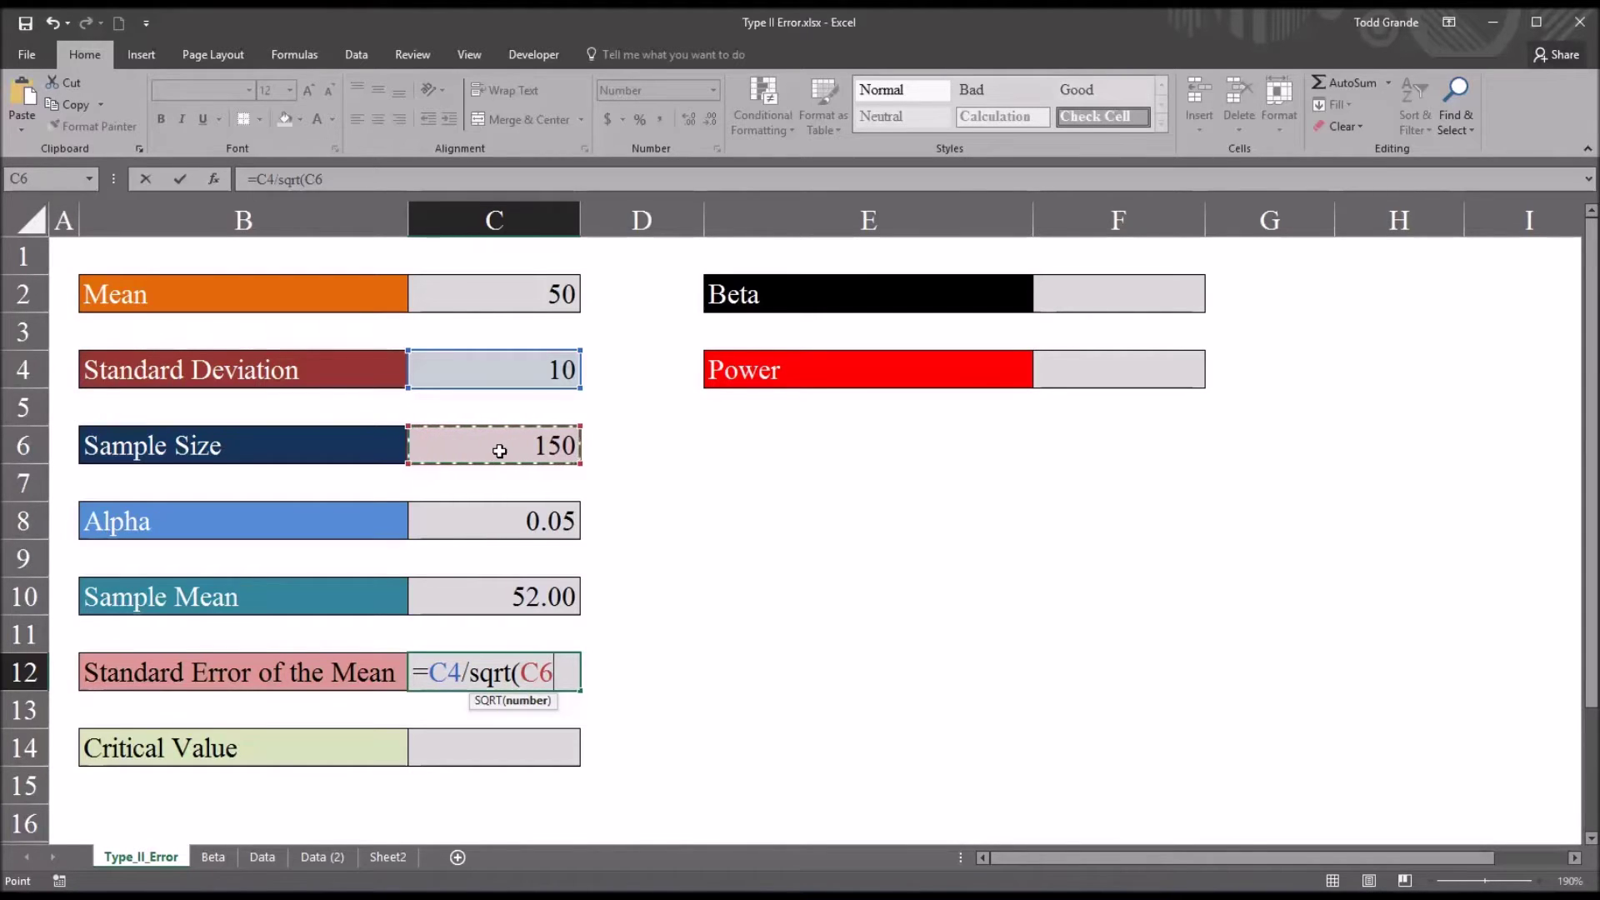
text())
key(Return)
click(484, 672)
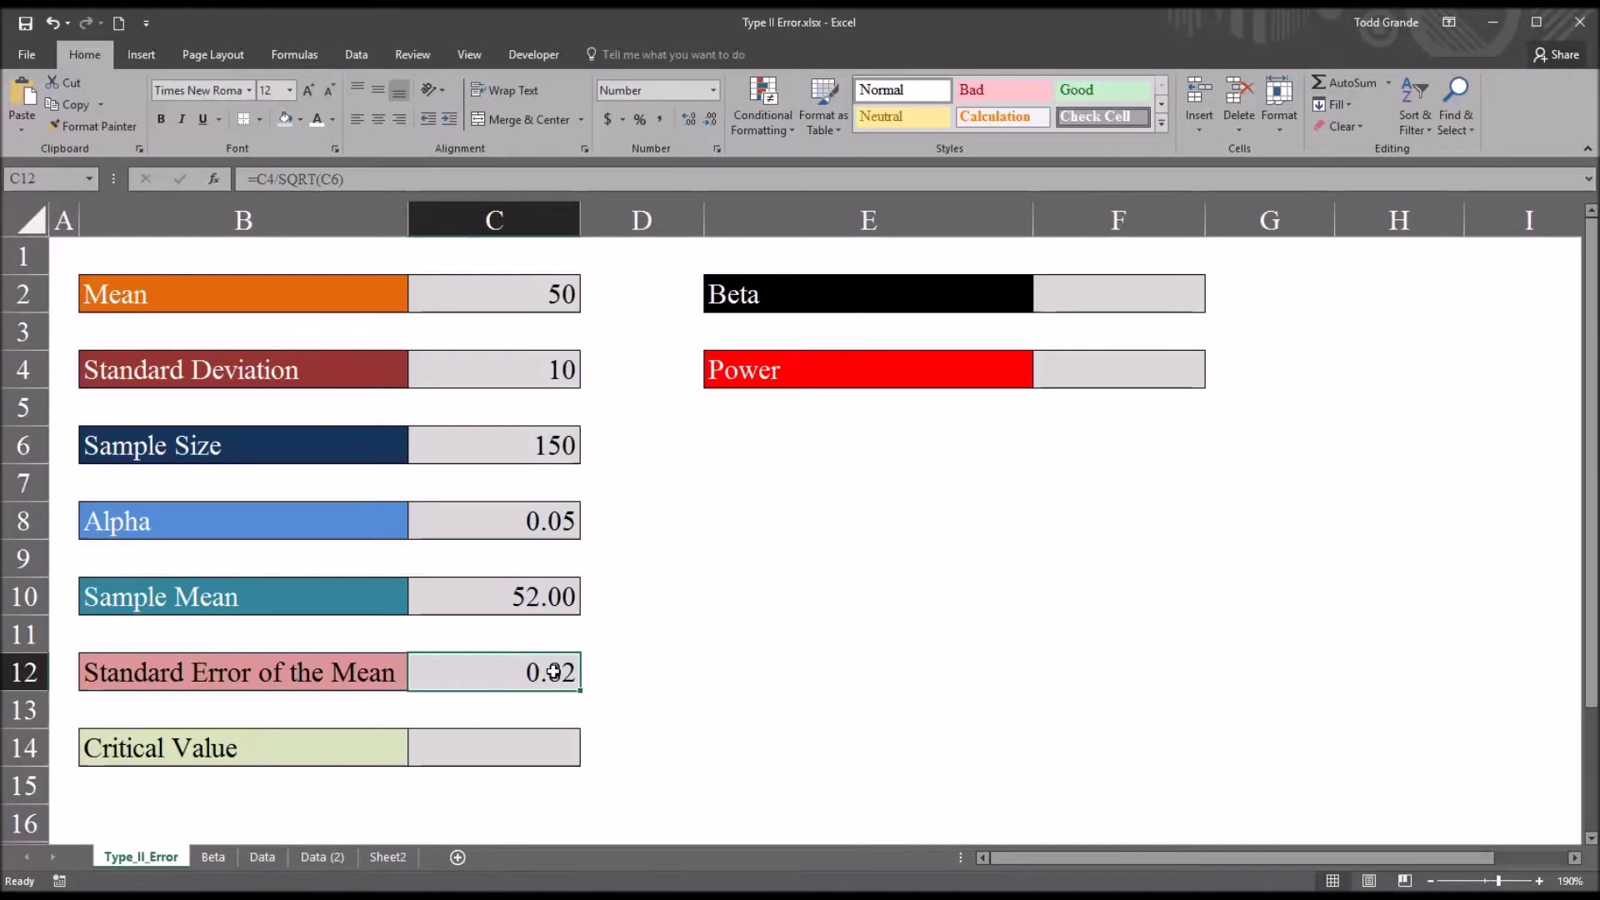
key(Down)
key(Down)
text(=)
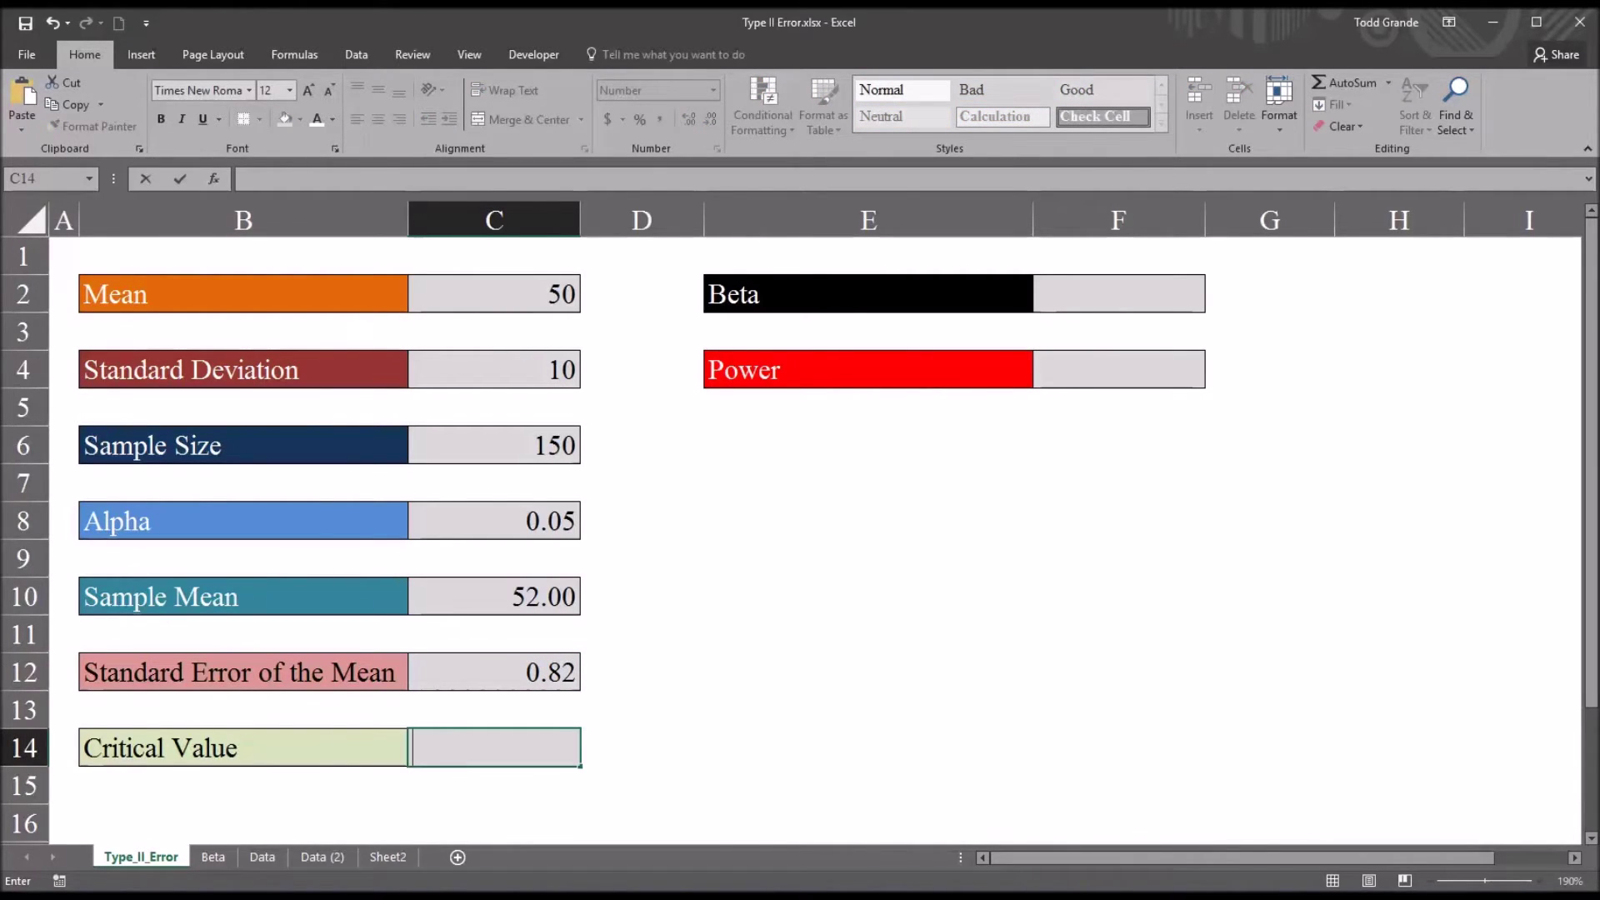
text(=)
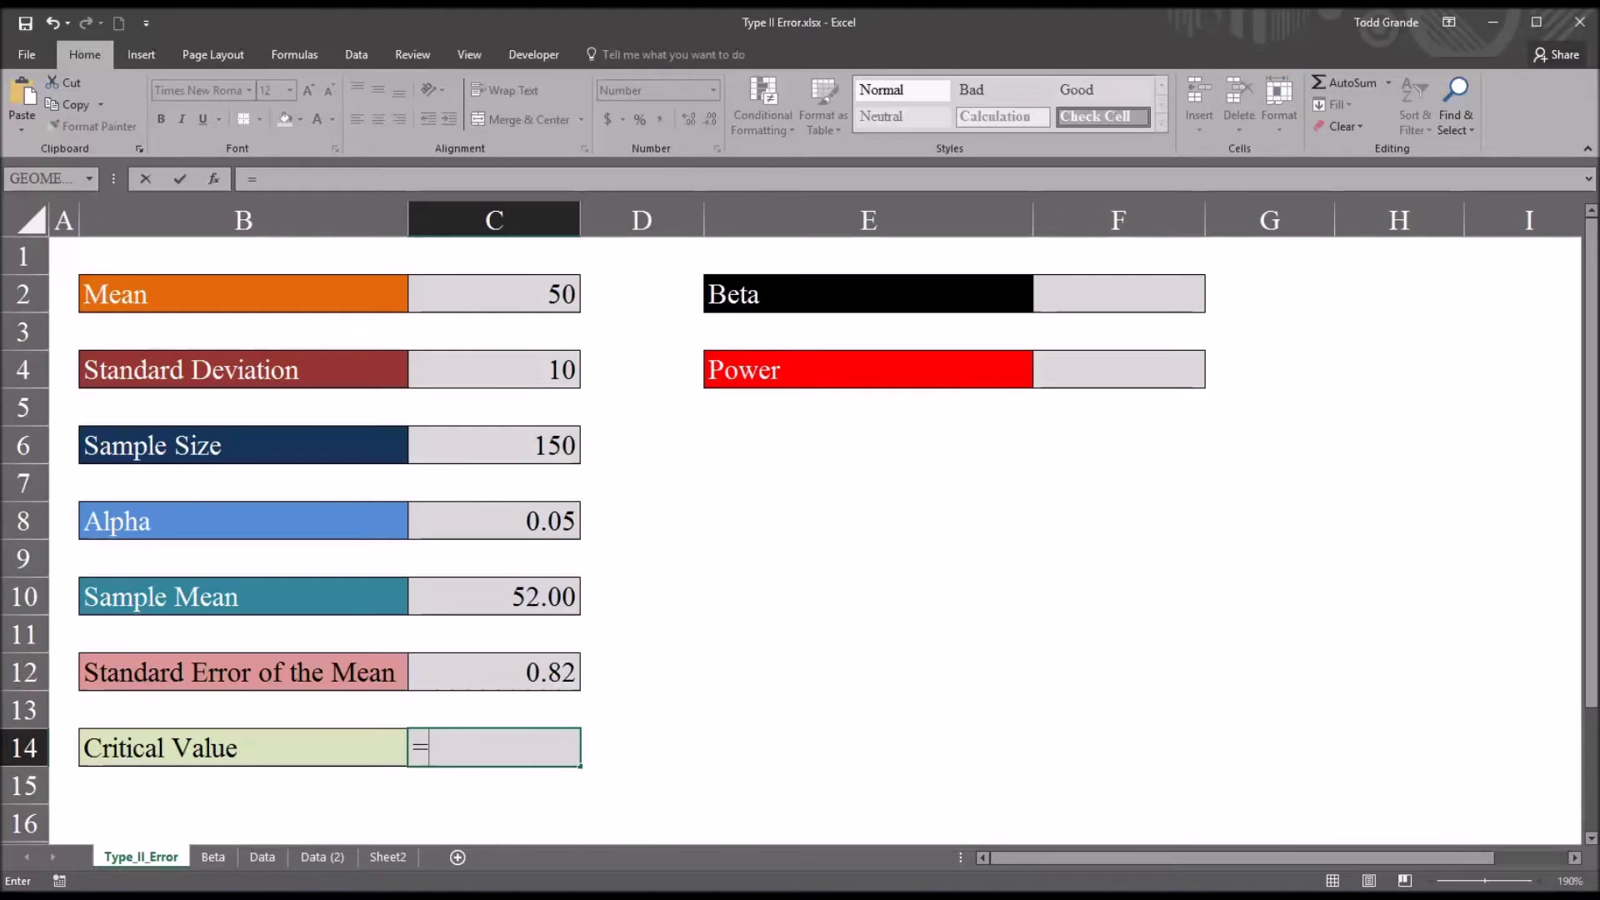
text(norm)
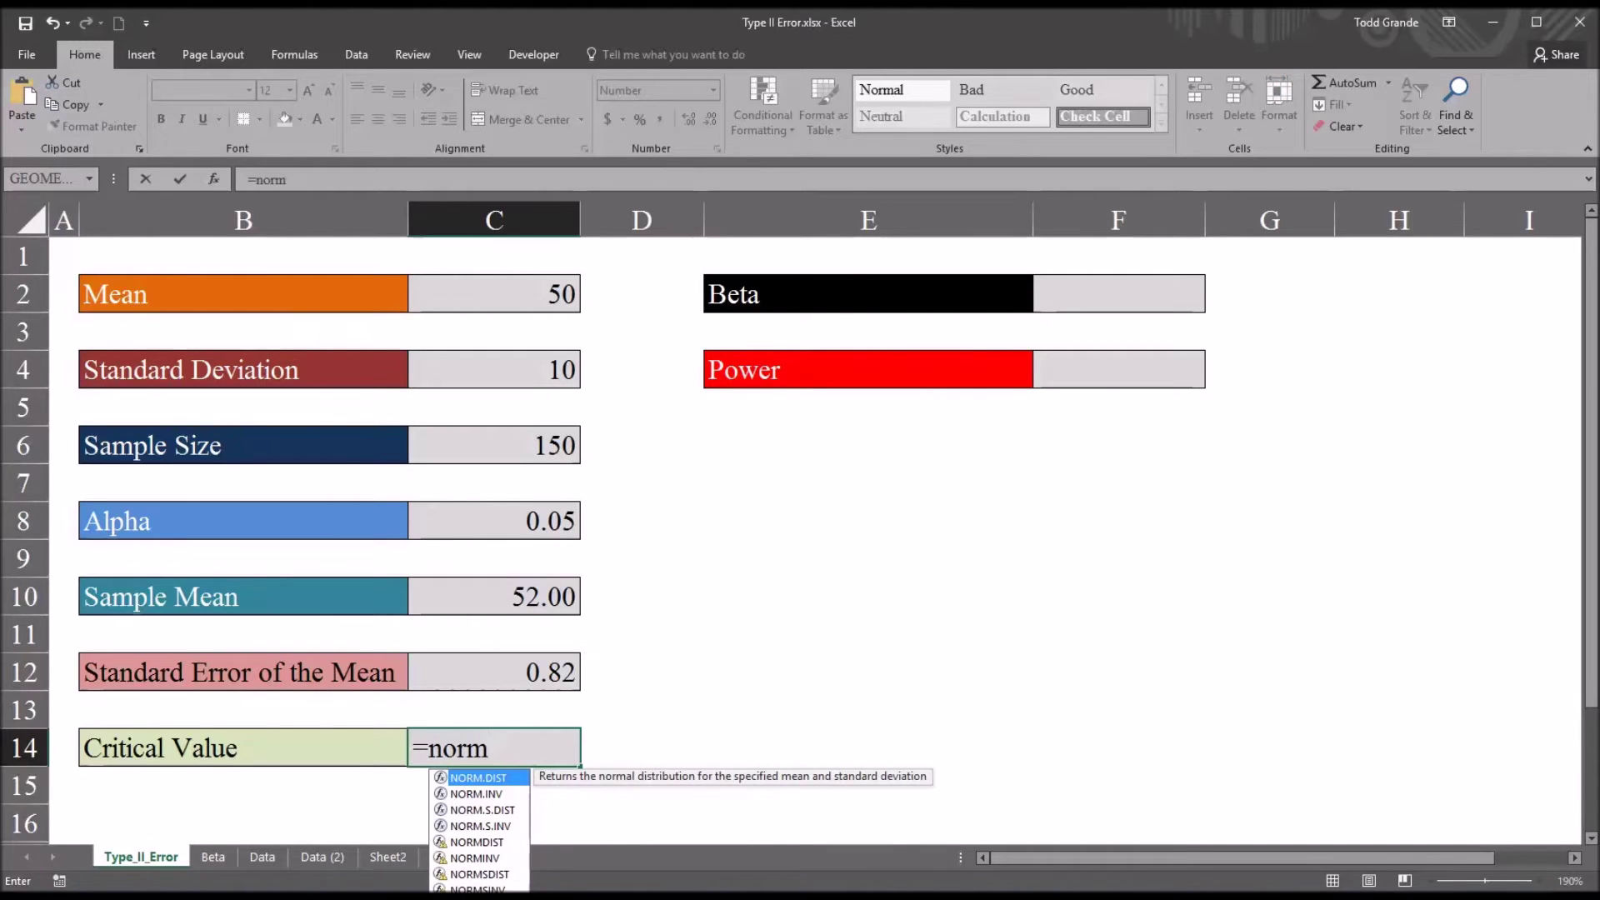
text(.inv)
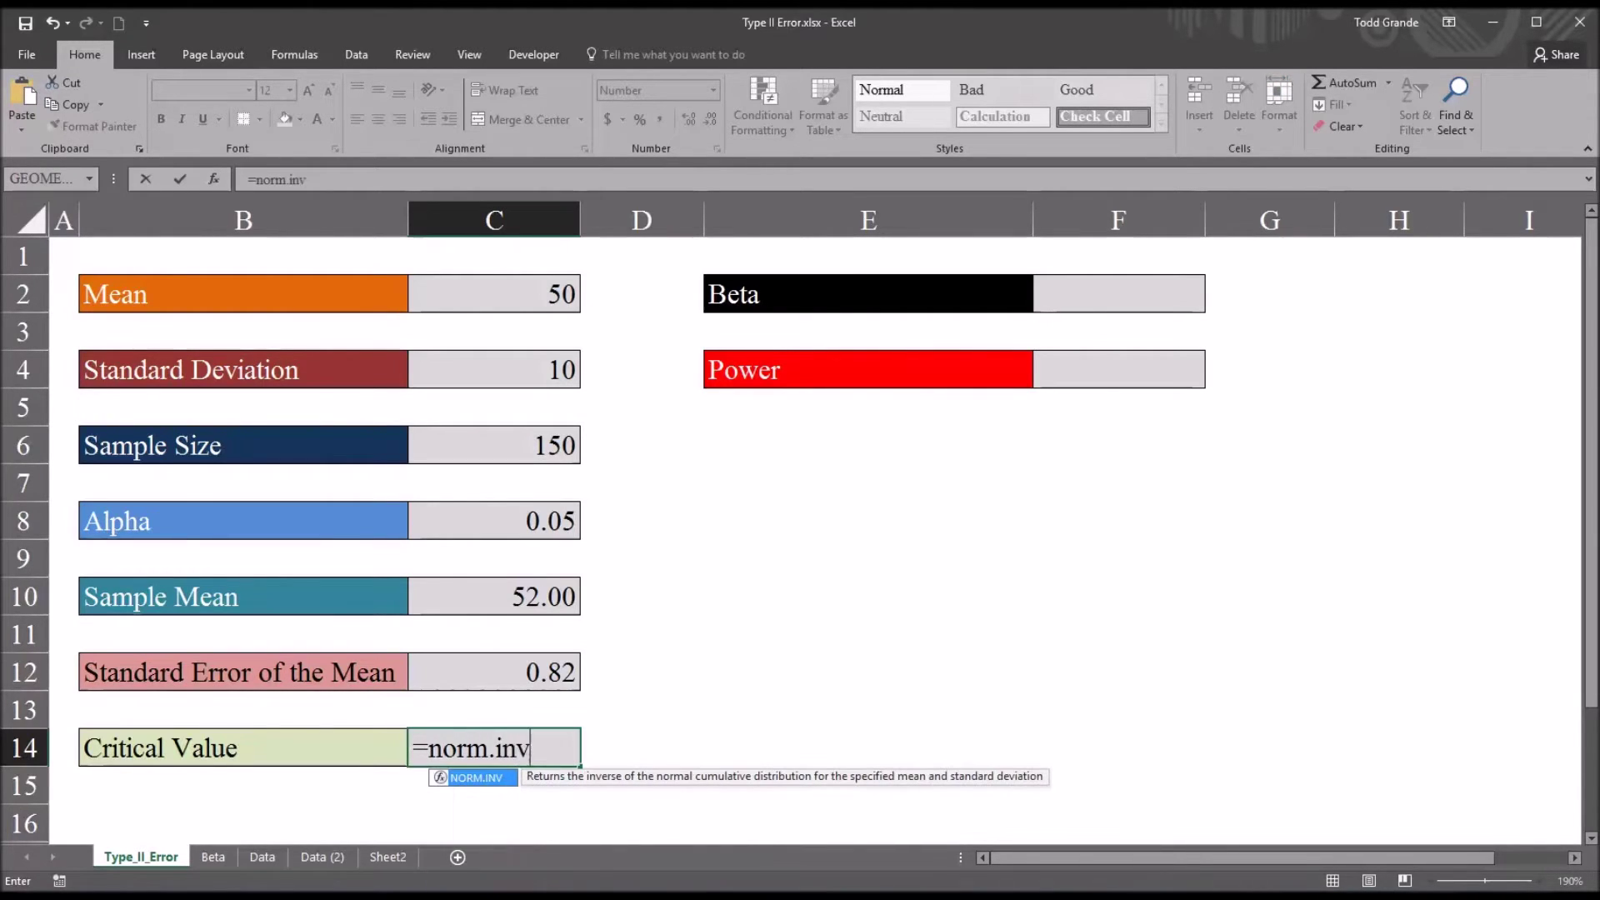
text(()
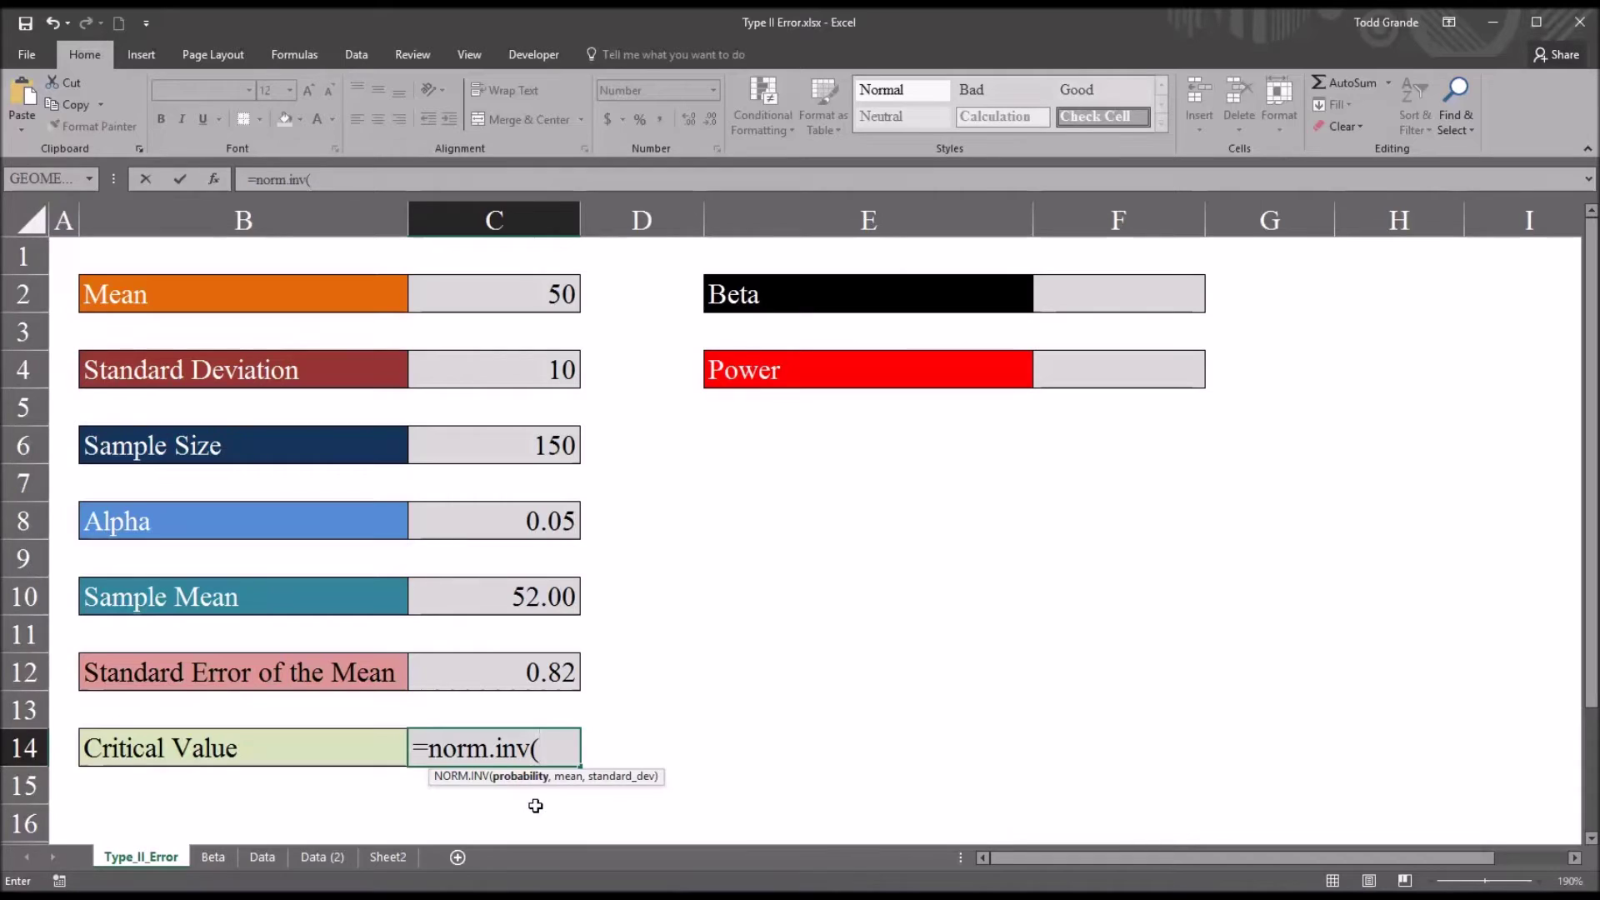
text(1-)
Enter =NORM.INV(1-C8,C2,C12) in C14, giving a critical value of 51.34.
click(455, 523)
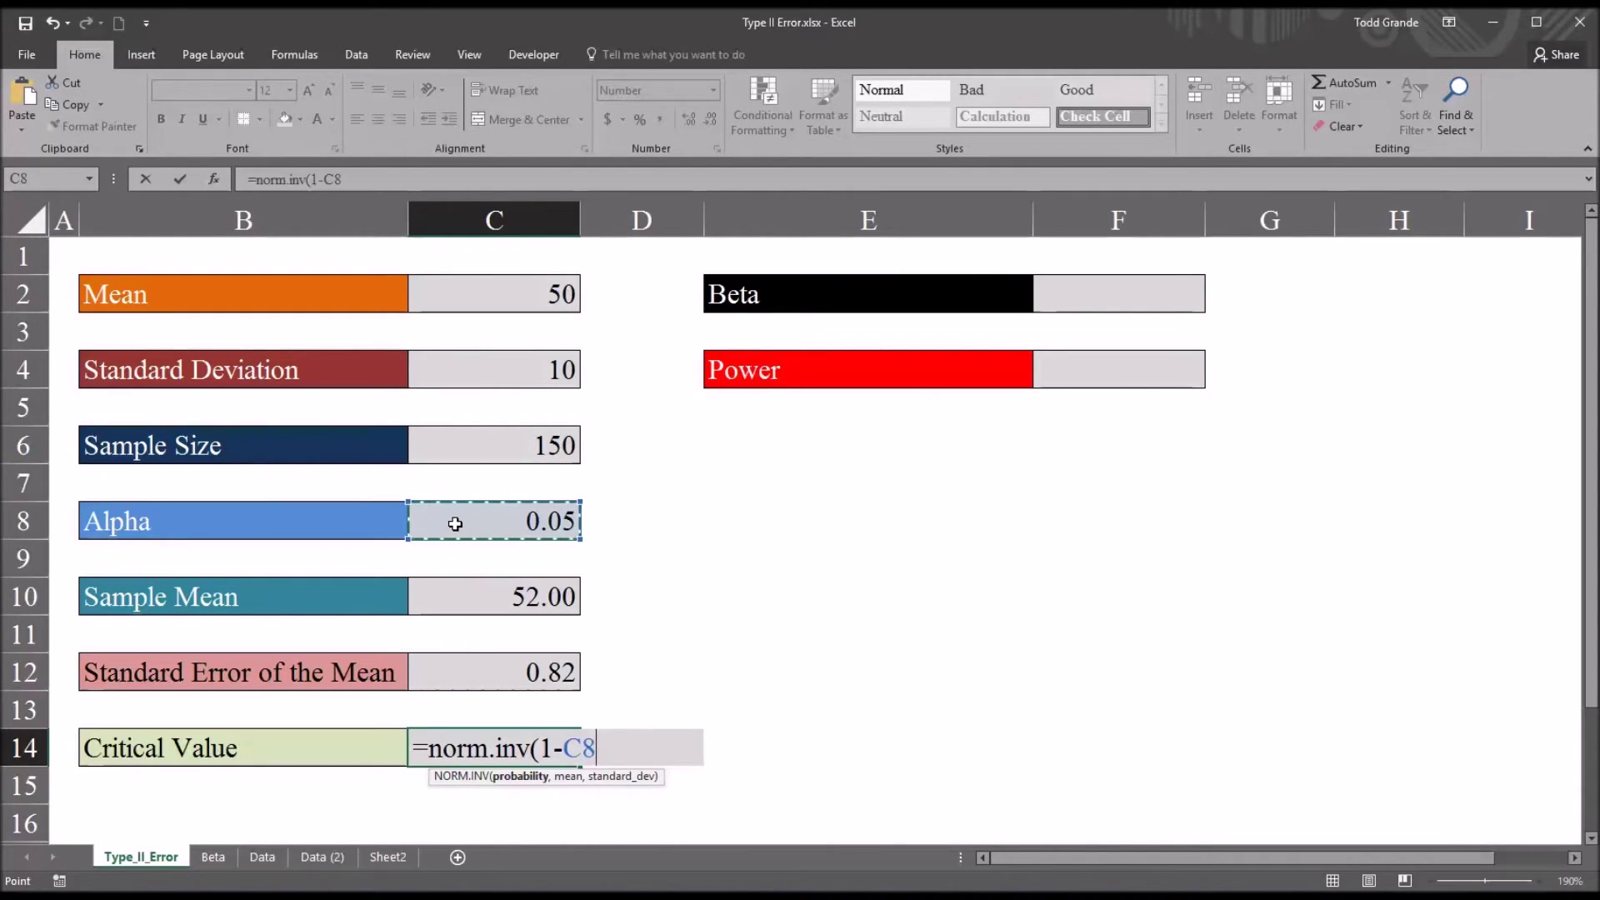
text(,)
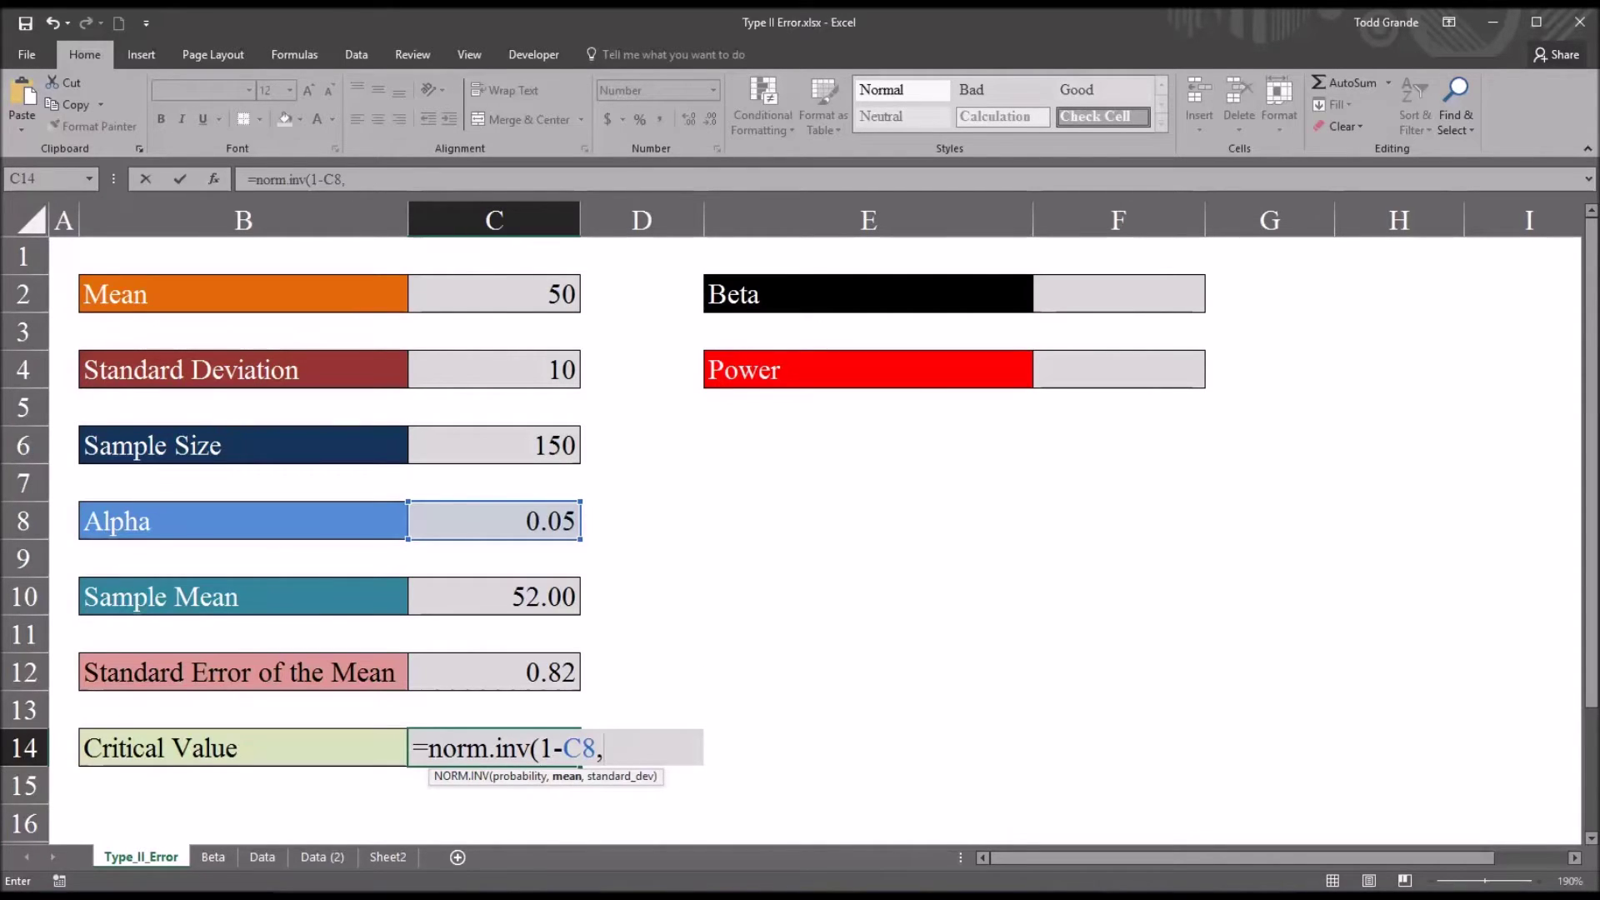
click(460, 297)
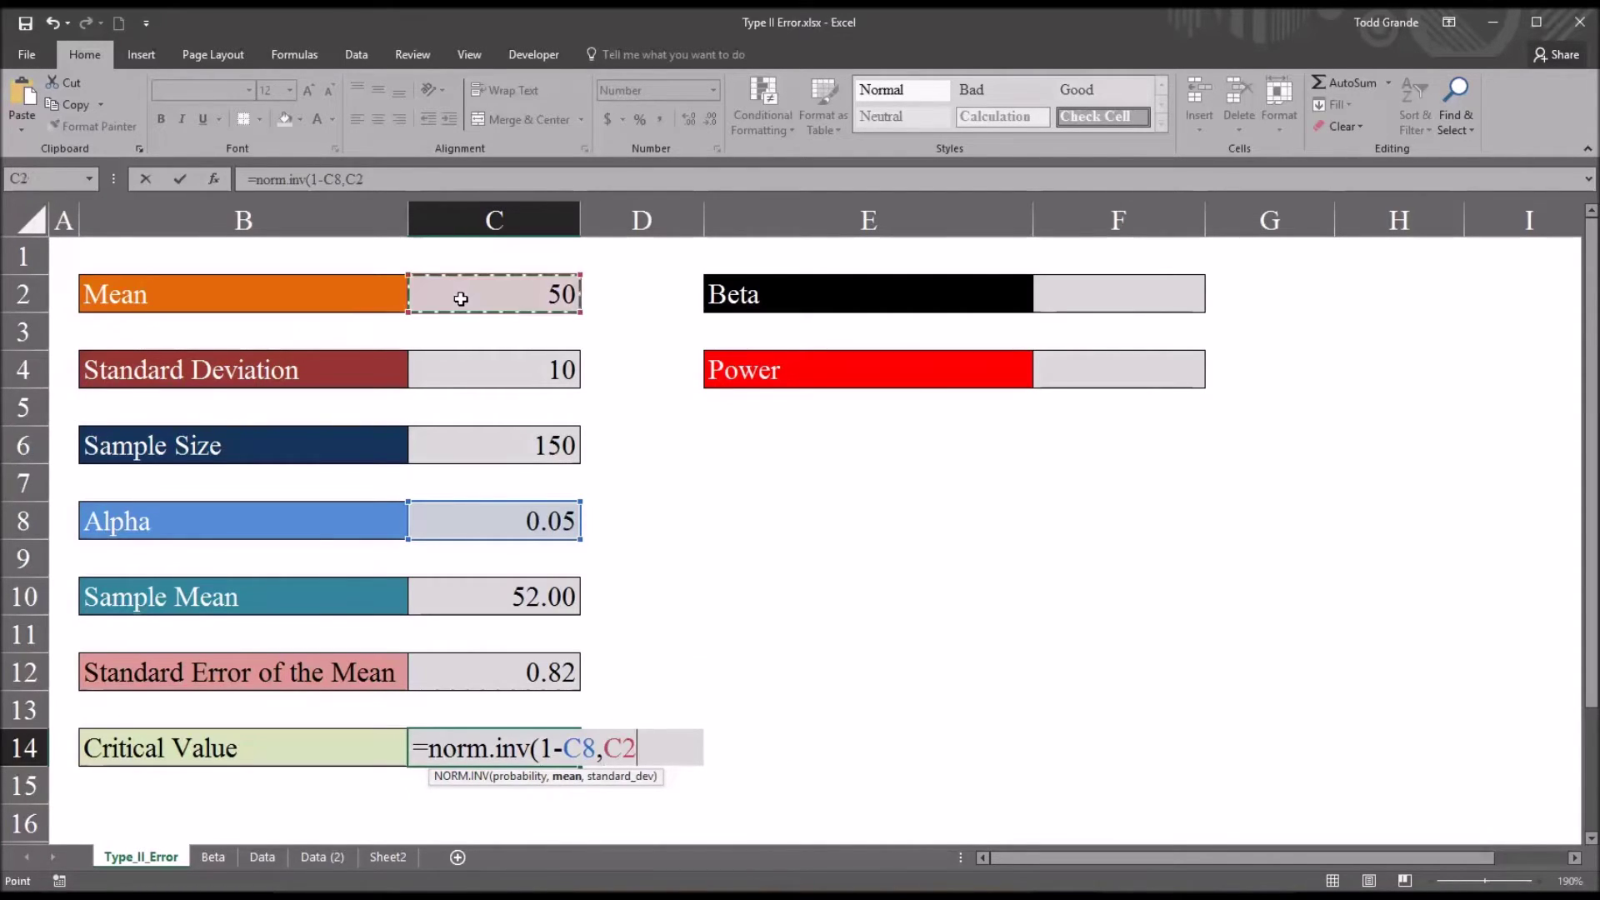
text(,)
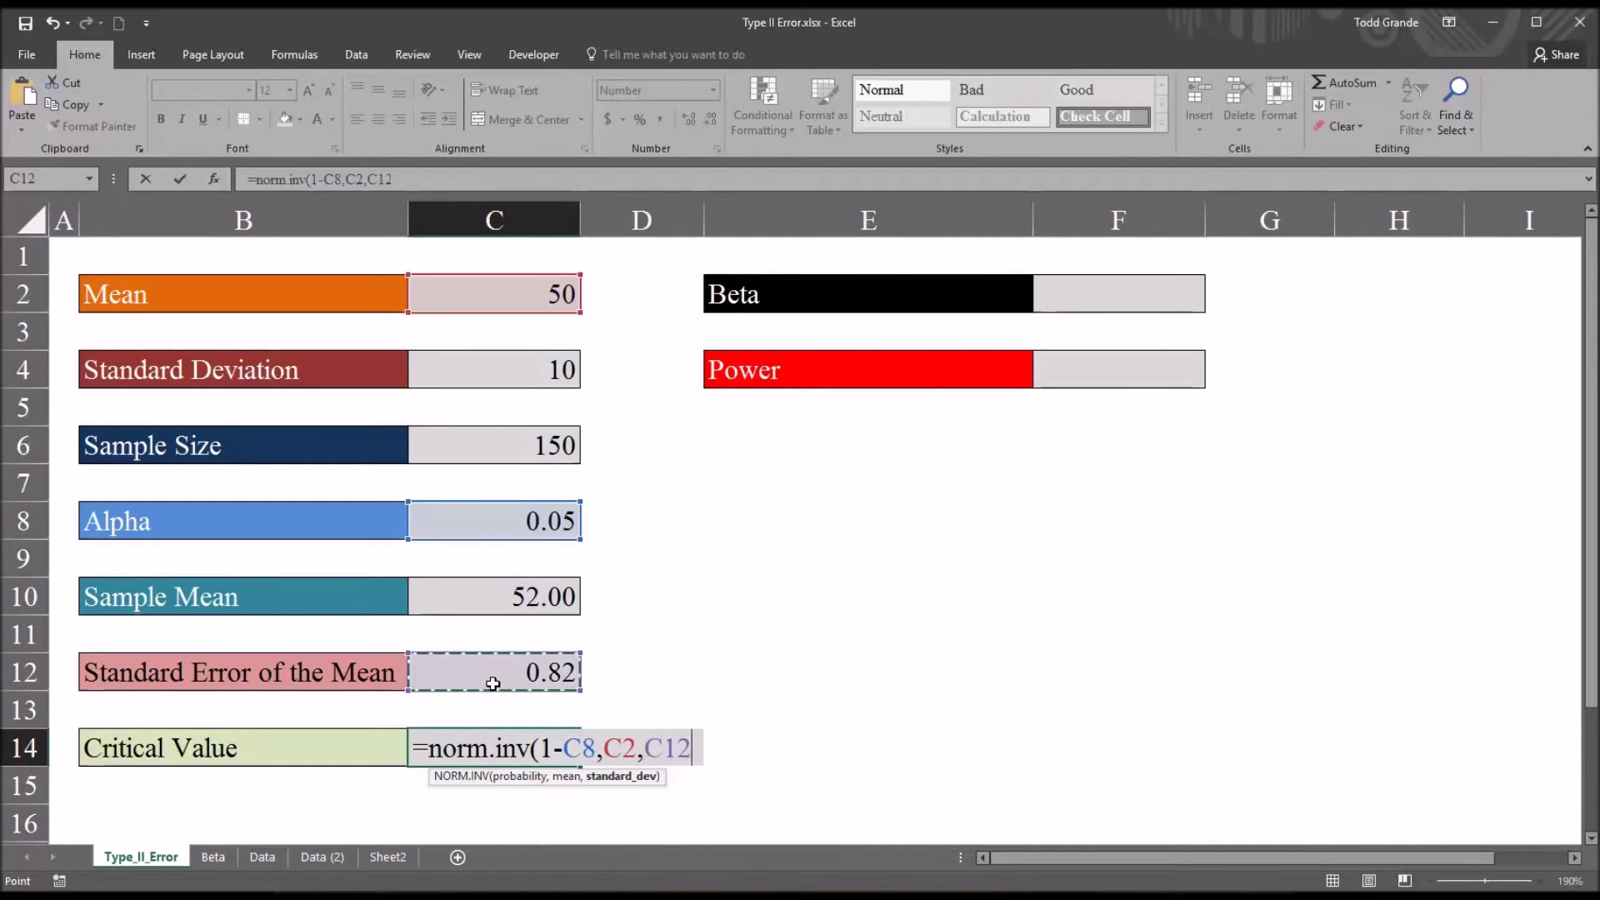
key(Return)
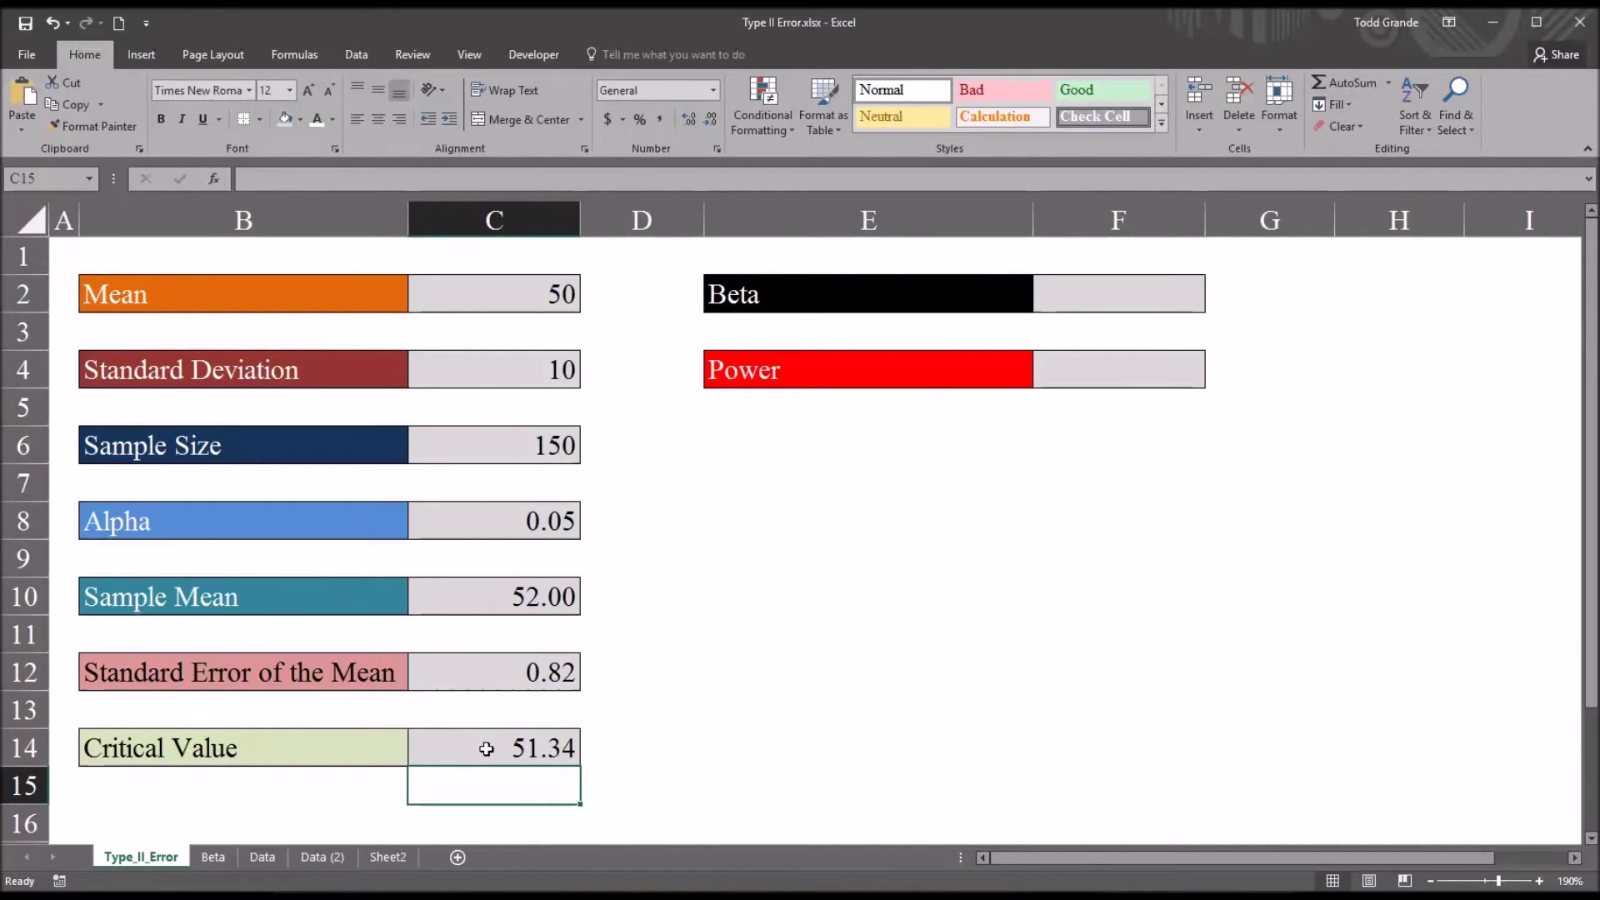
click(487, 748)
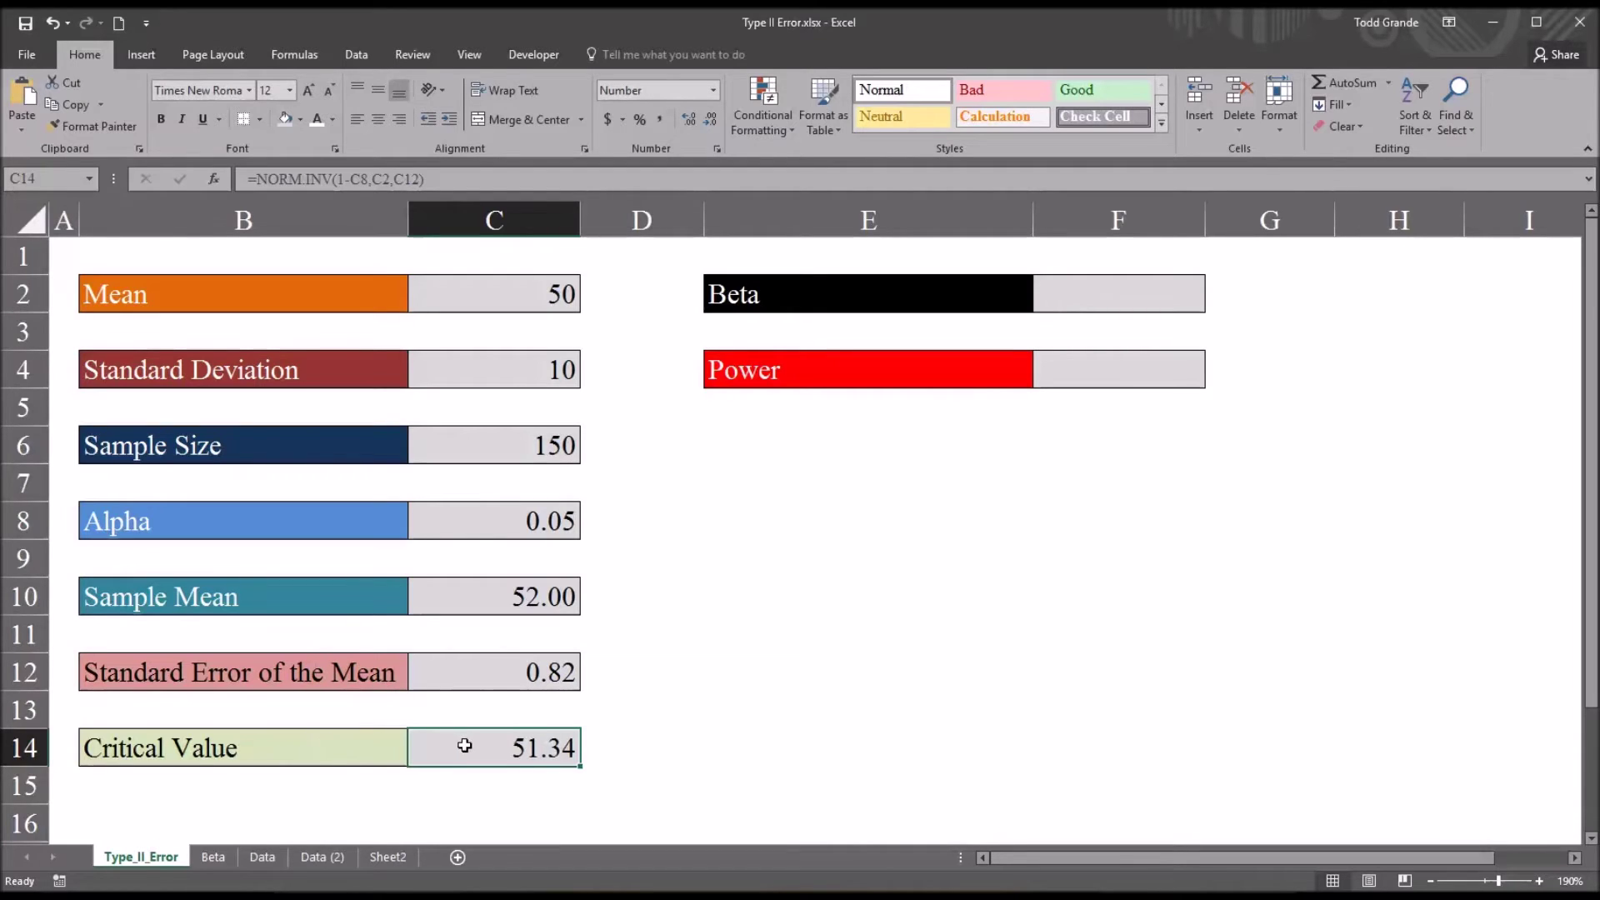
click(1077, 301)
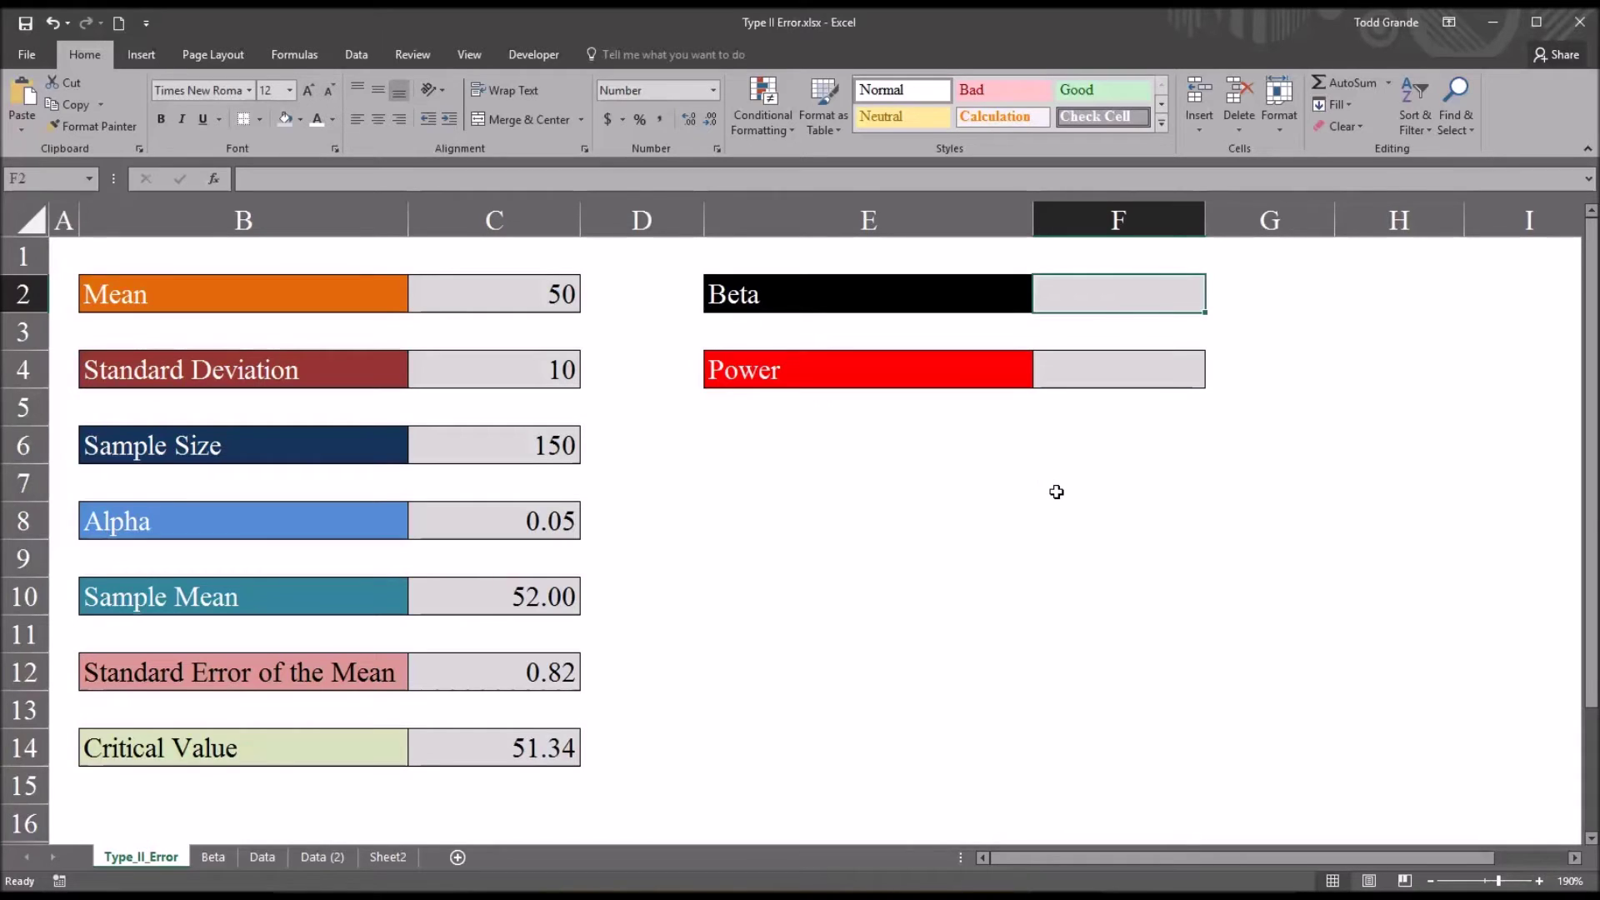
text(=norm)
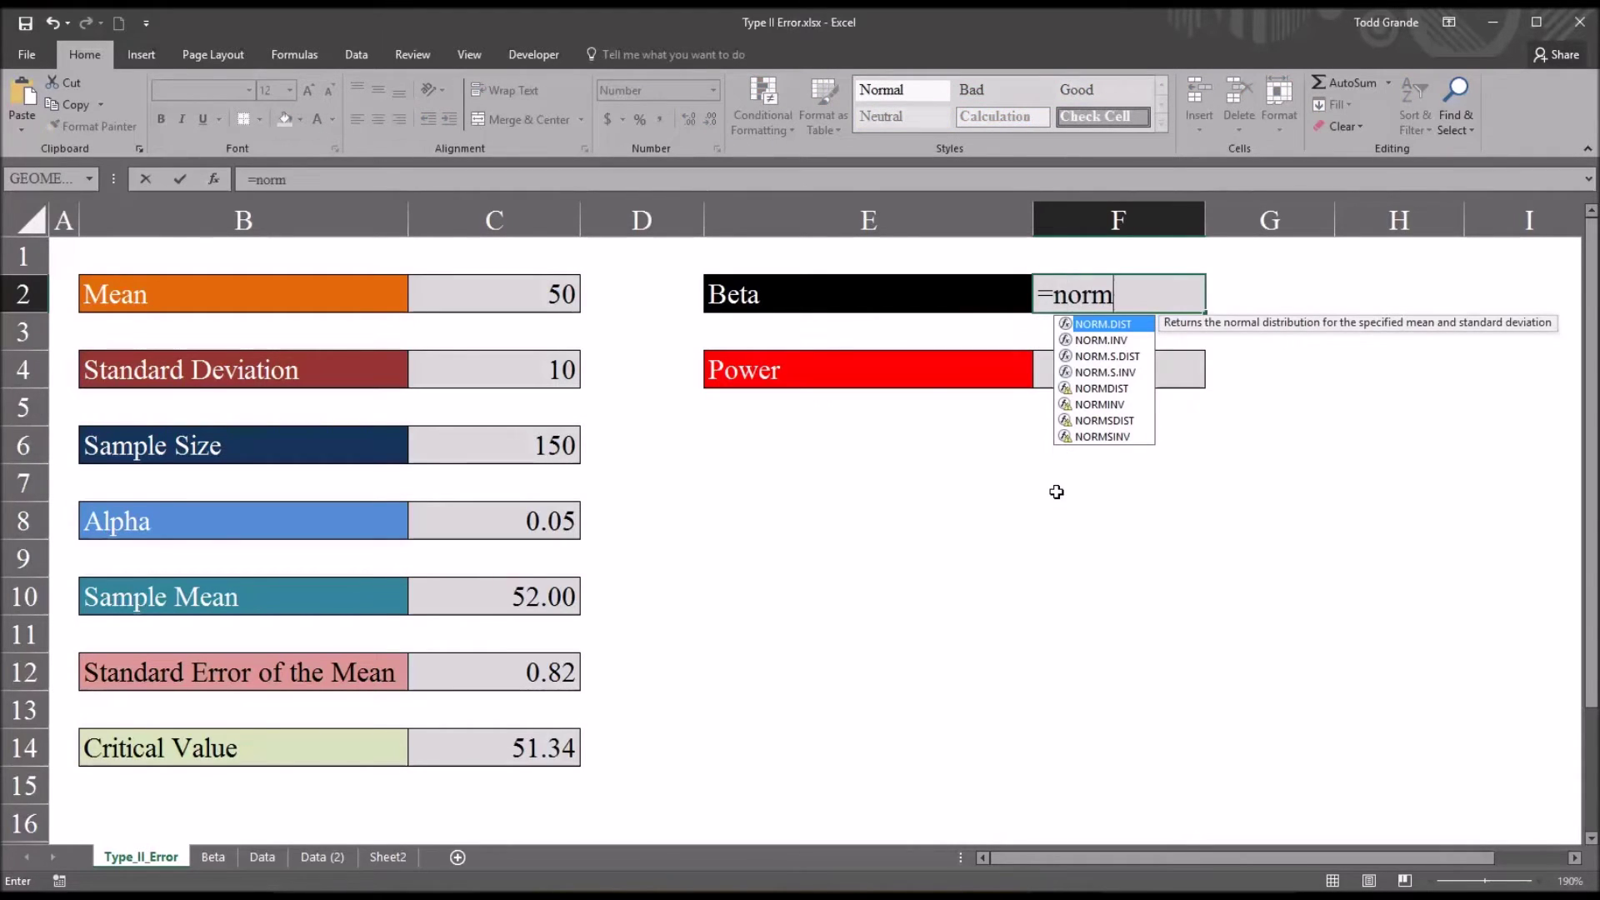
text(.di)
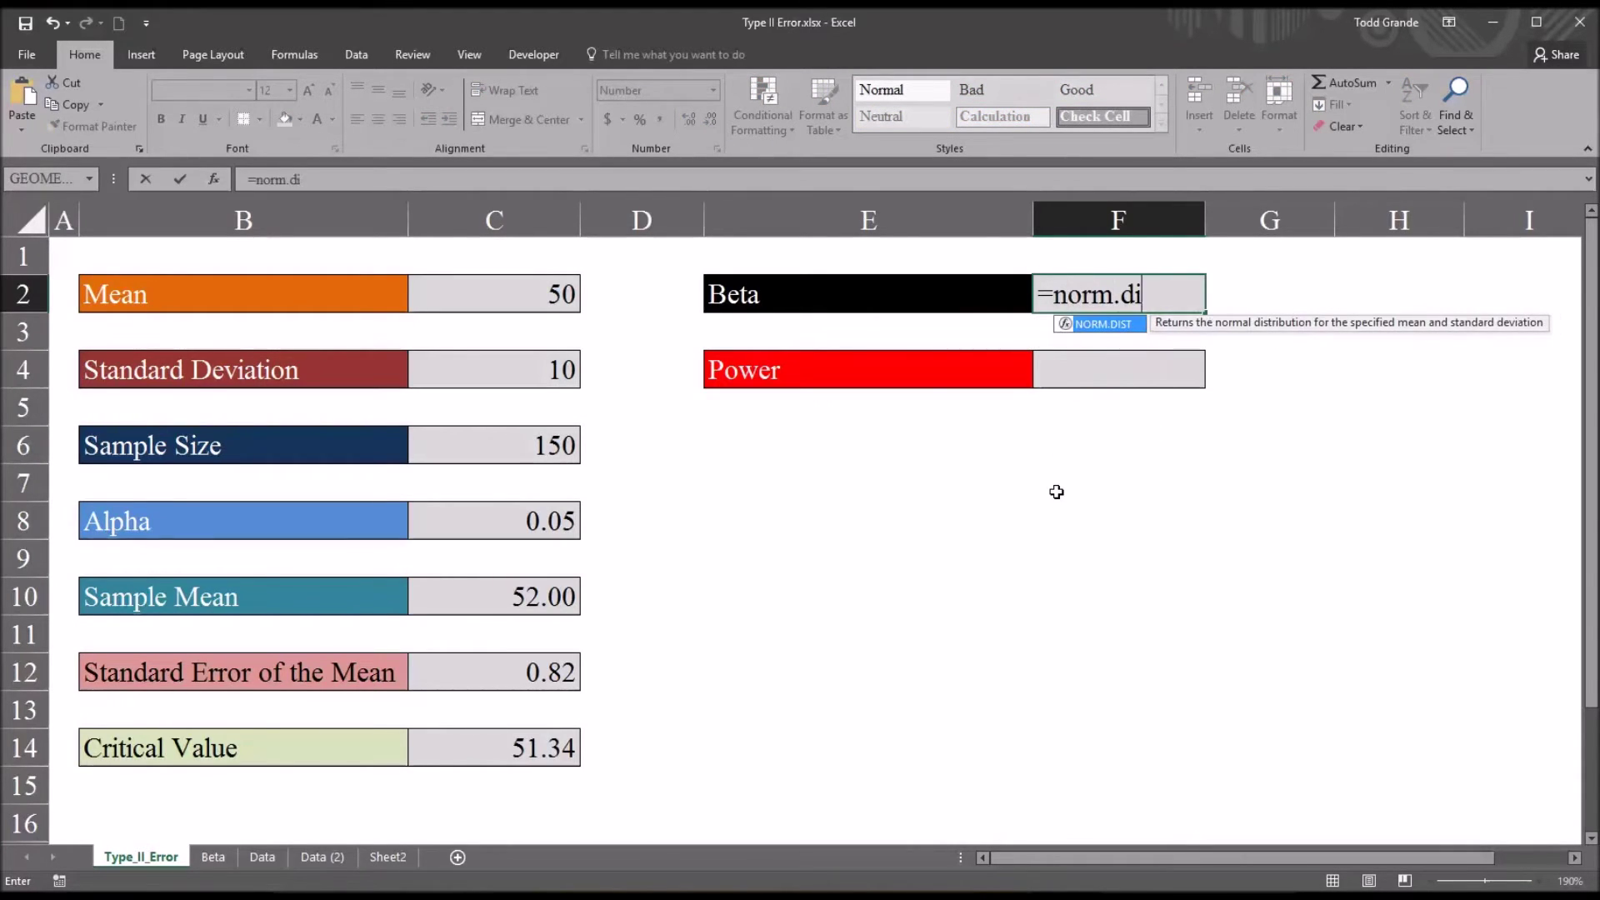
text(st()
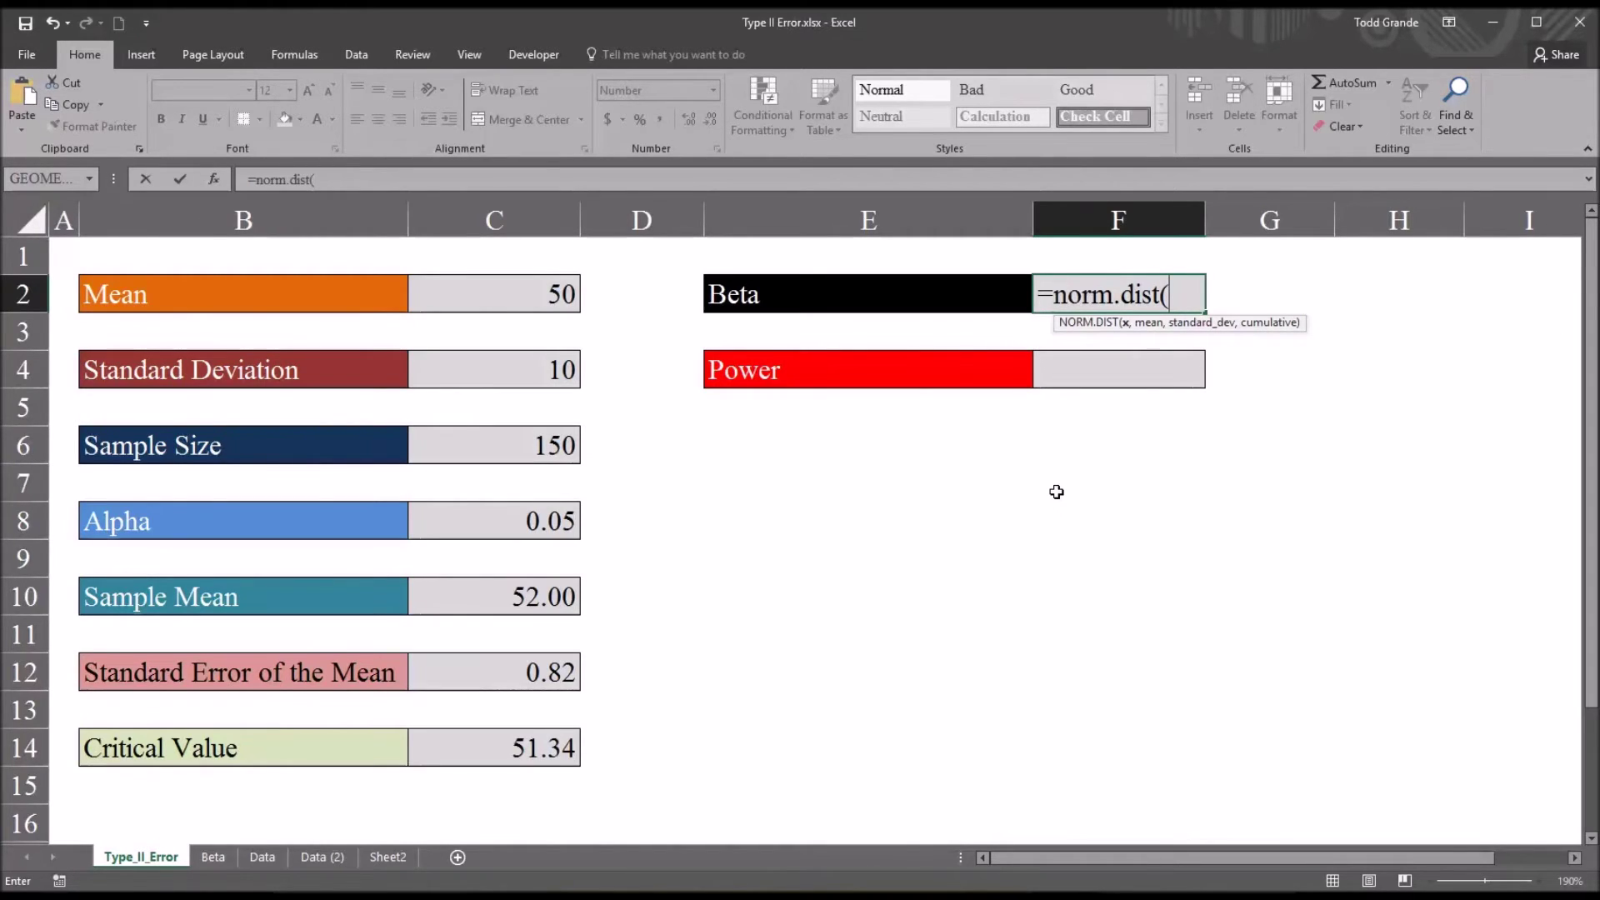
Enter =NORM.DIST(C14,C10,C12,TRUE) in F2, giving a Beta of 0.211.
click(512, 747)
text(,)
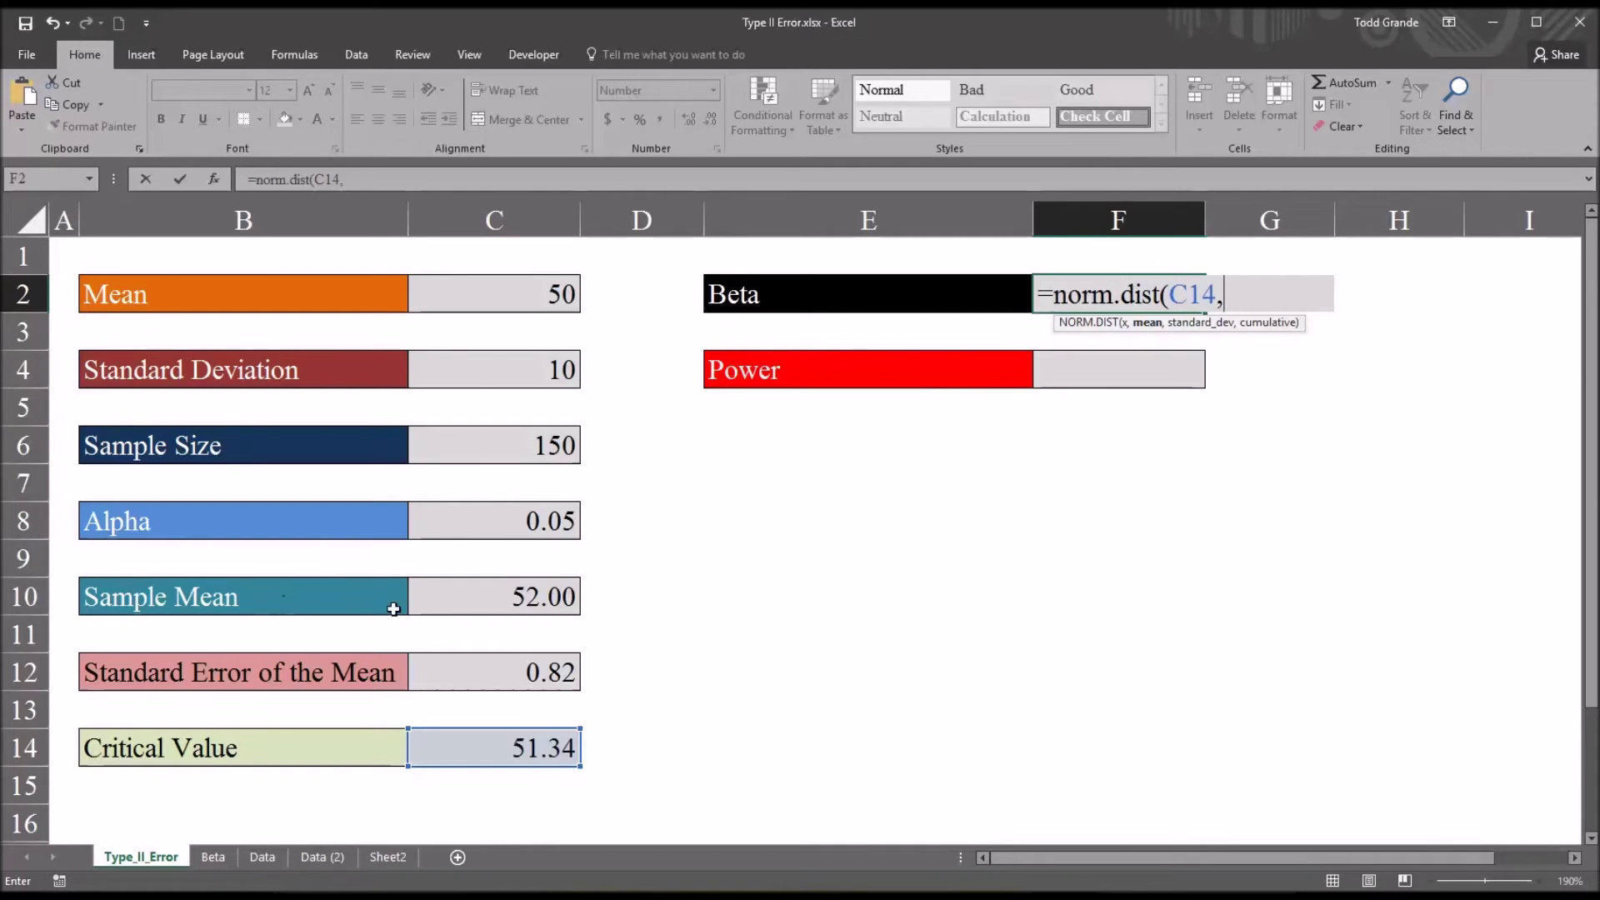
click(487, 601)
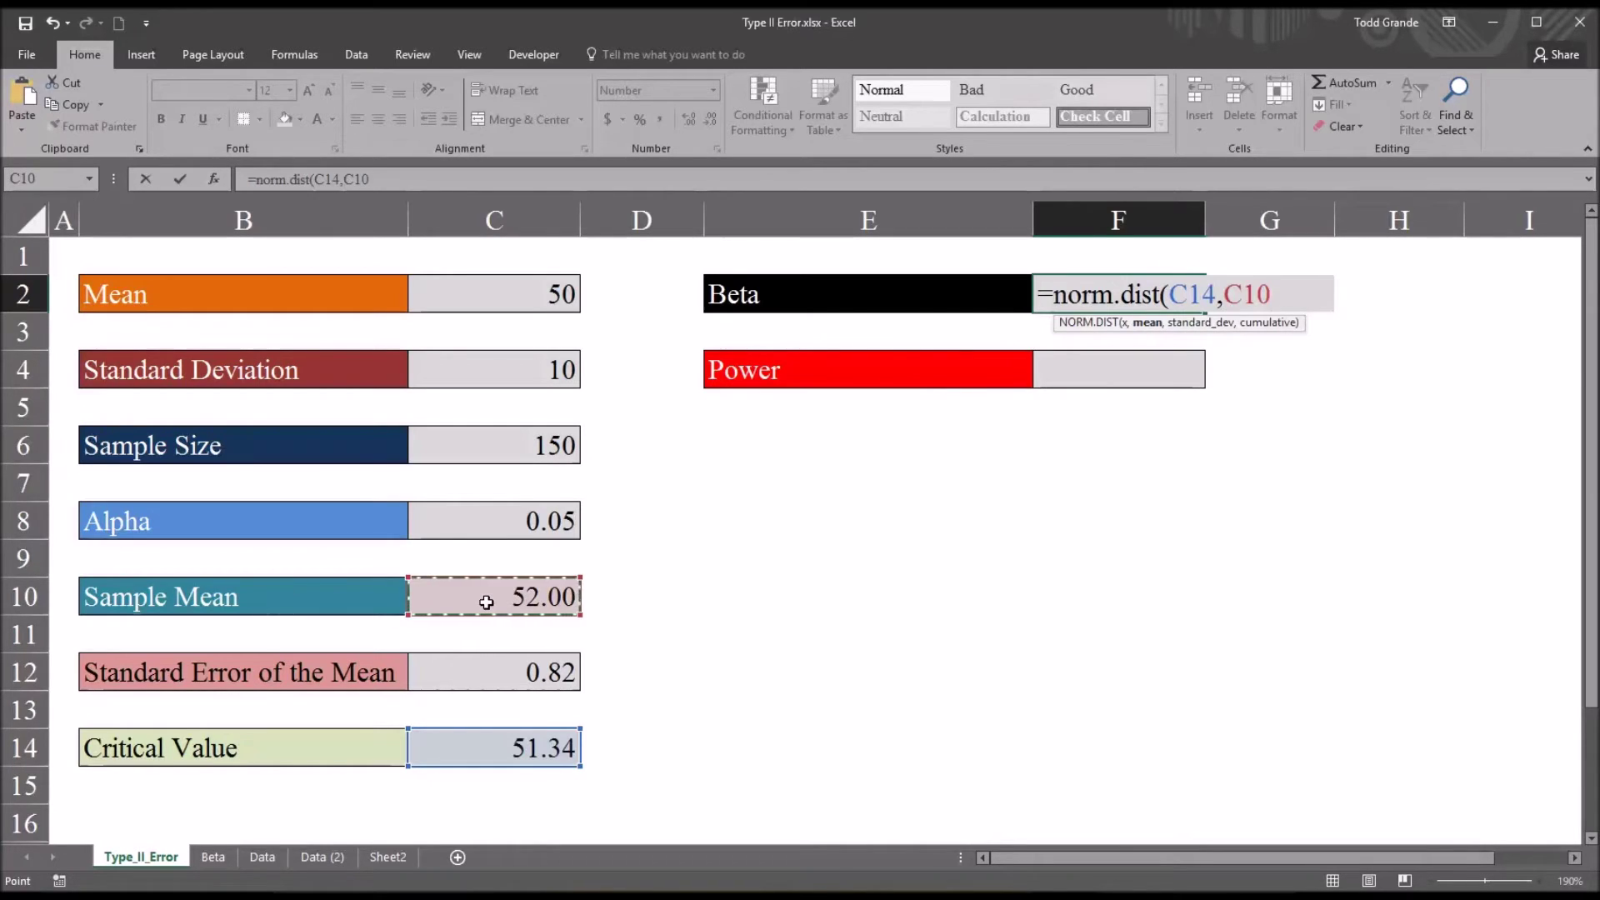
text(,)
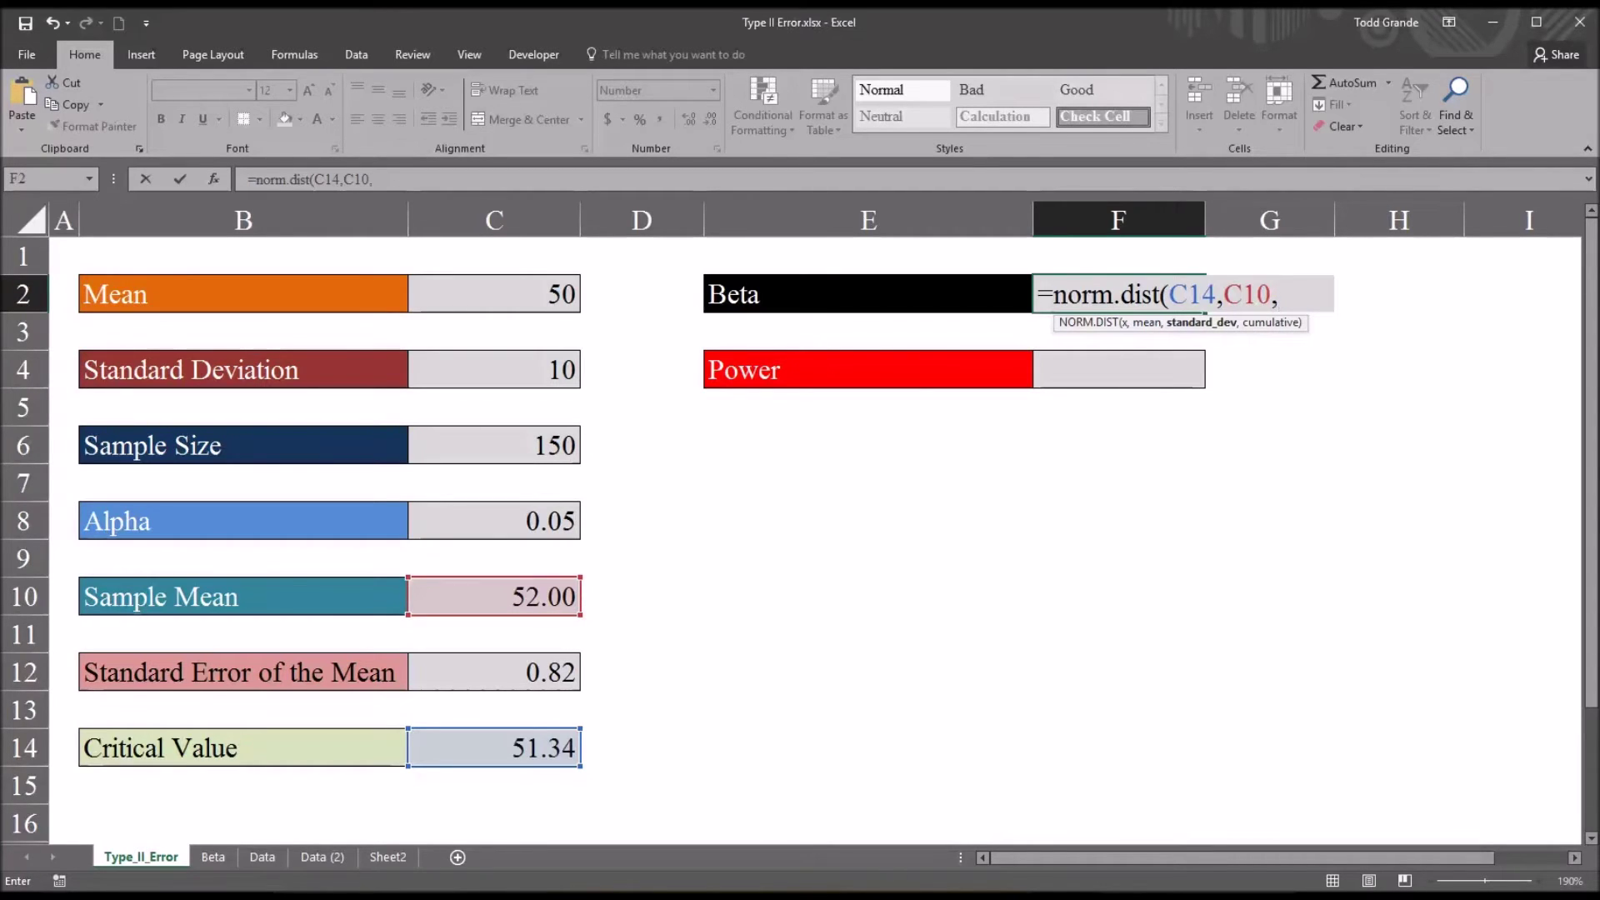
click(495, 676)
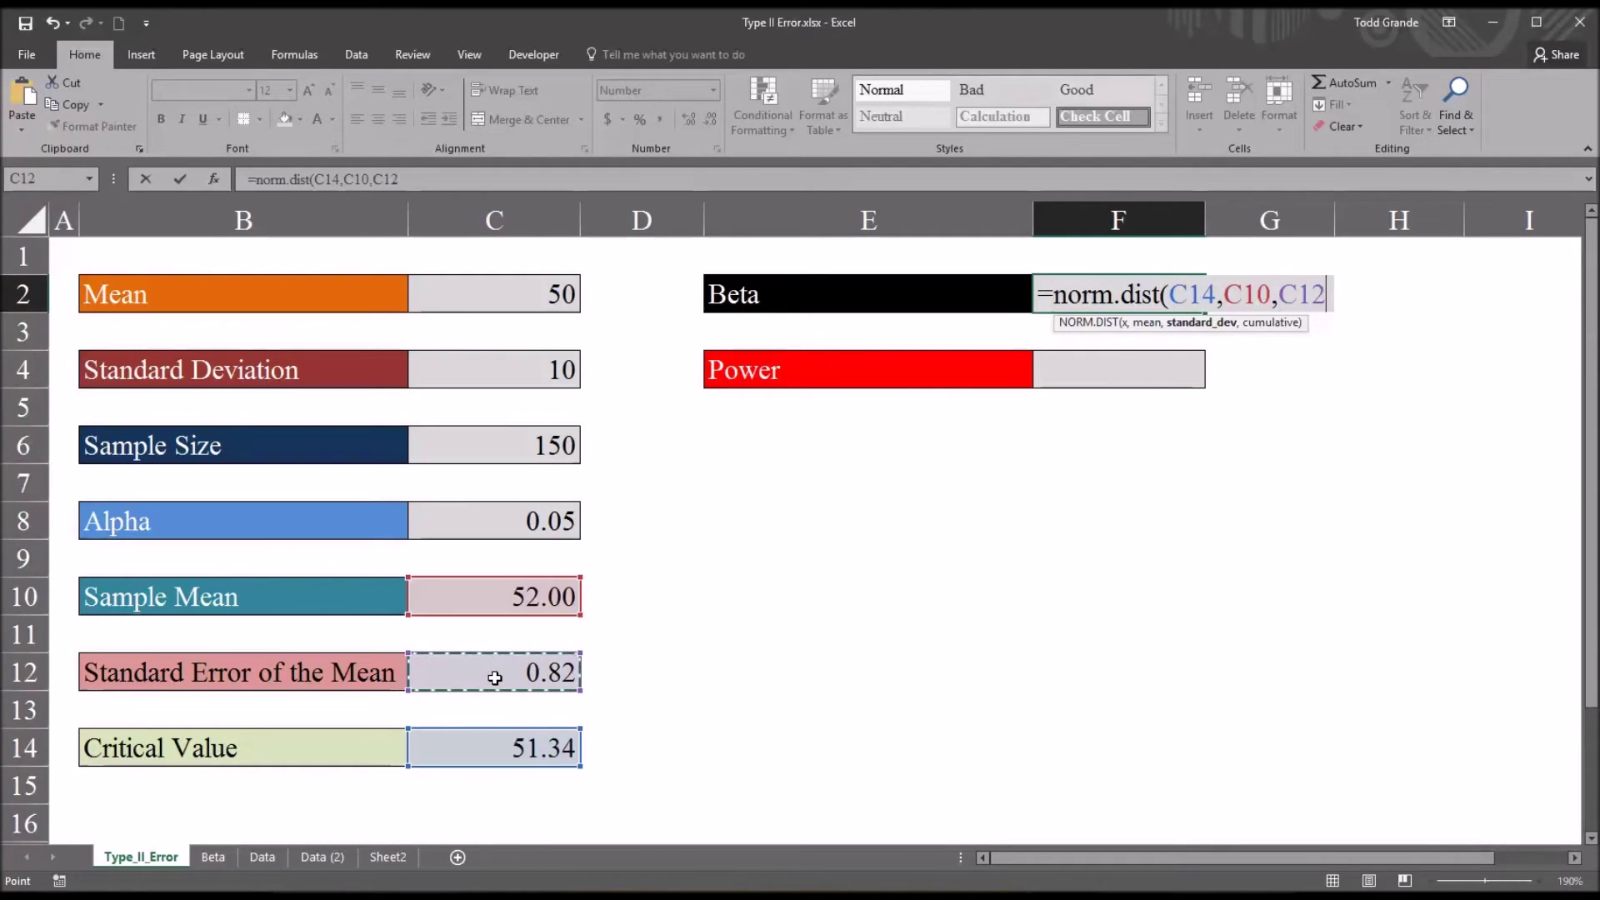
text(,)
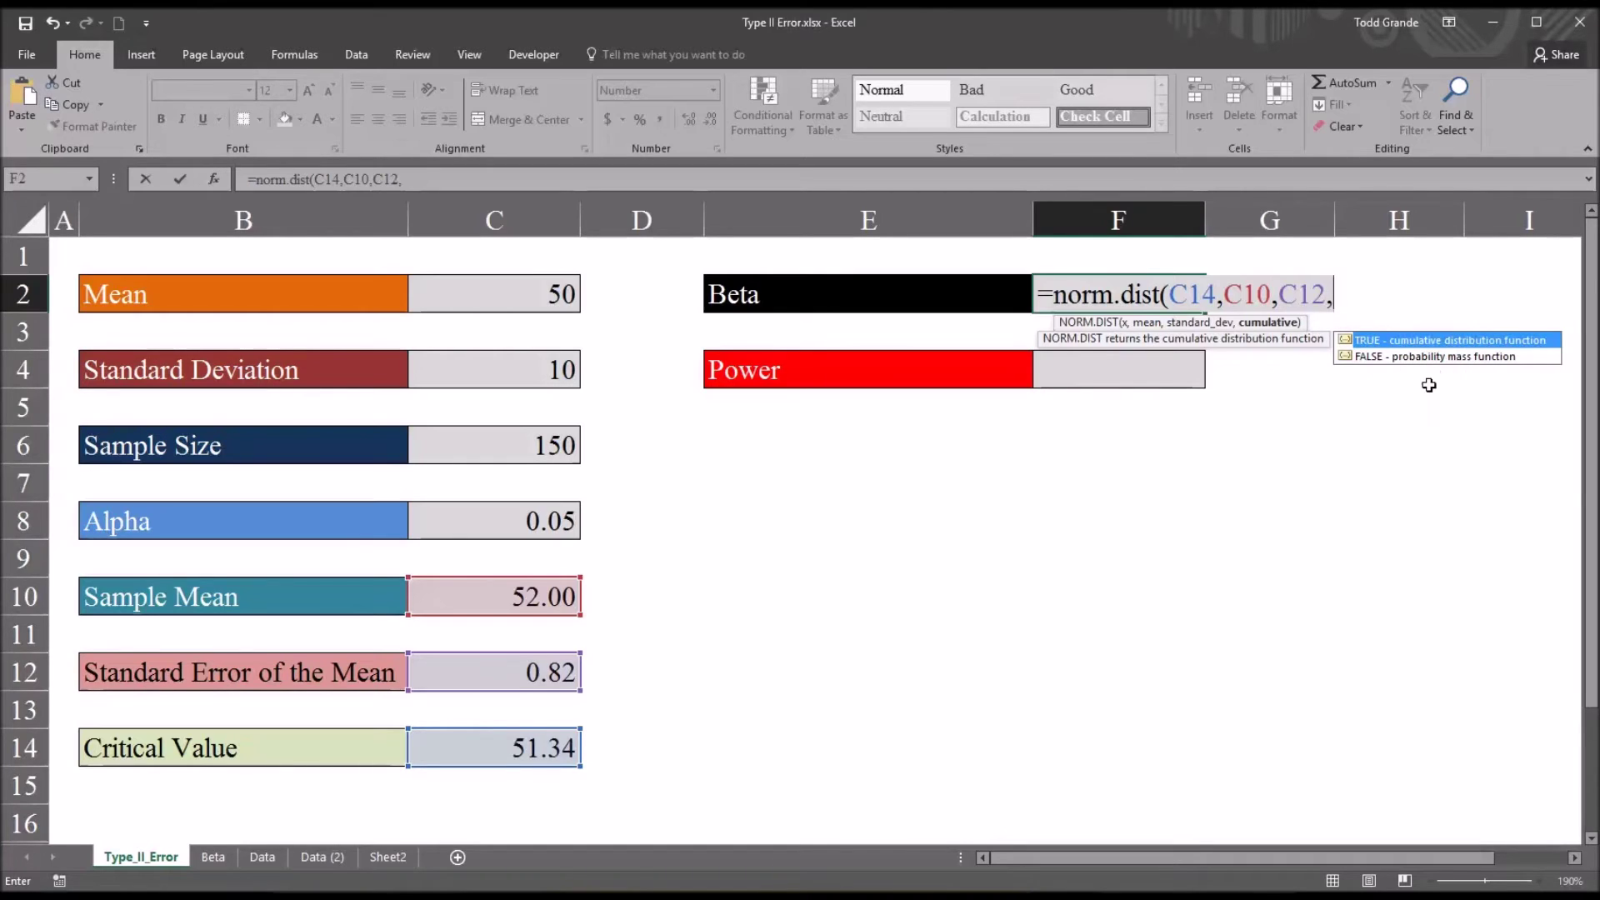
double_click(1396, 341)
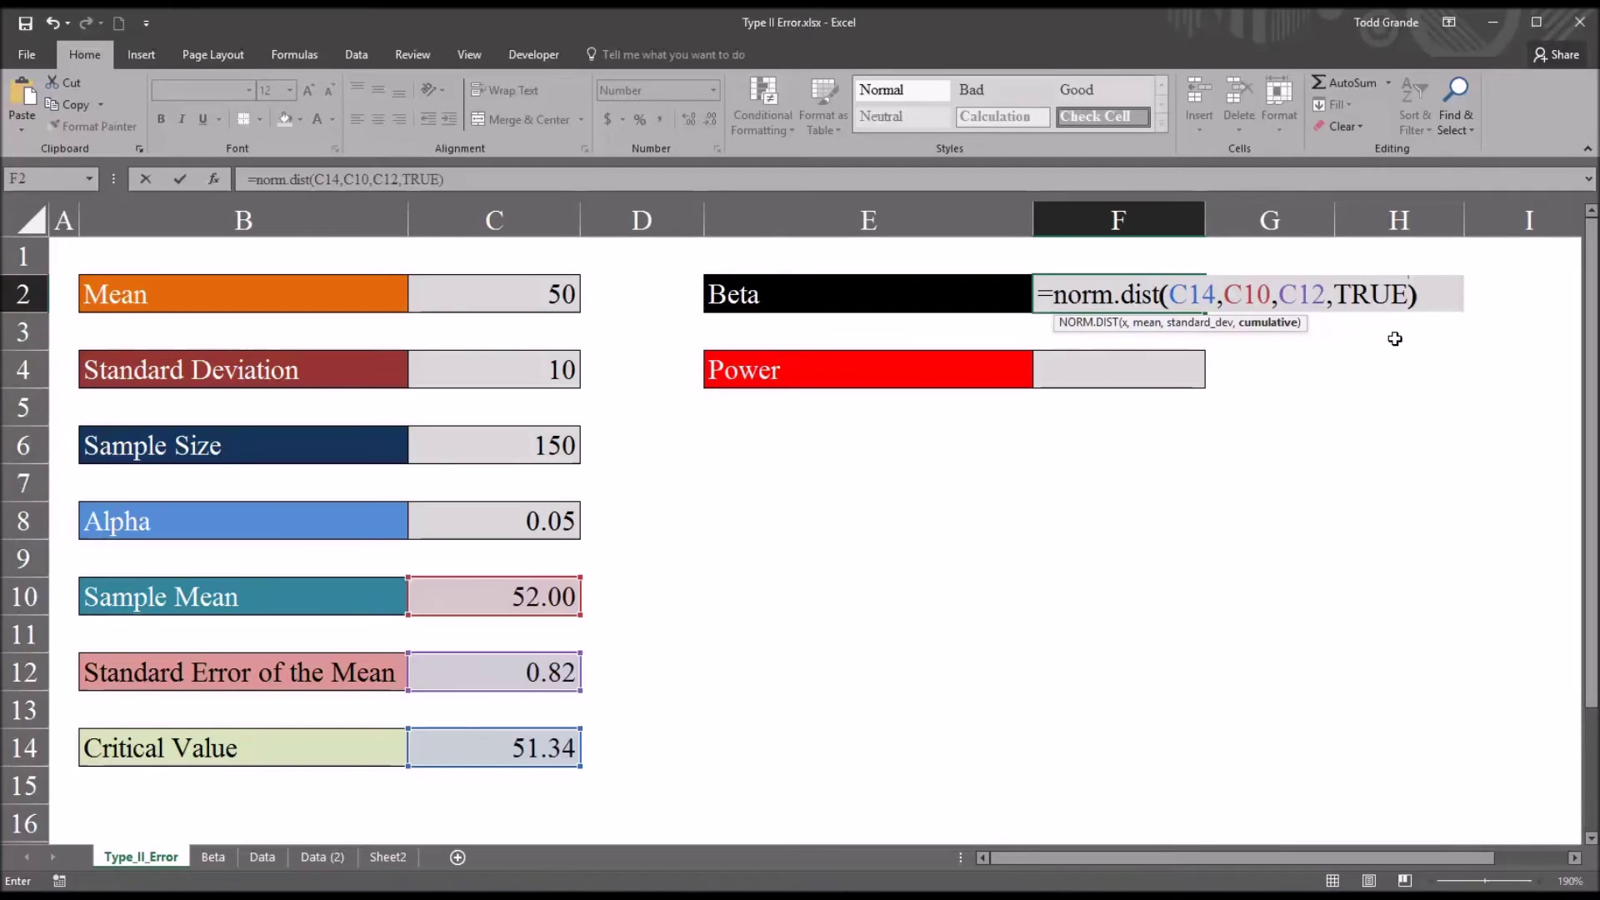
key(Return)
click(1091, 296)
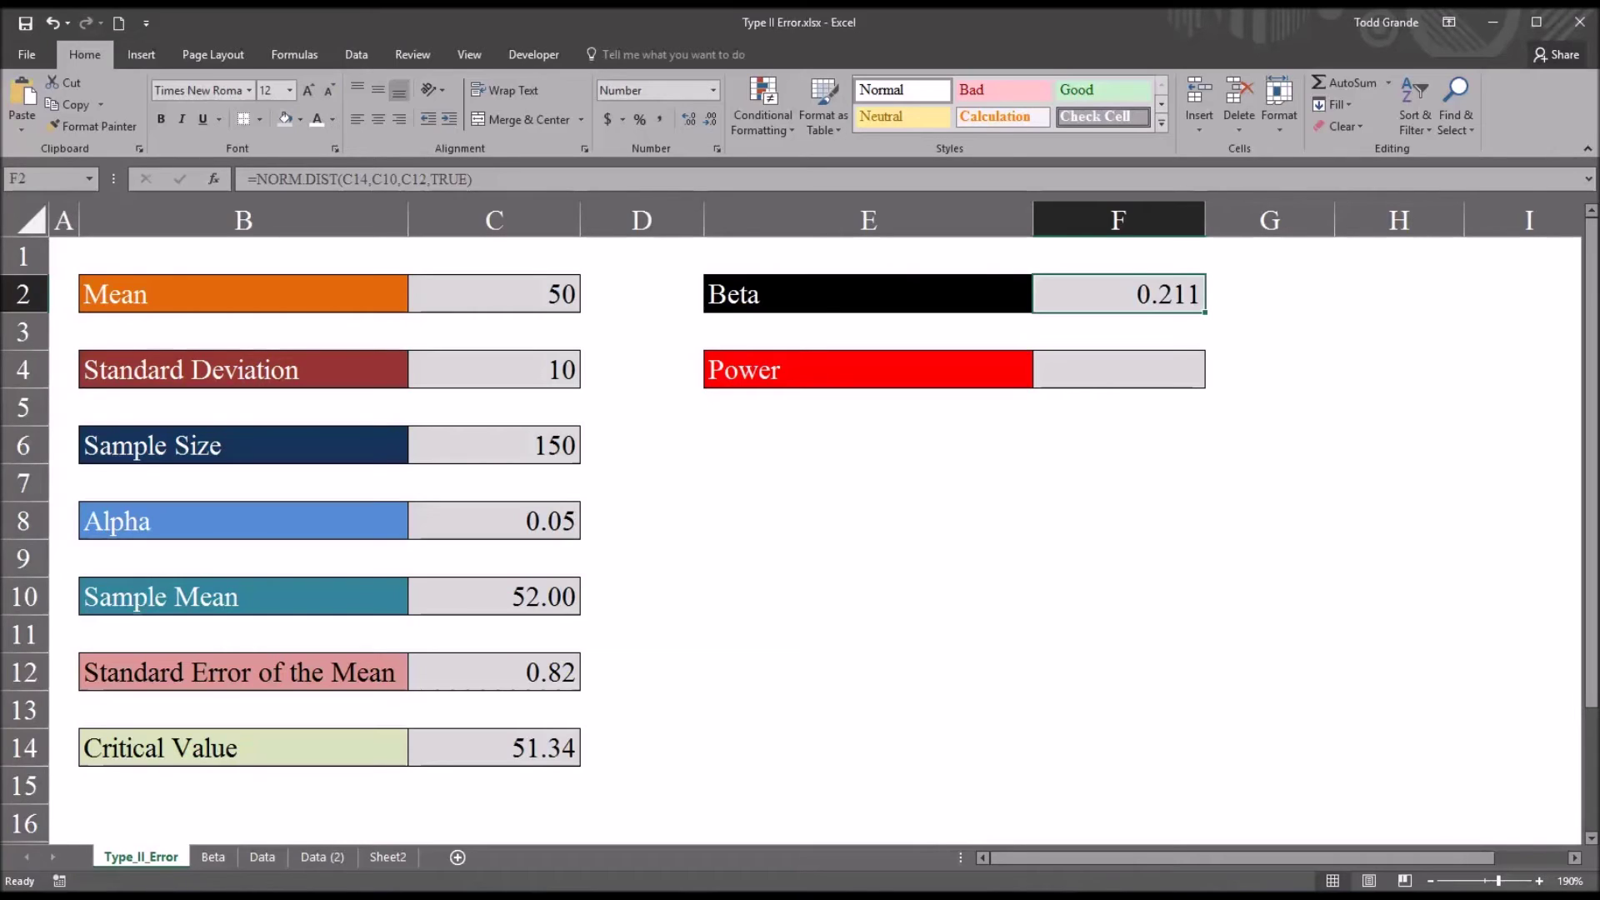
click(1083, 372)
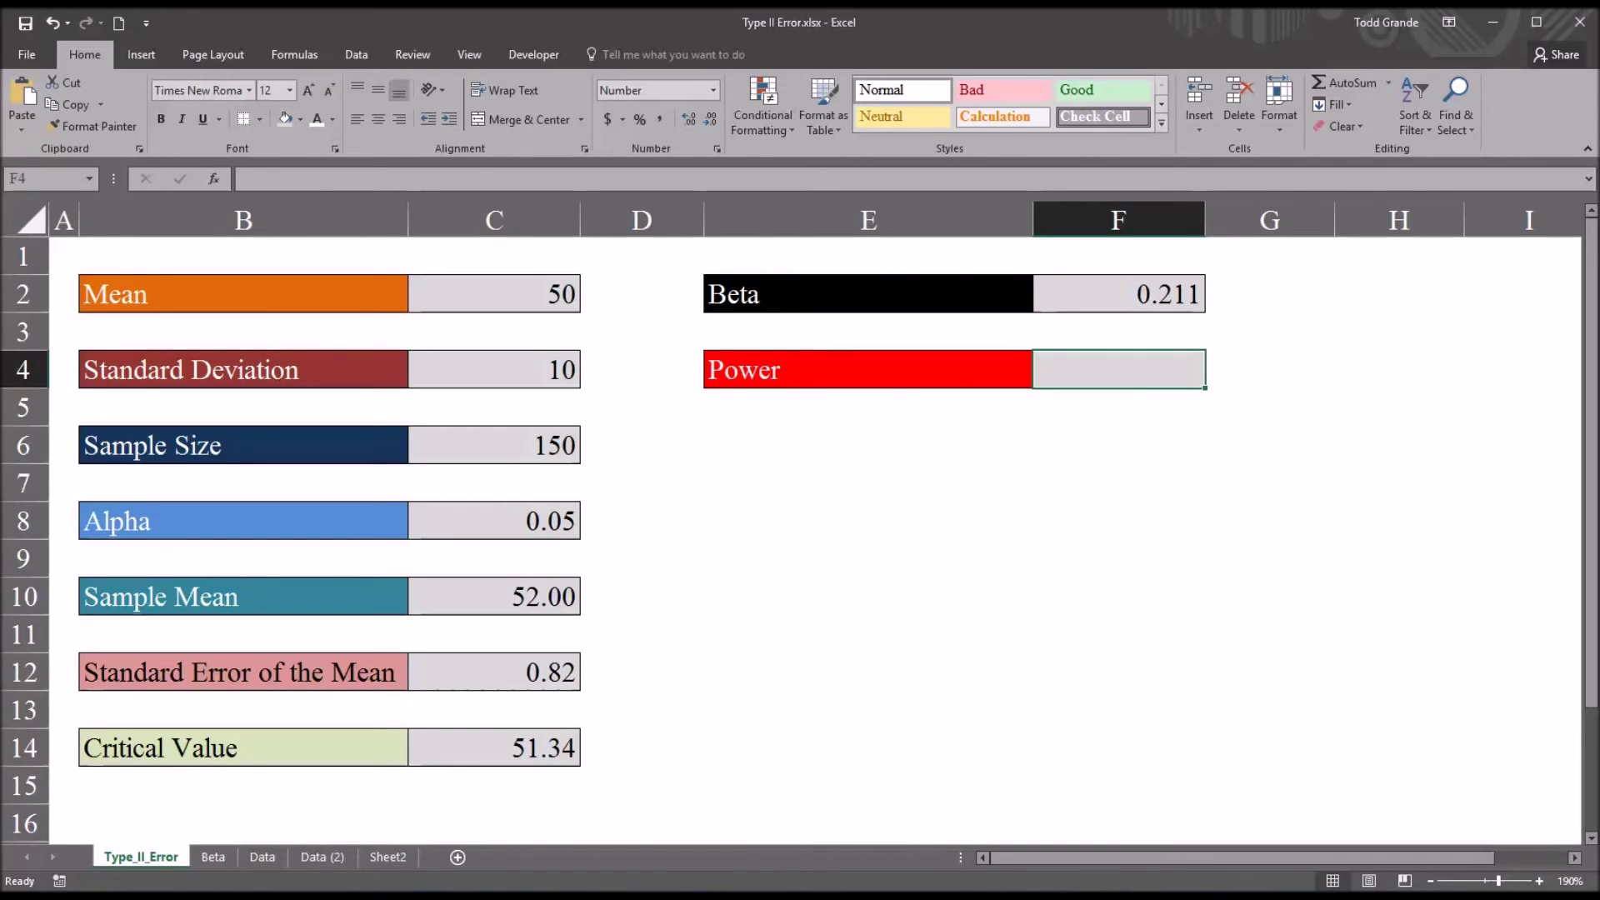
click(1136, 295)
click(1109, 373)
text(=1-)
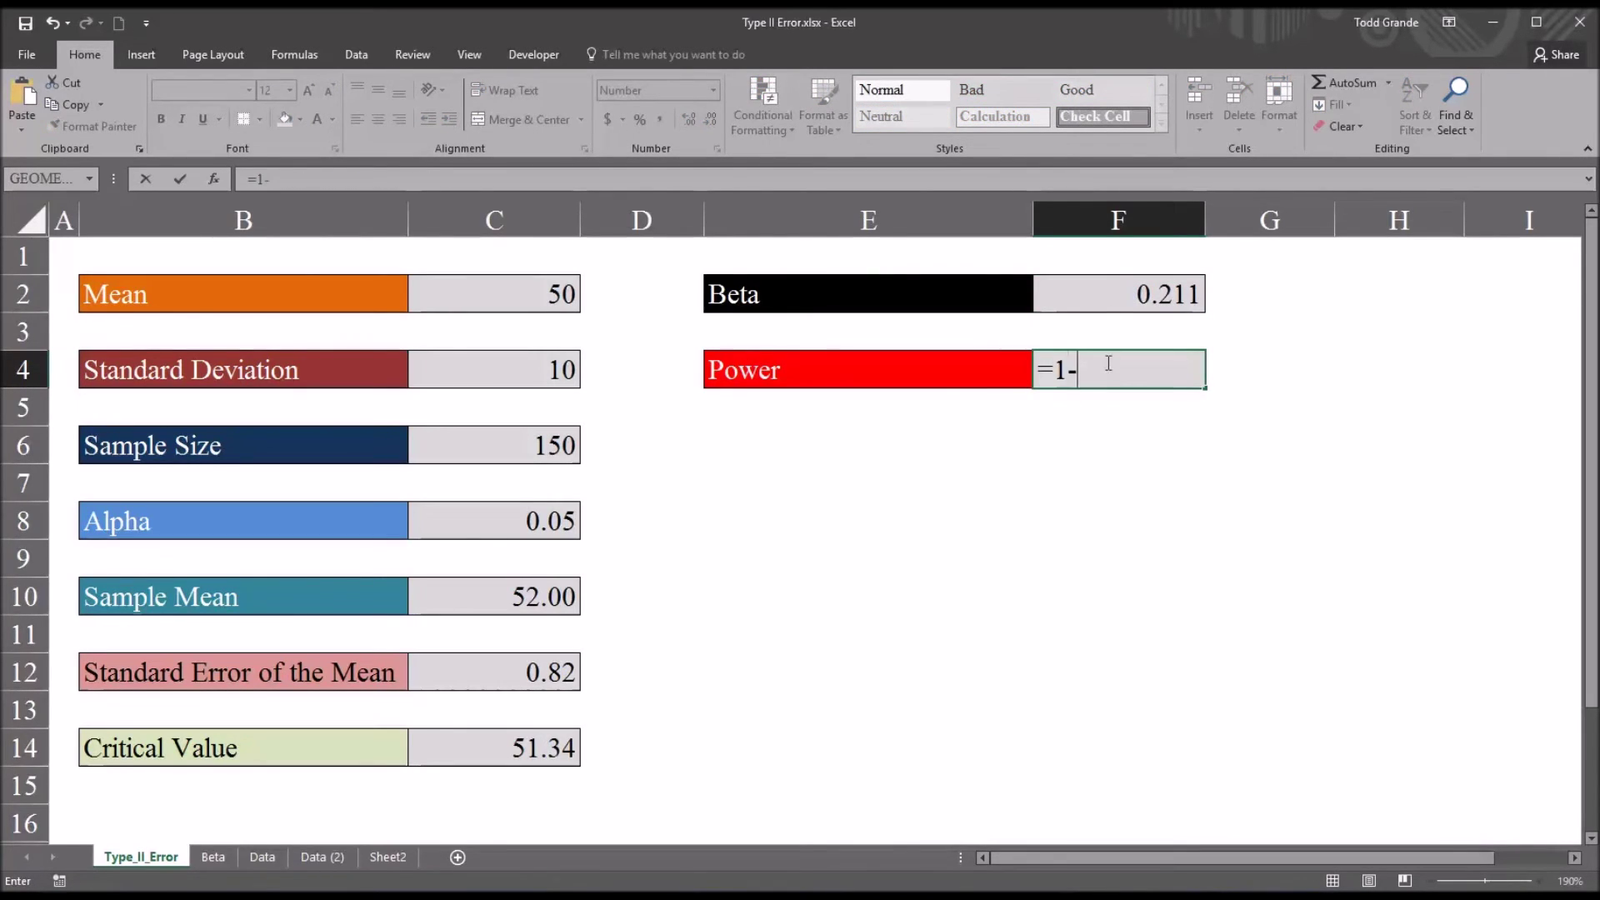
click(1095, 295)
key(Return)
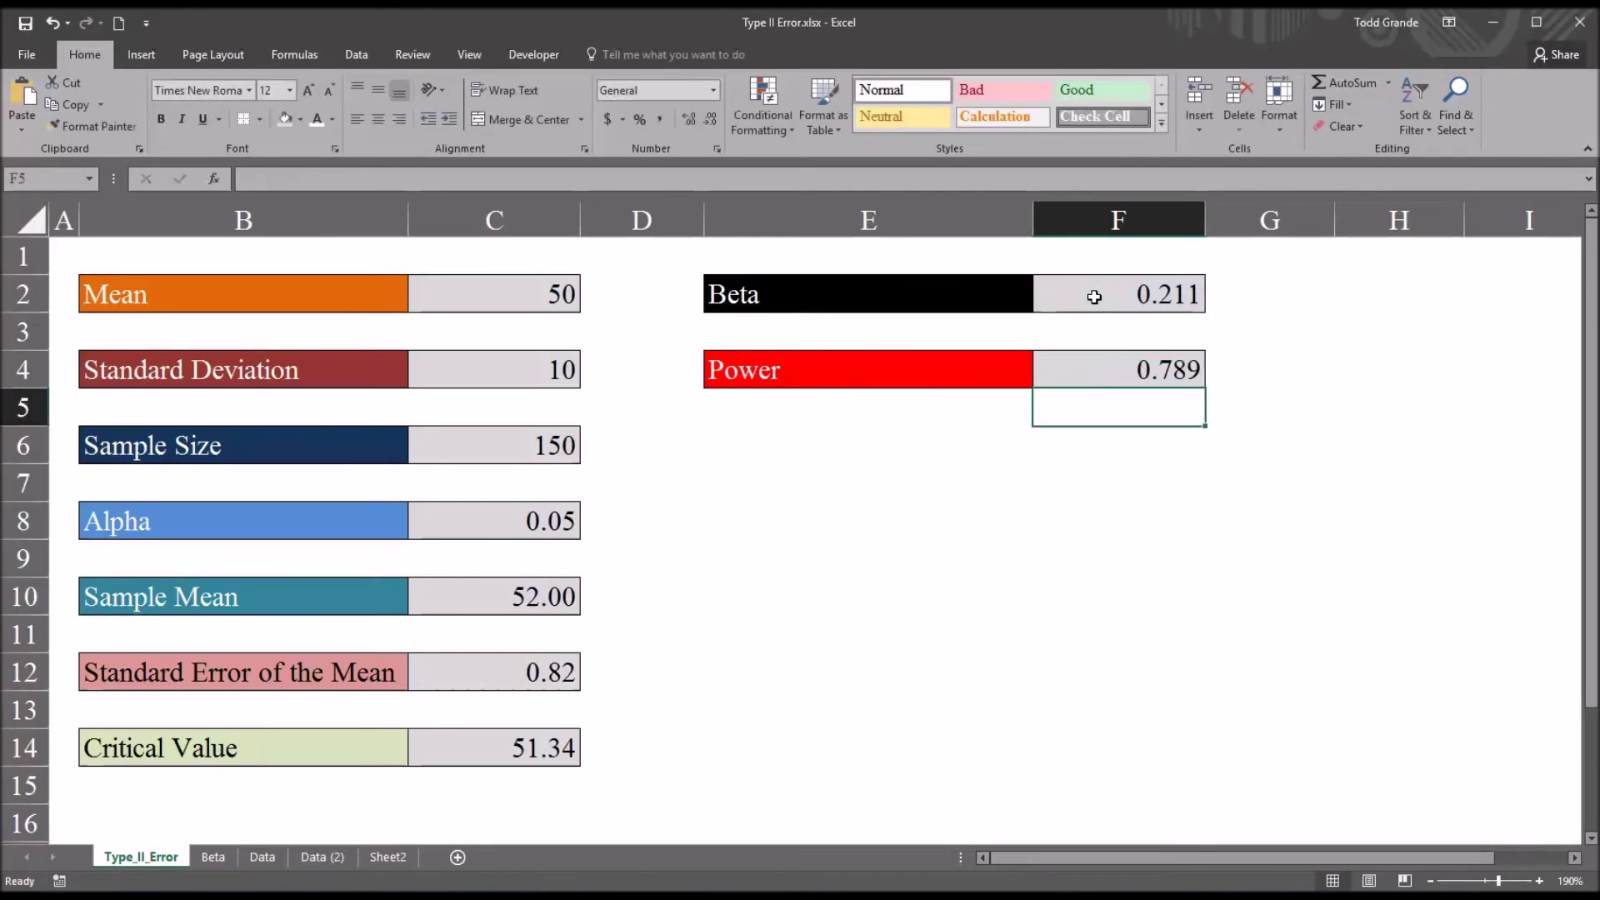
click(1097, 371)
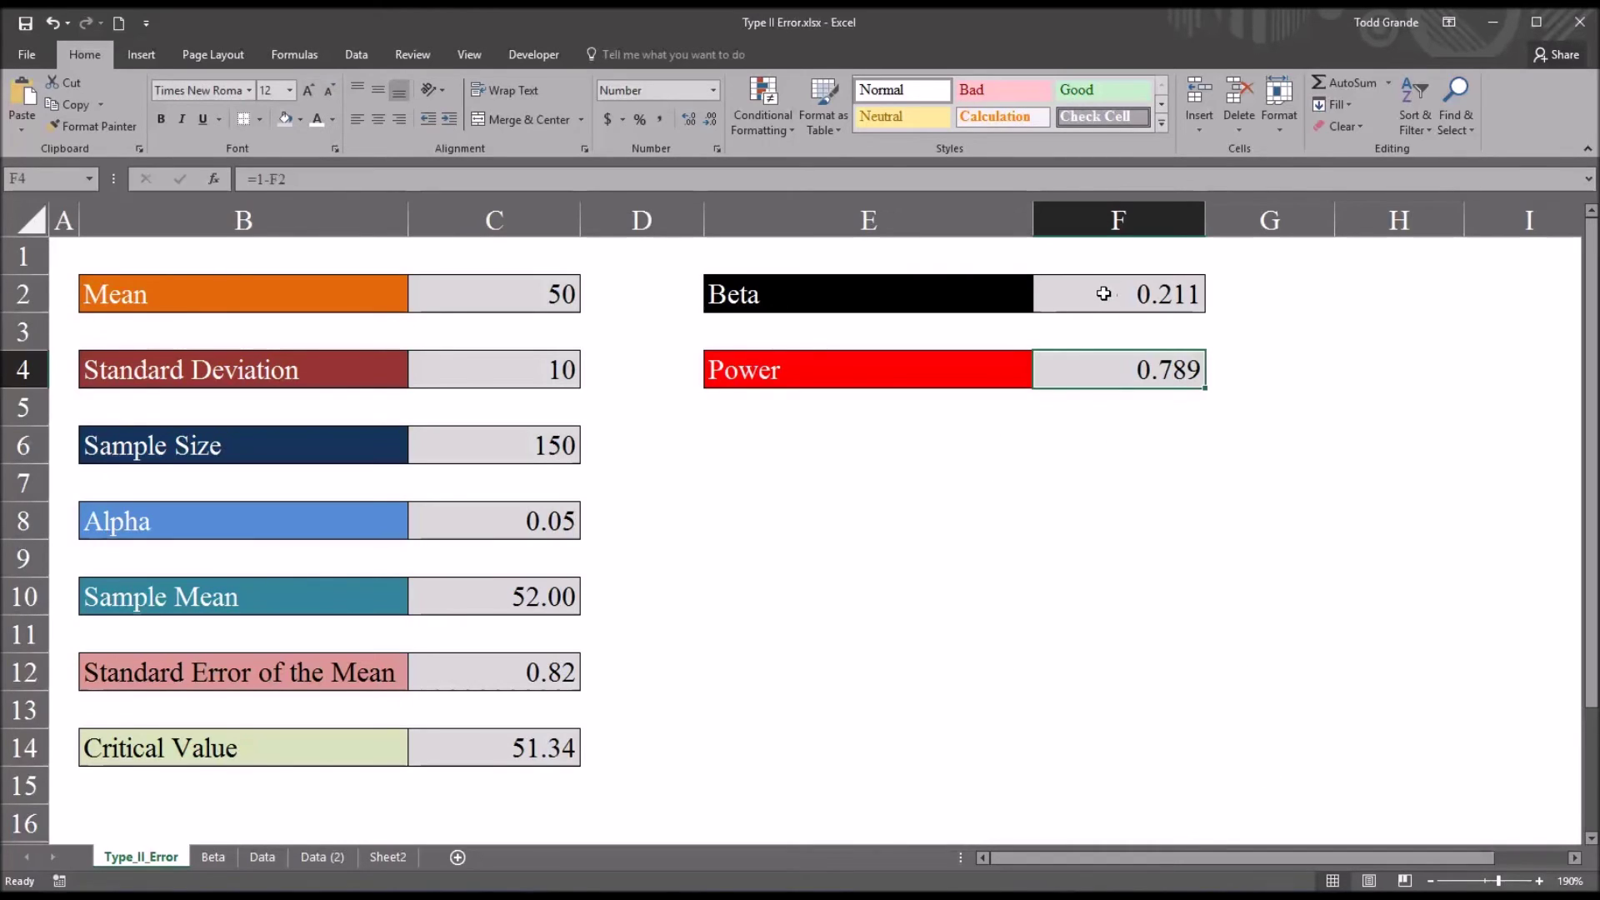
click(1077, 298)
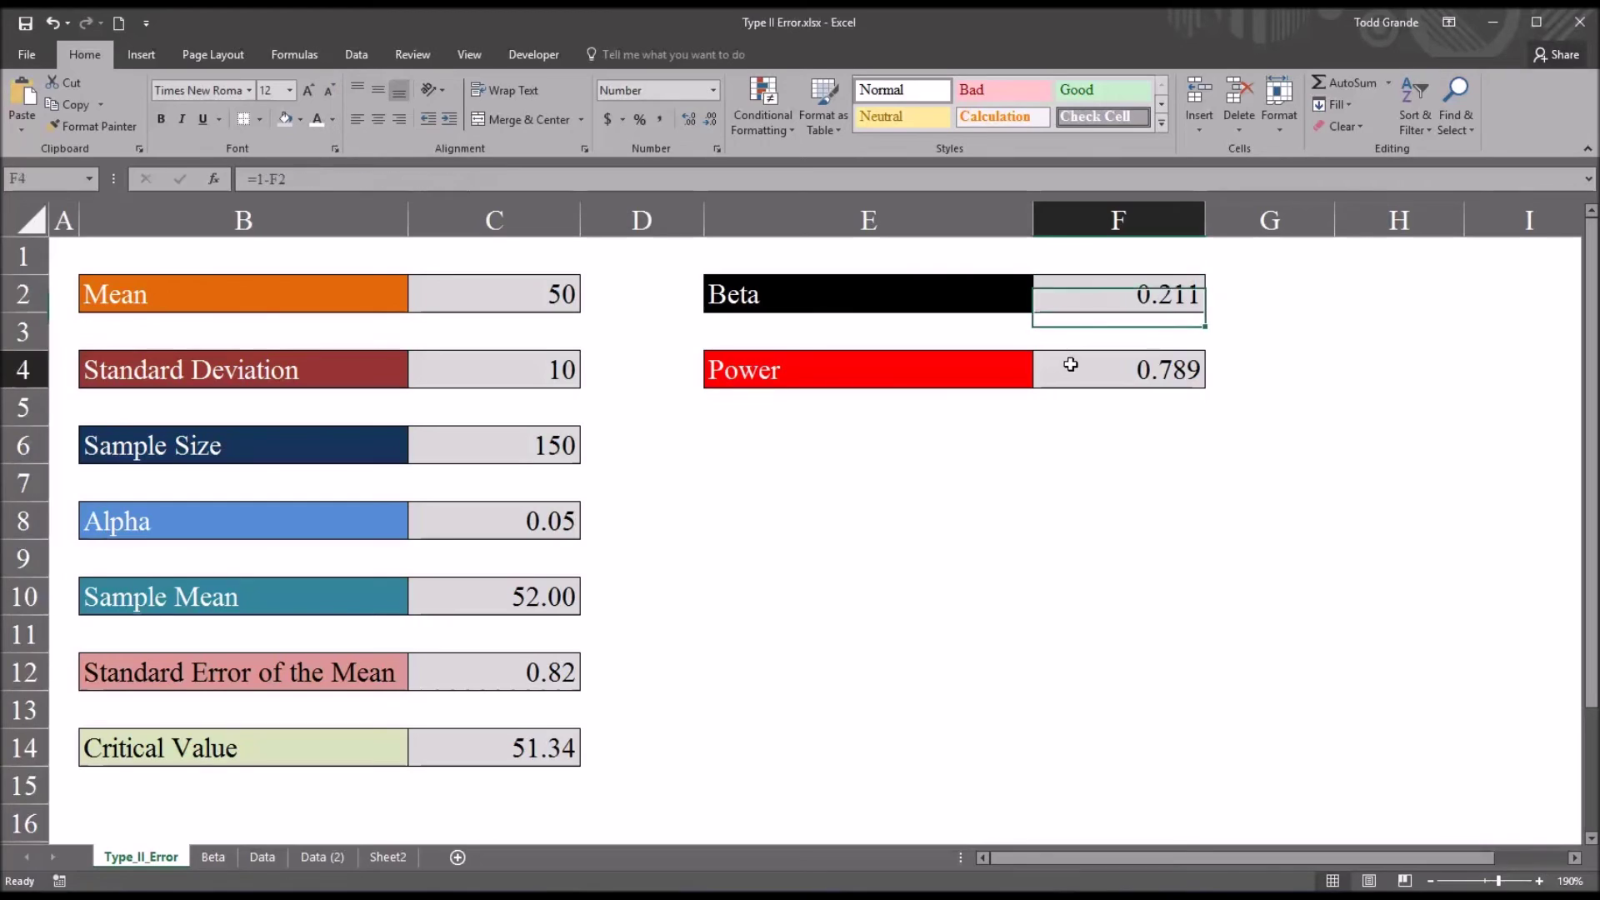
click(1064, 366)
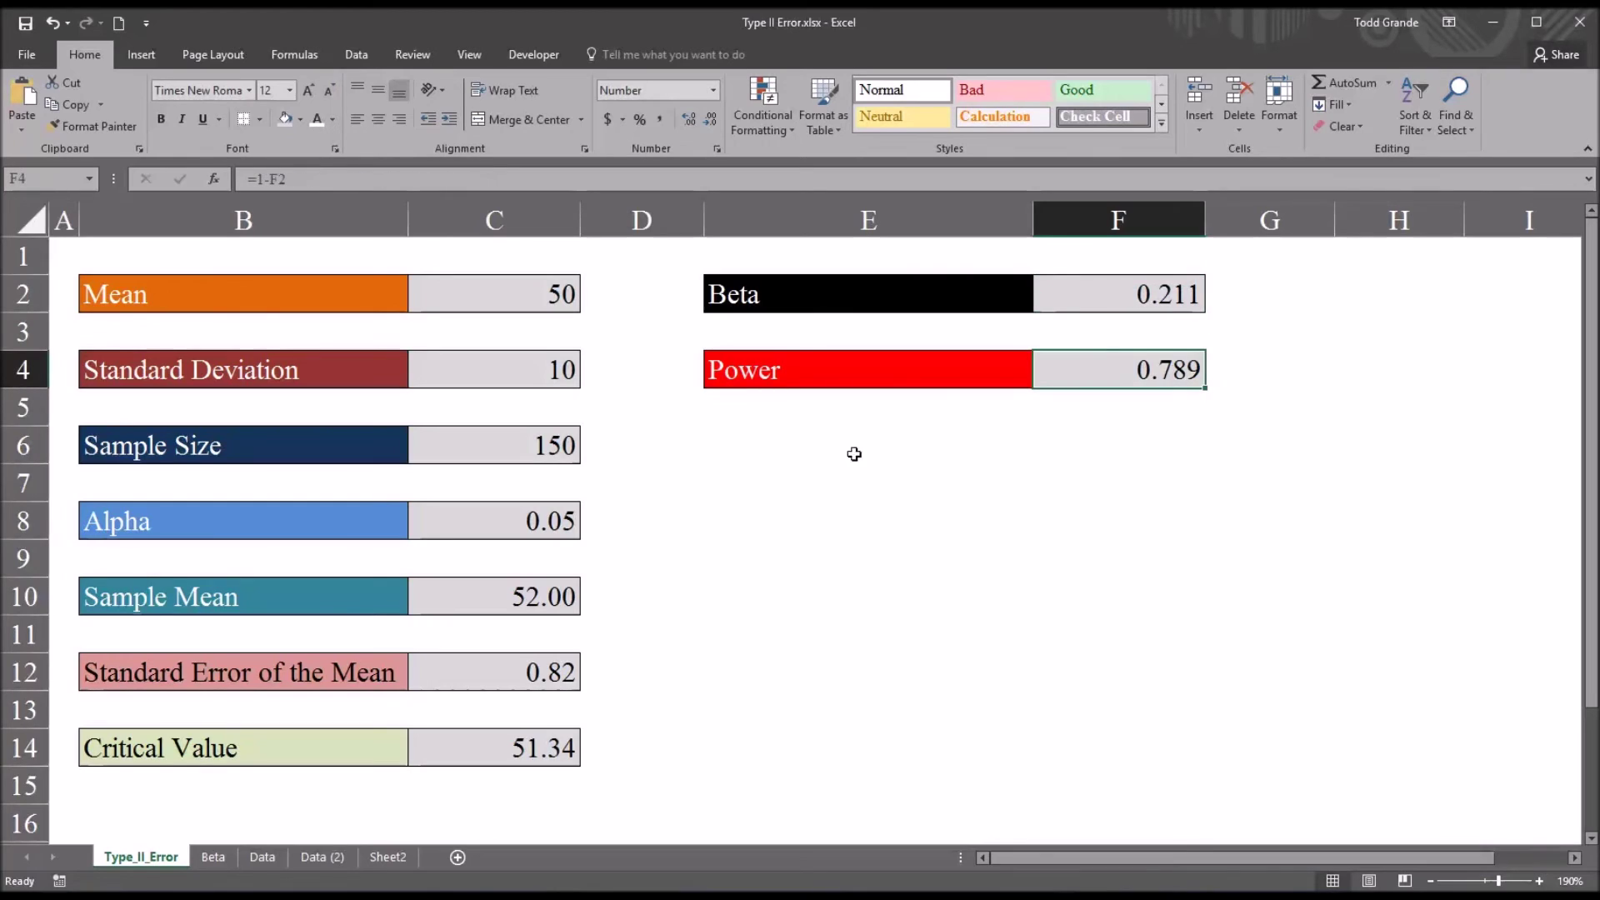
click(486, 459)
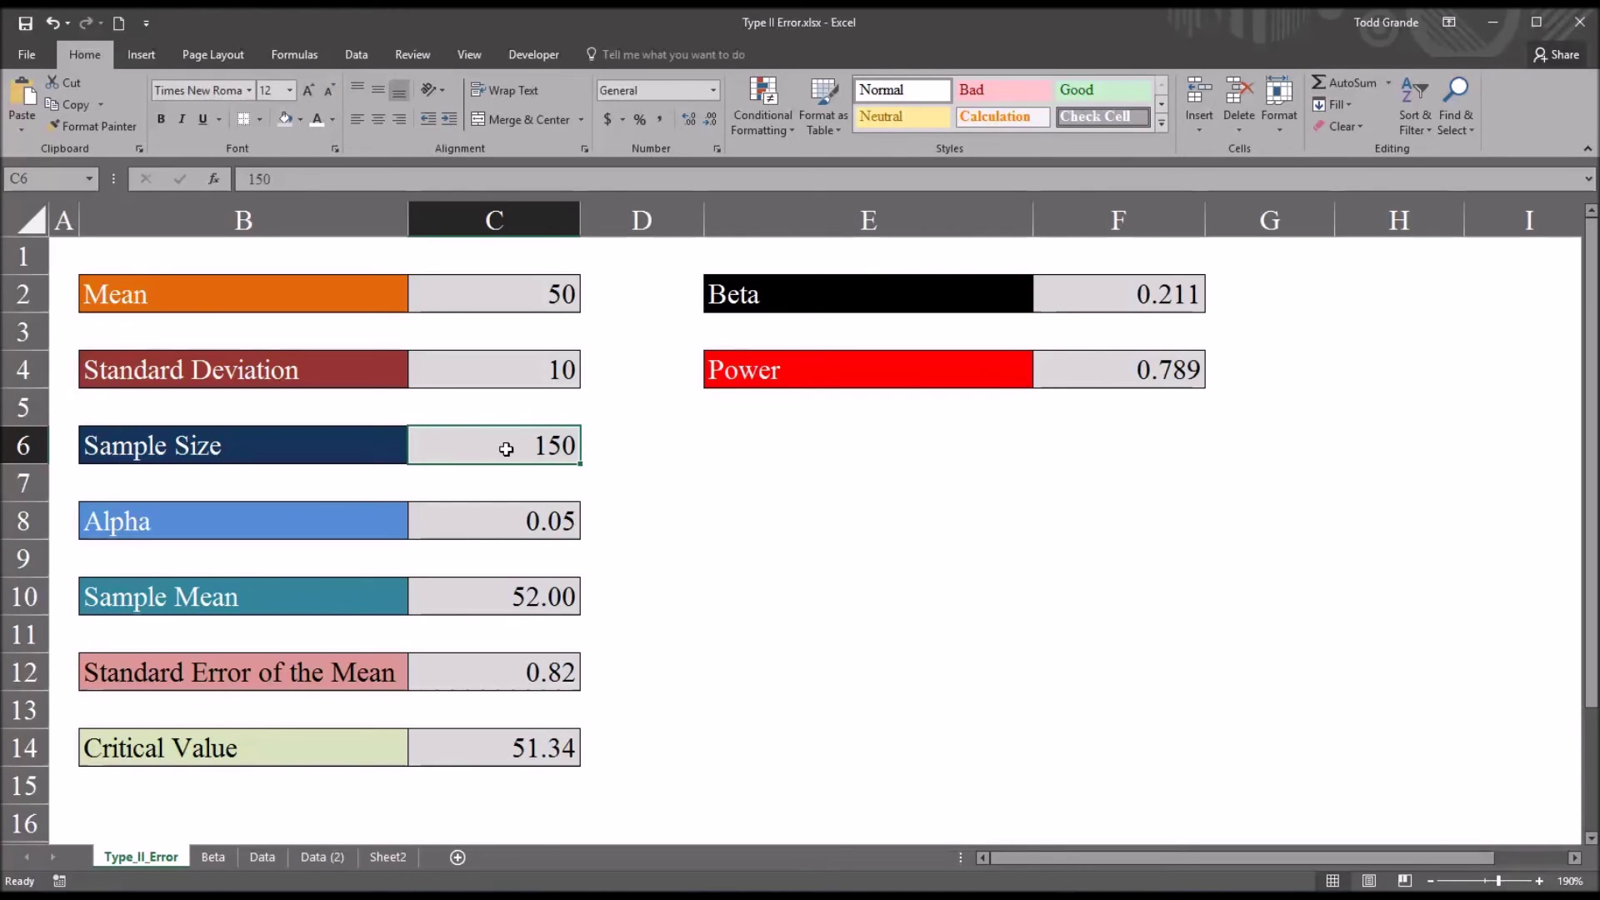
text(10)
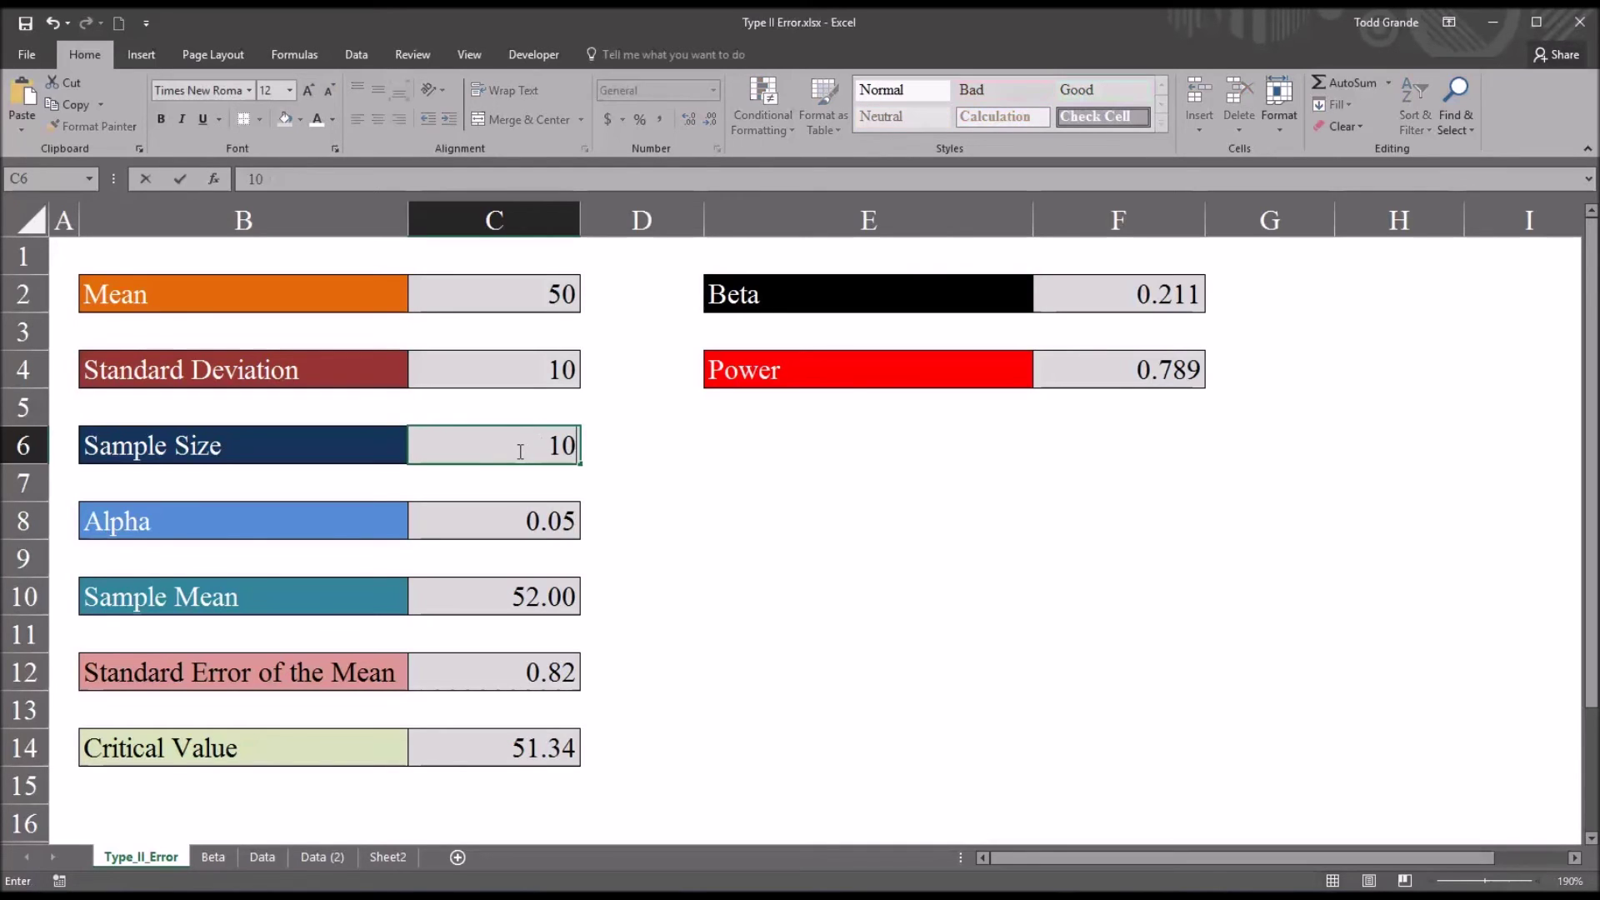
text(0)
key(Return)
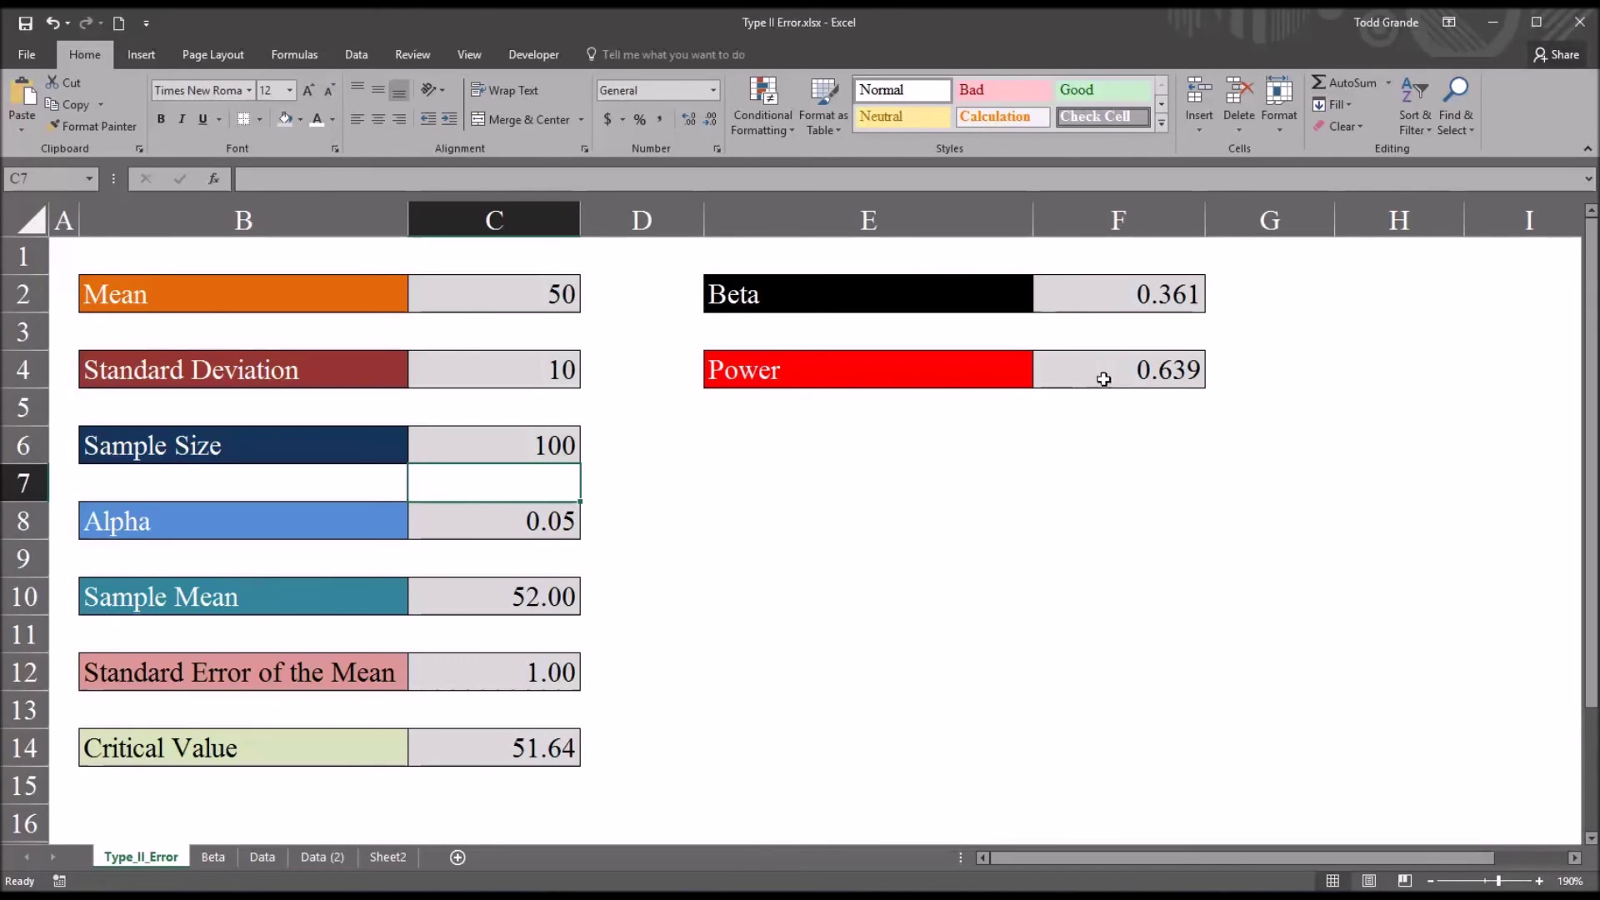
click(509, 447)
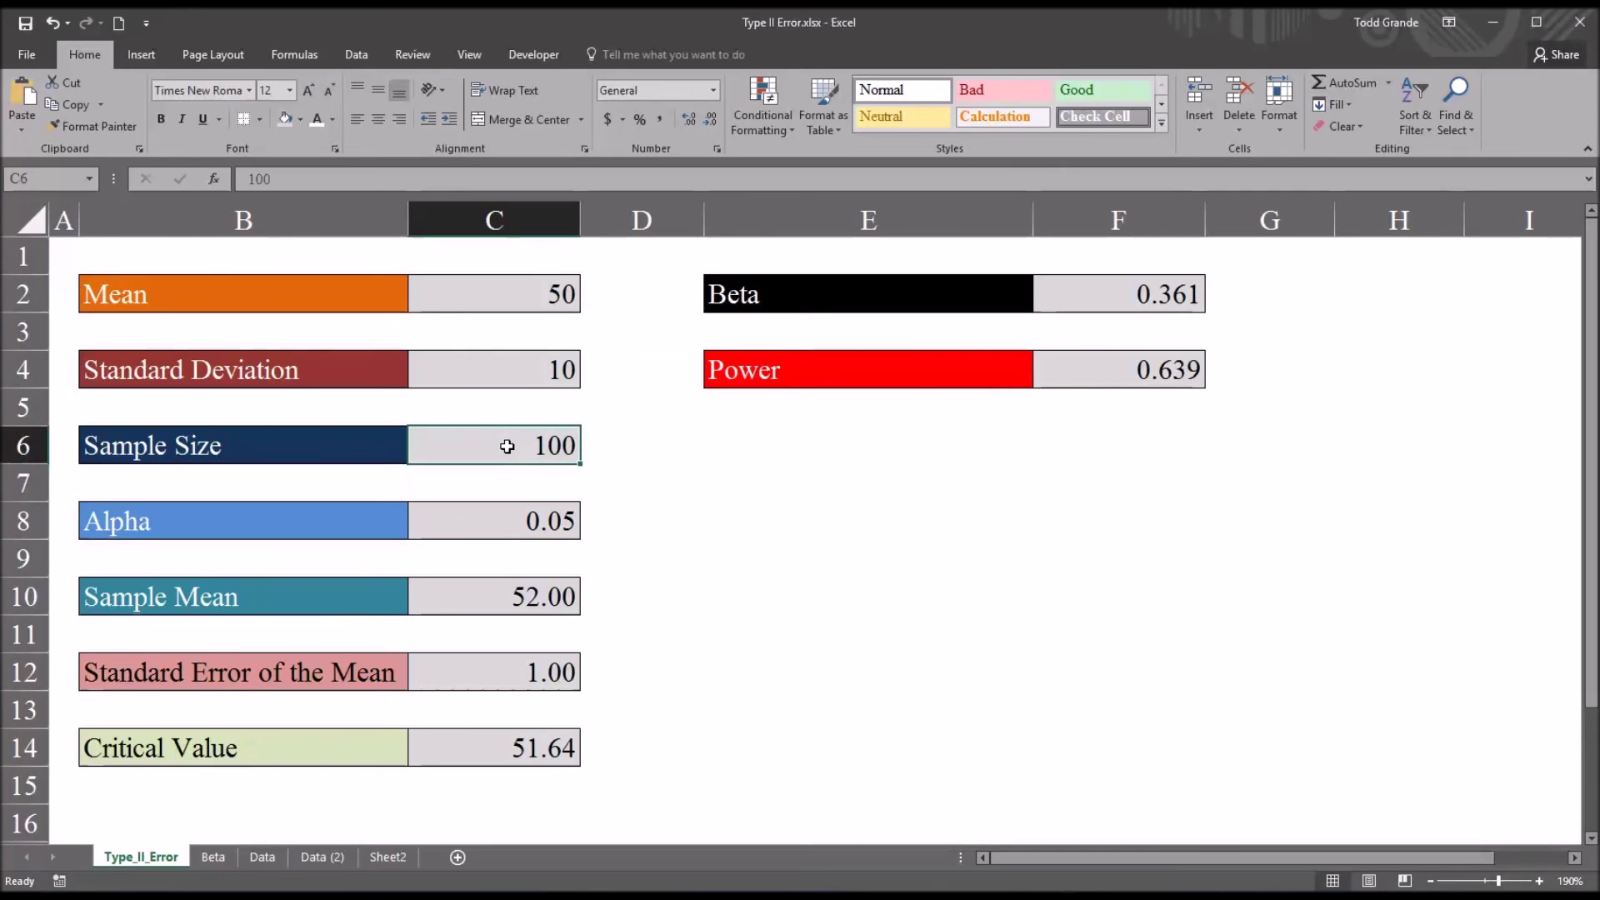
text(500)
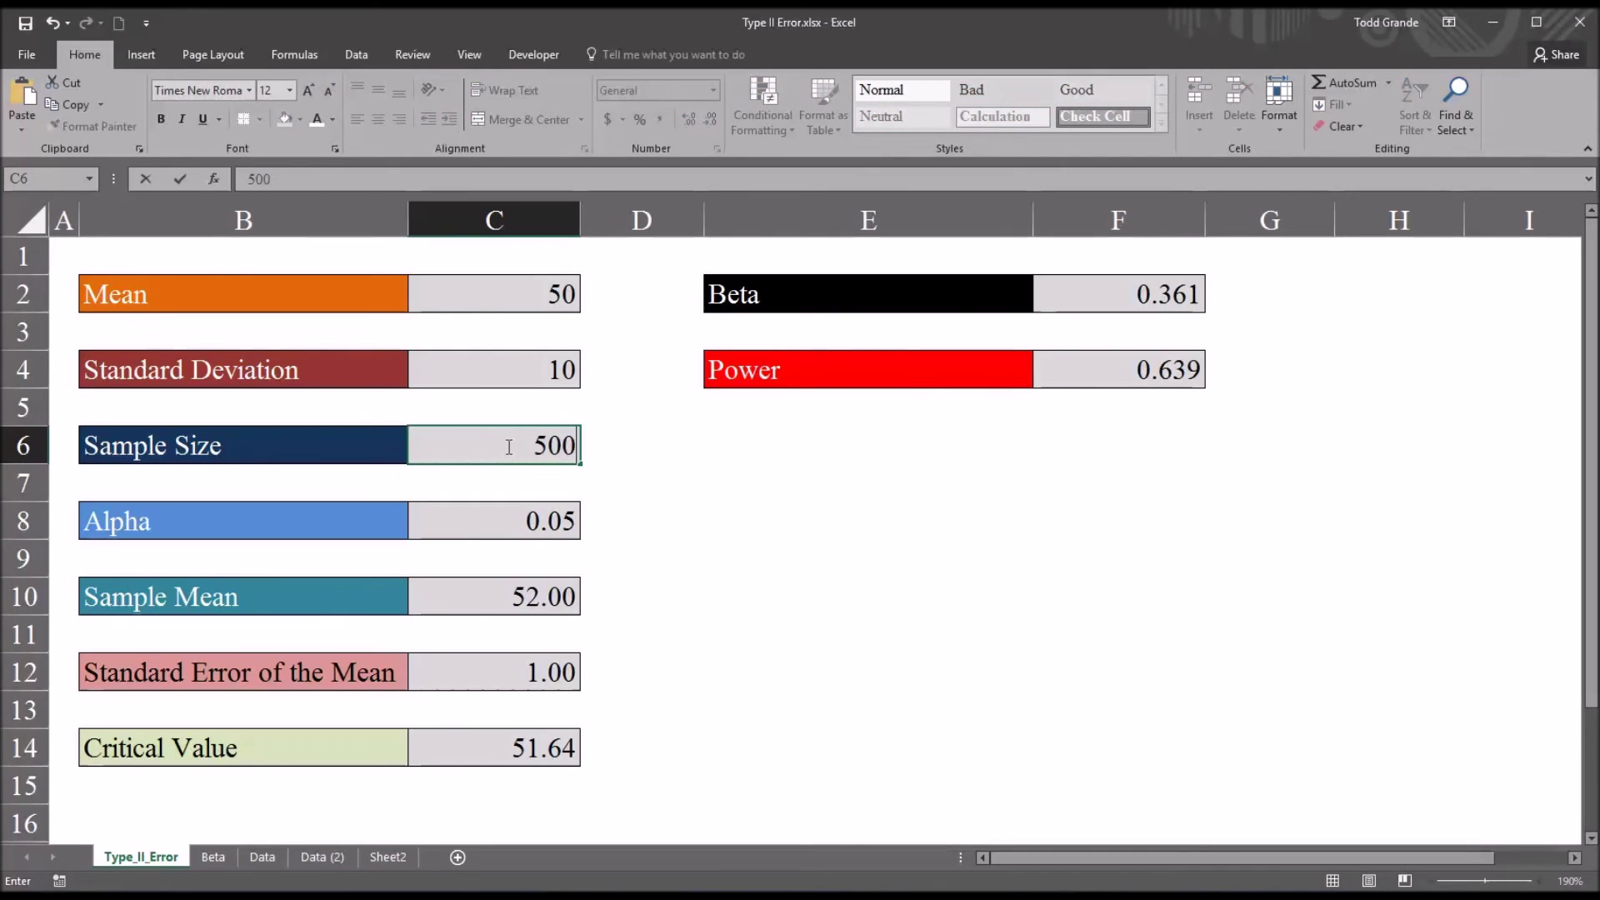
key(Return)
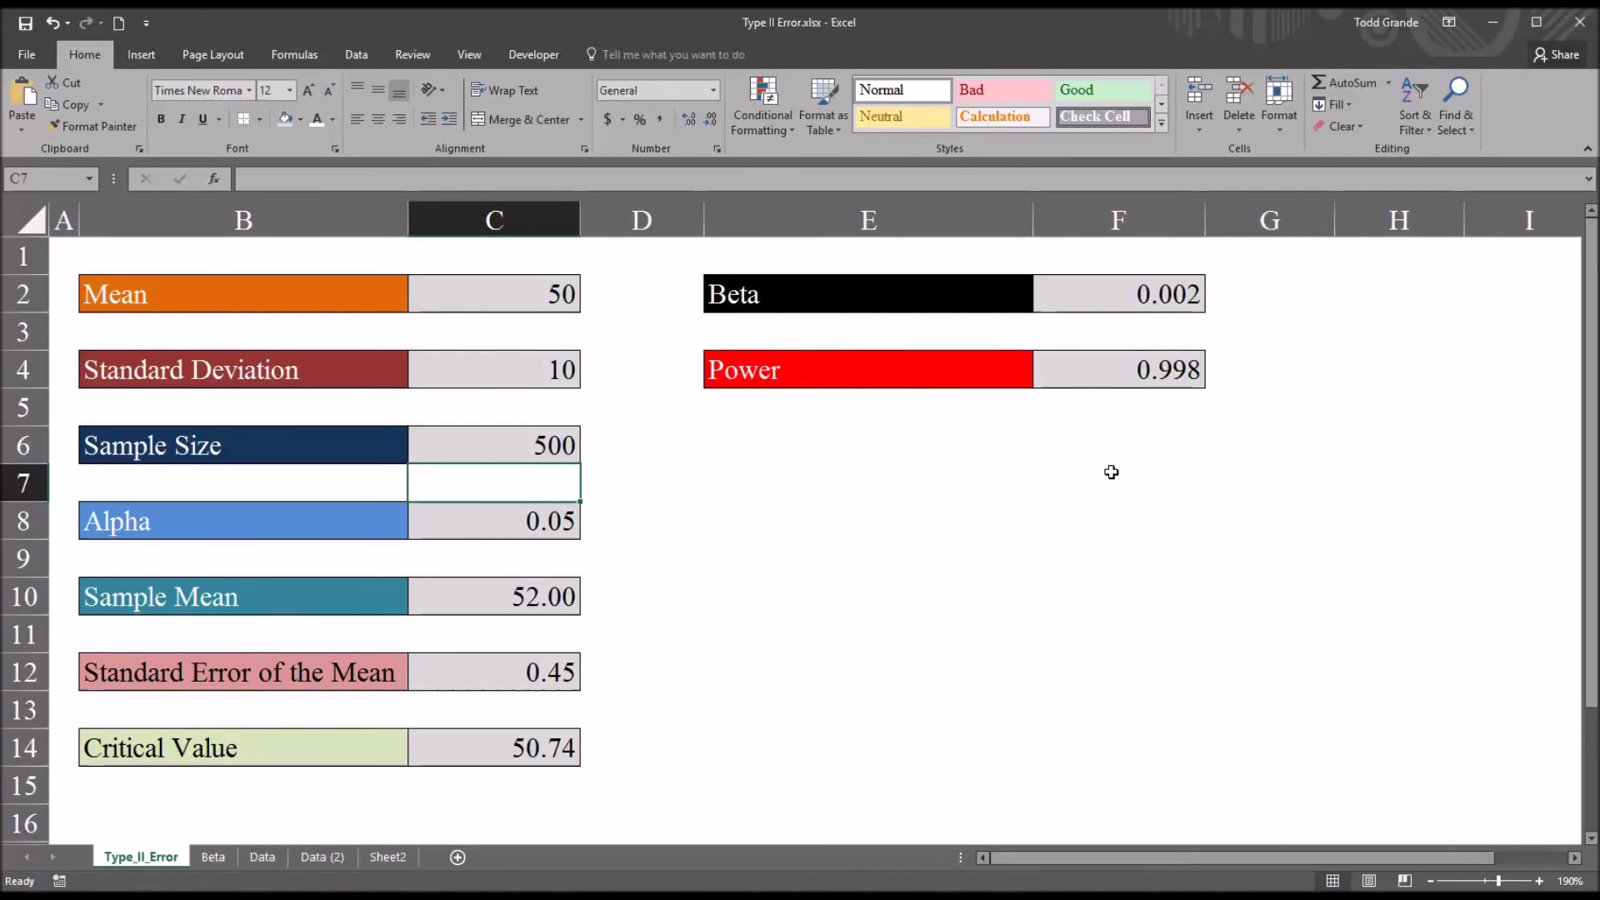
click(1113, 372)
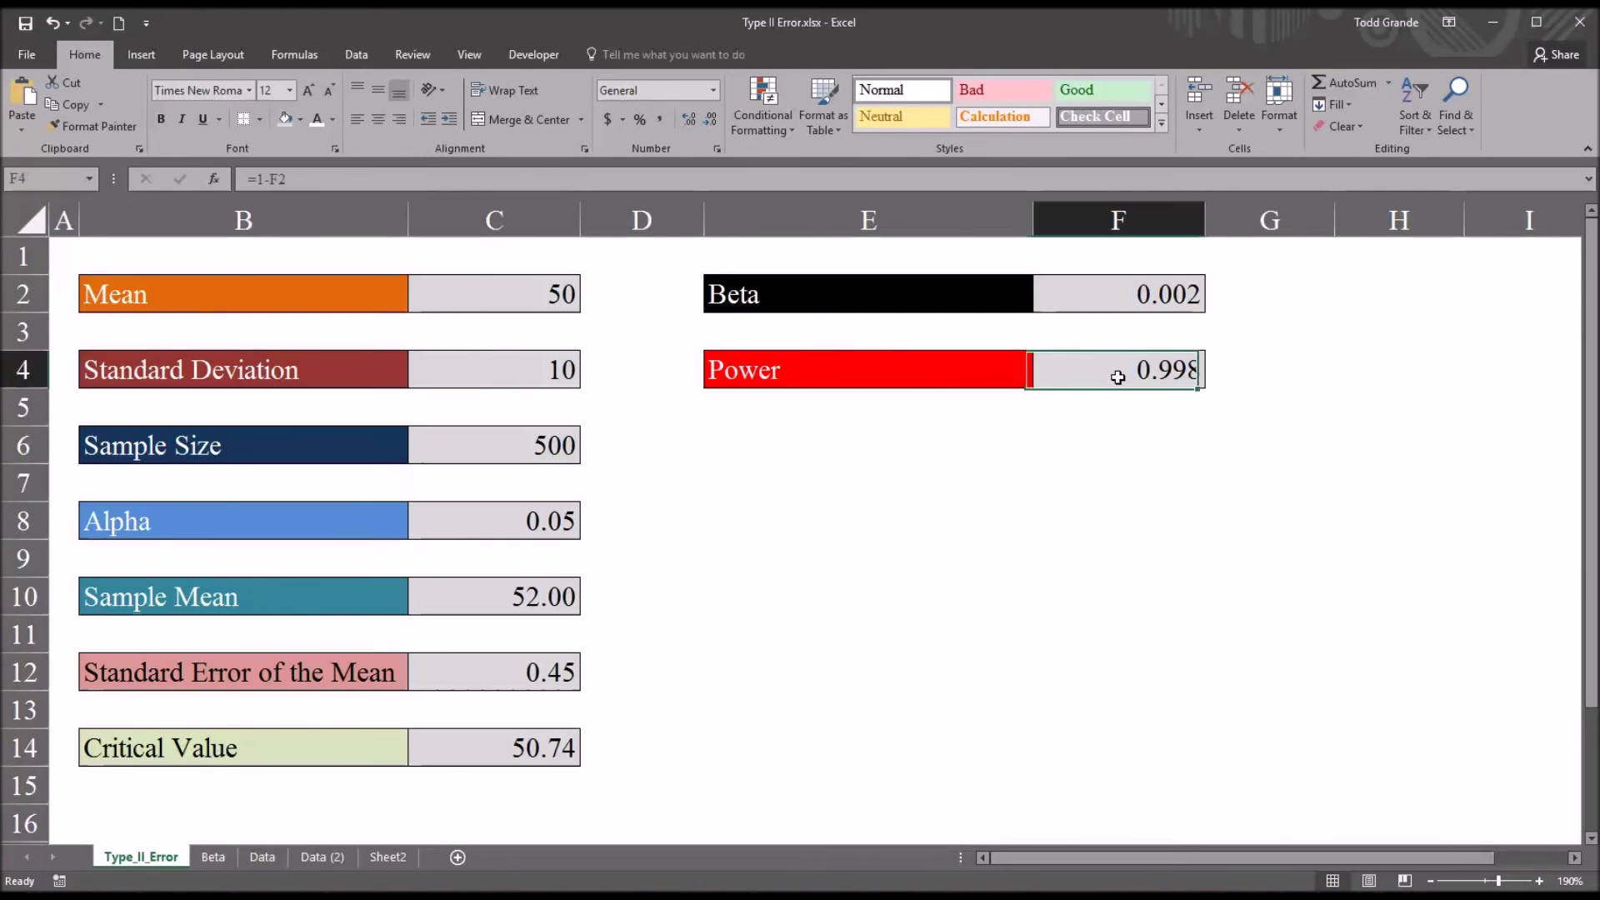
click(1100, 307)
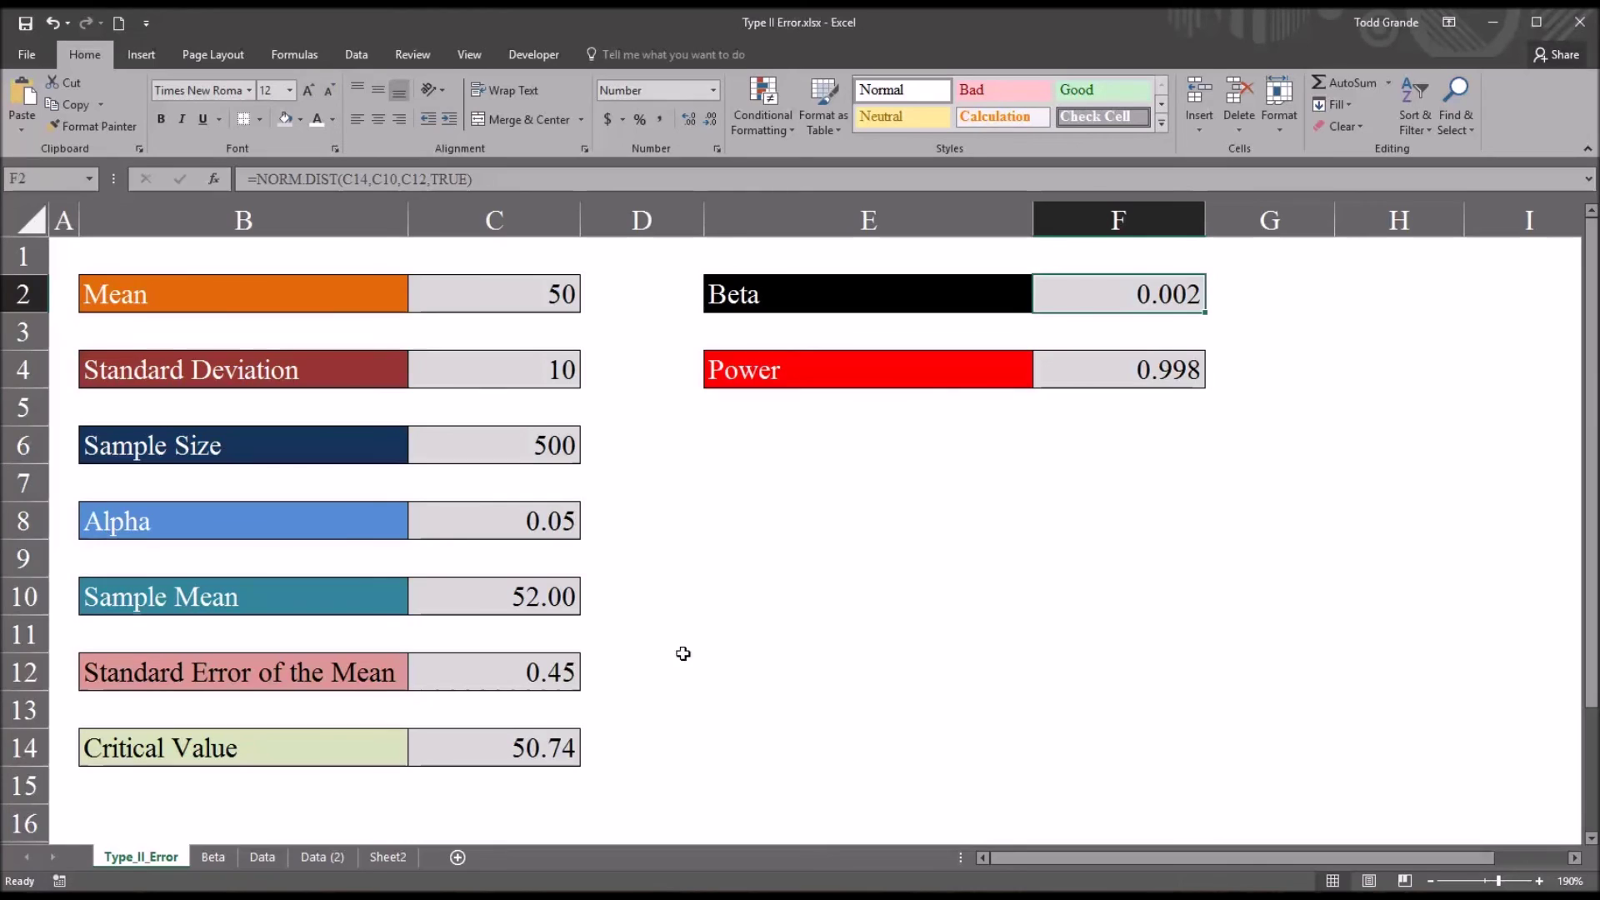
click(474, 450)
text(150)
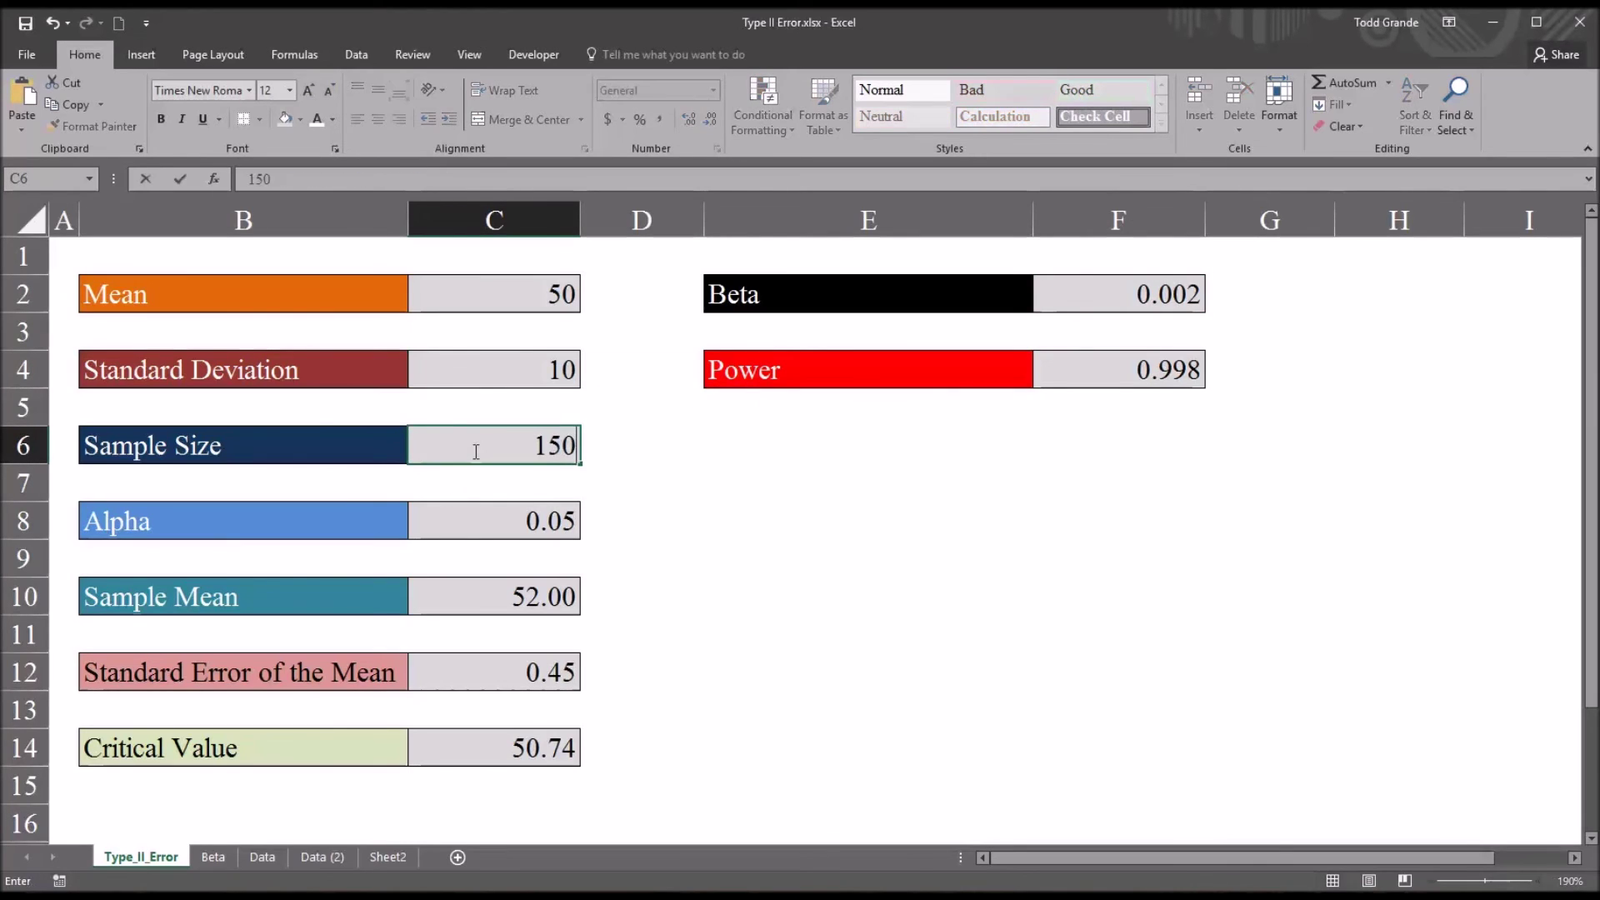
key(Return)
click(460, 525)
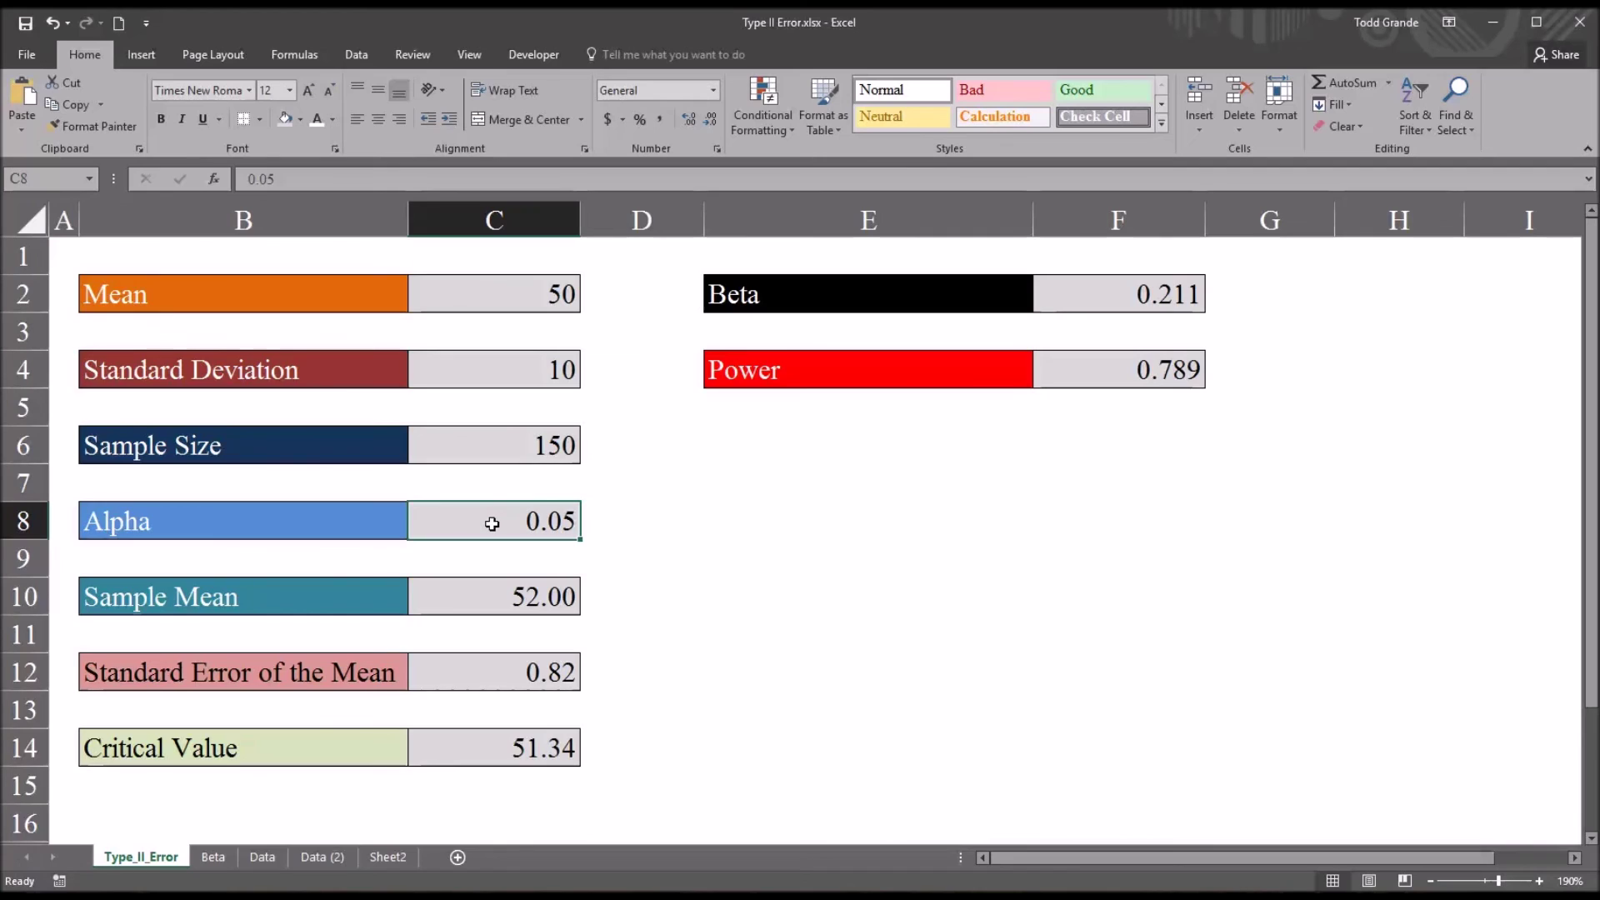
text(.1)
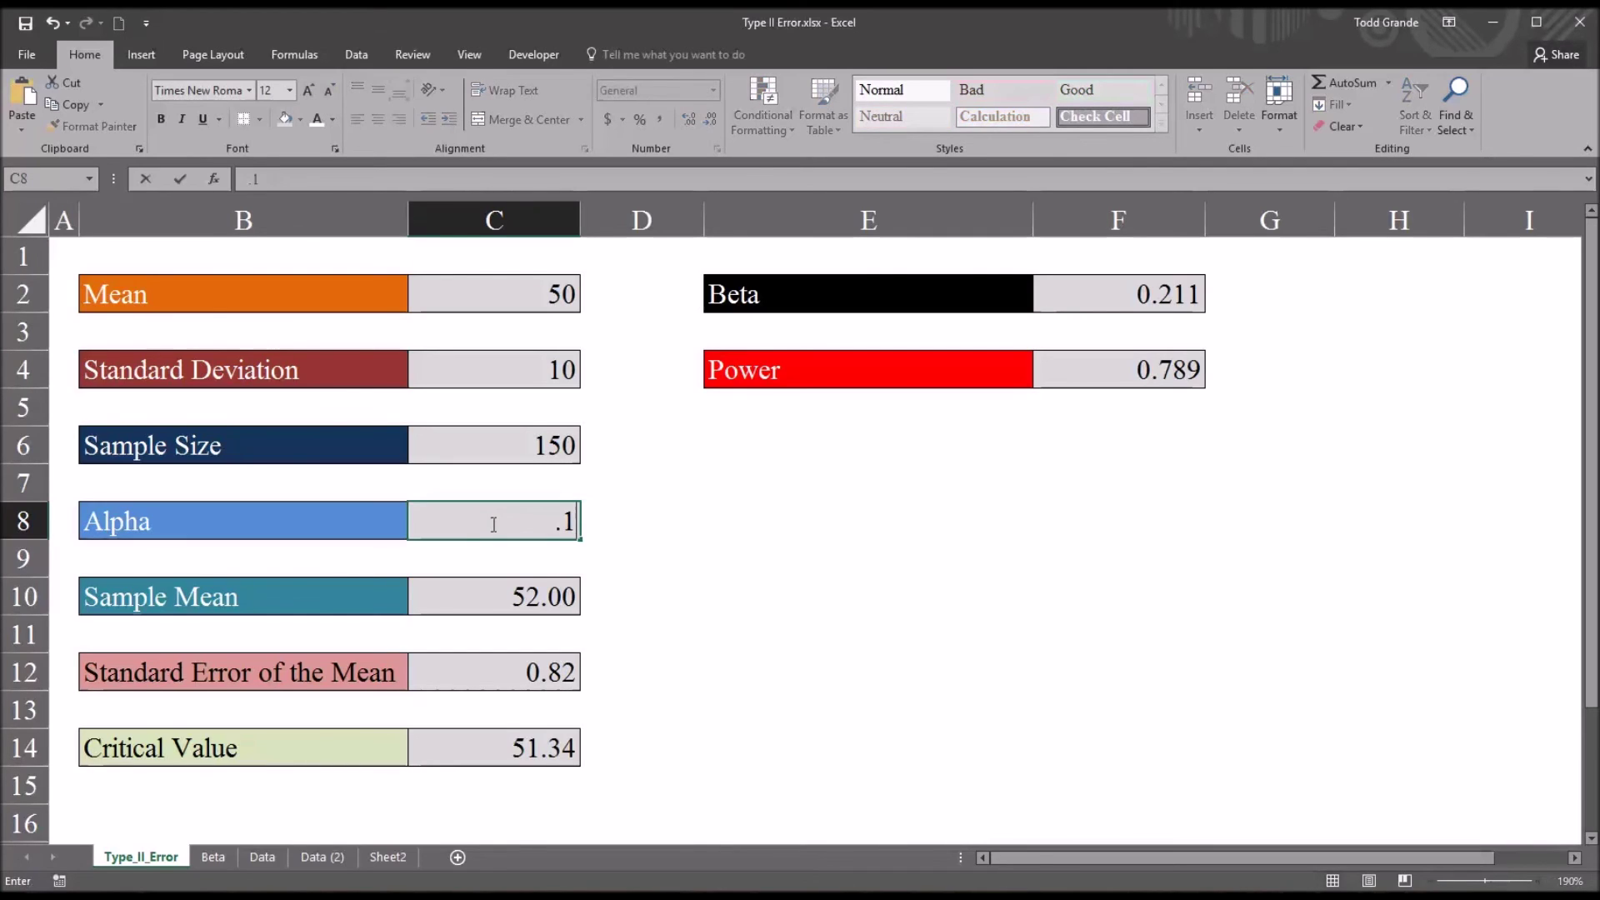
key(Return)
click(490, 518)
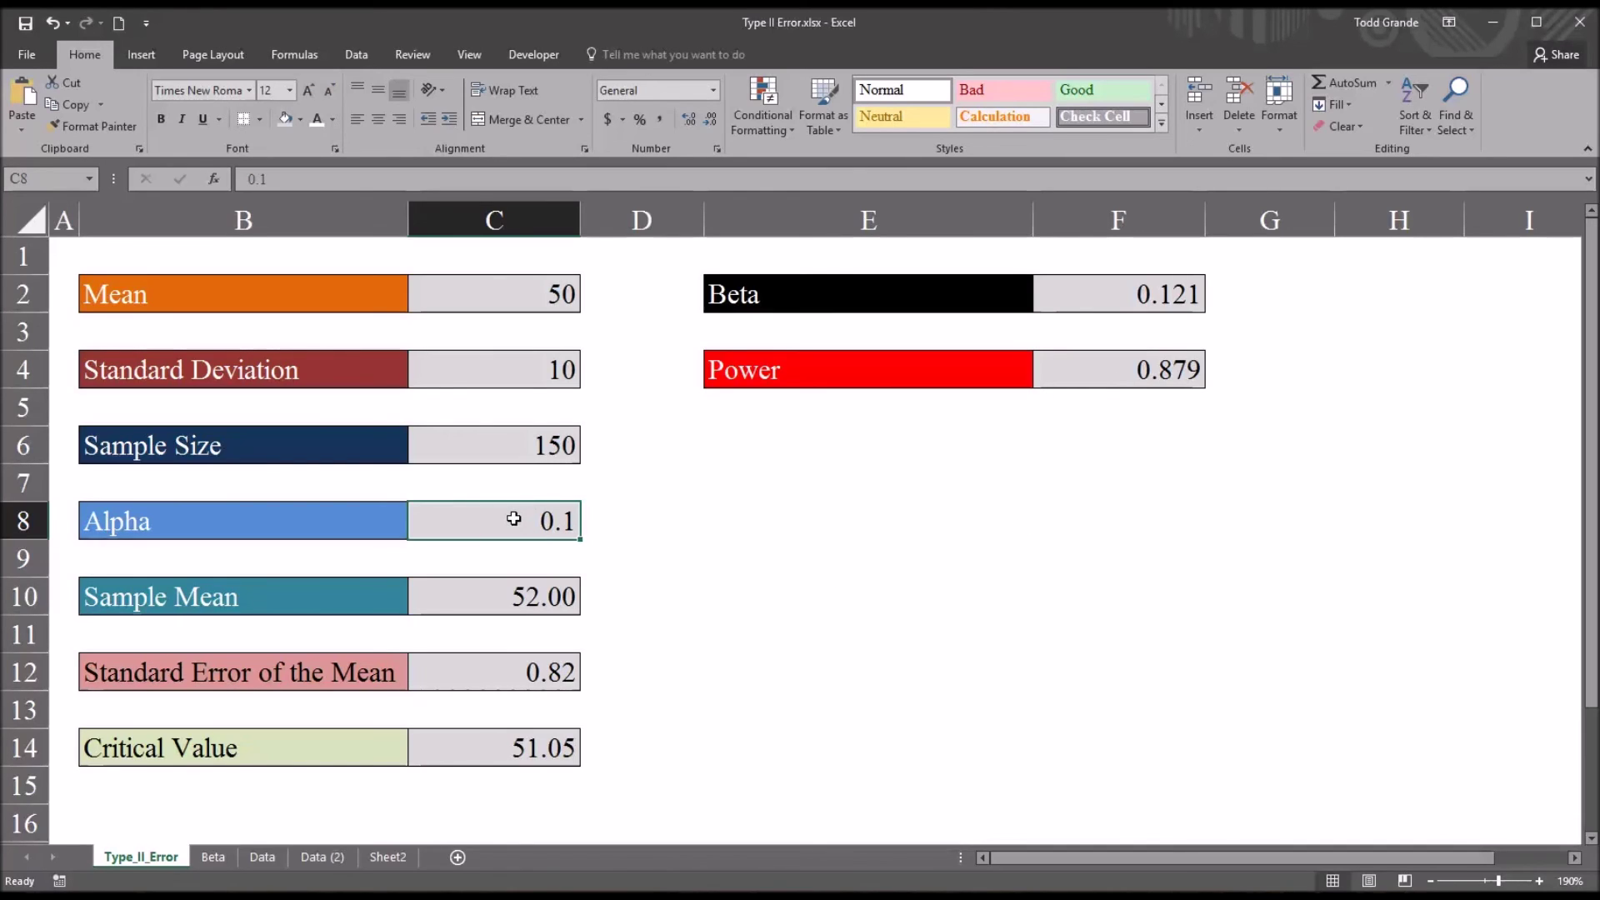
text(.04)
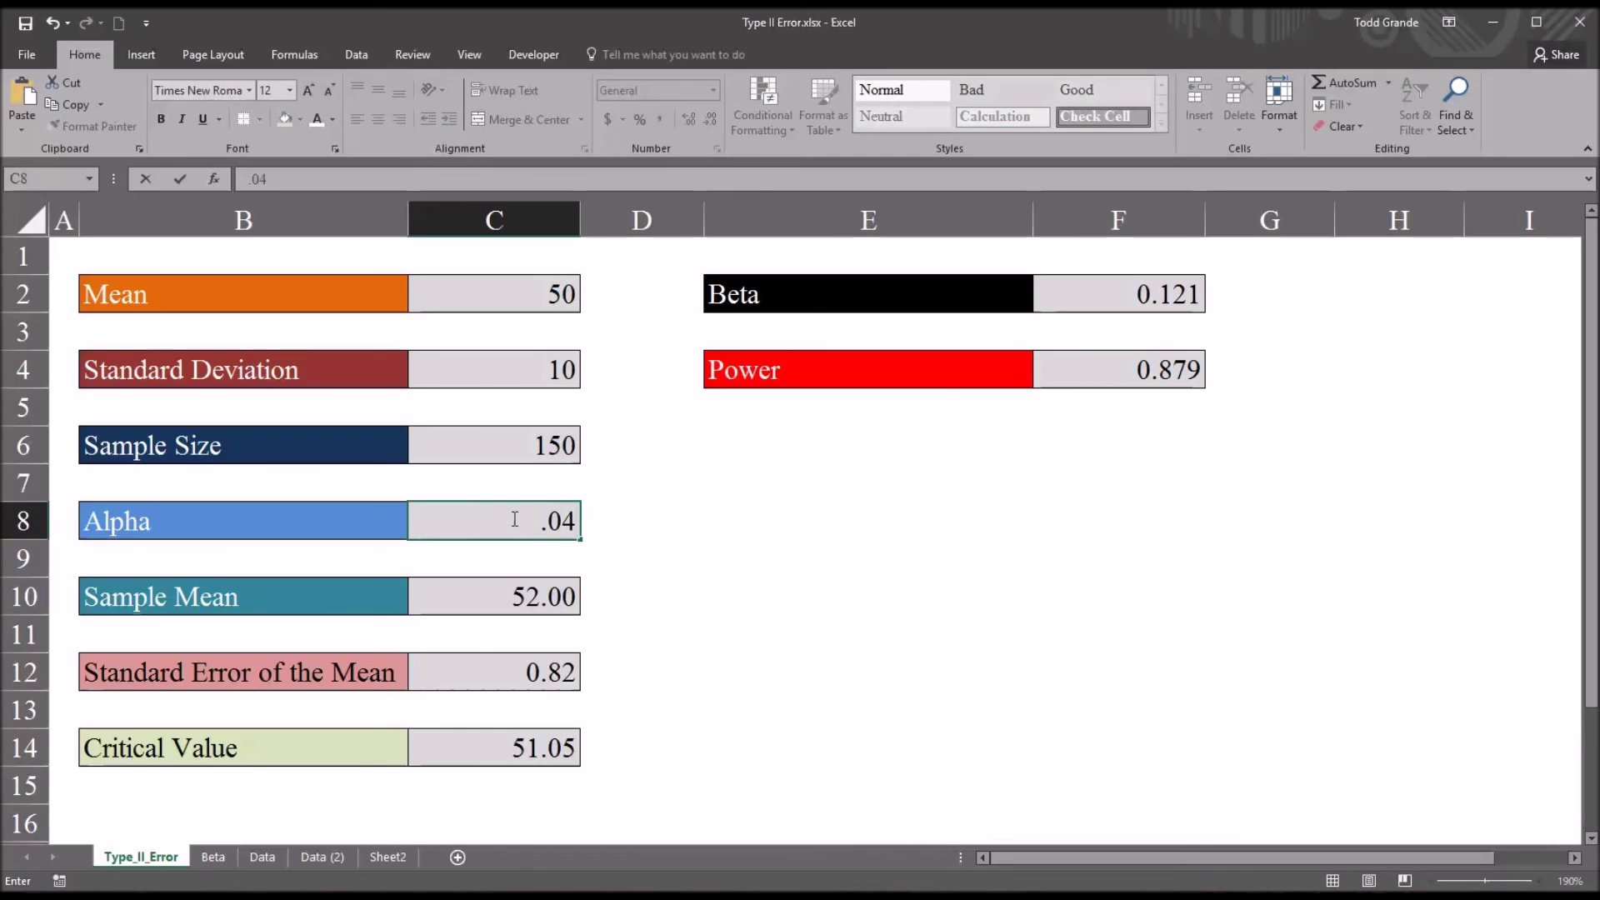
key(Return)
click(510, 528)
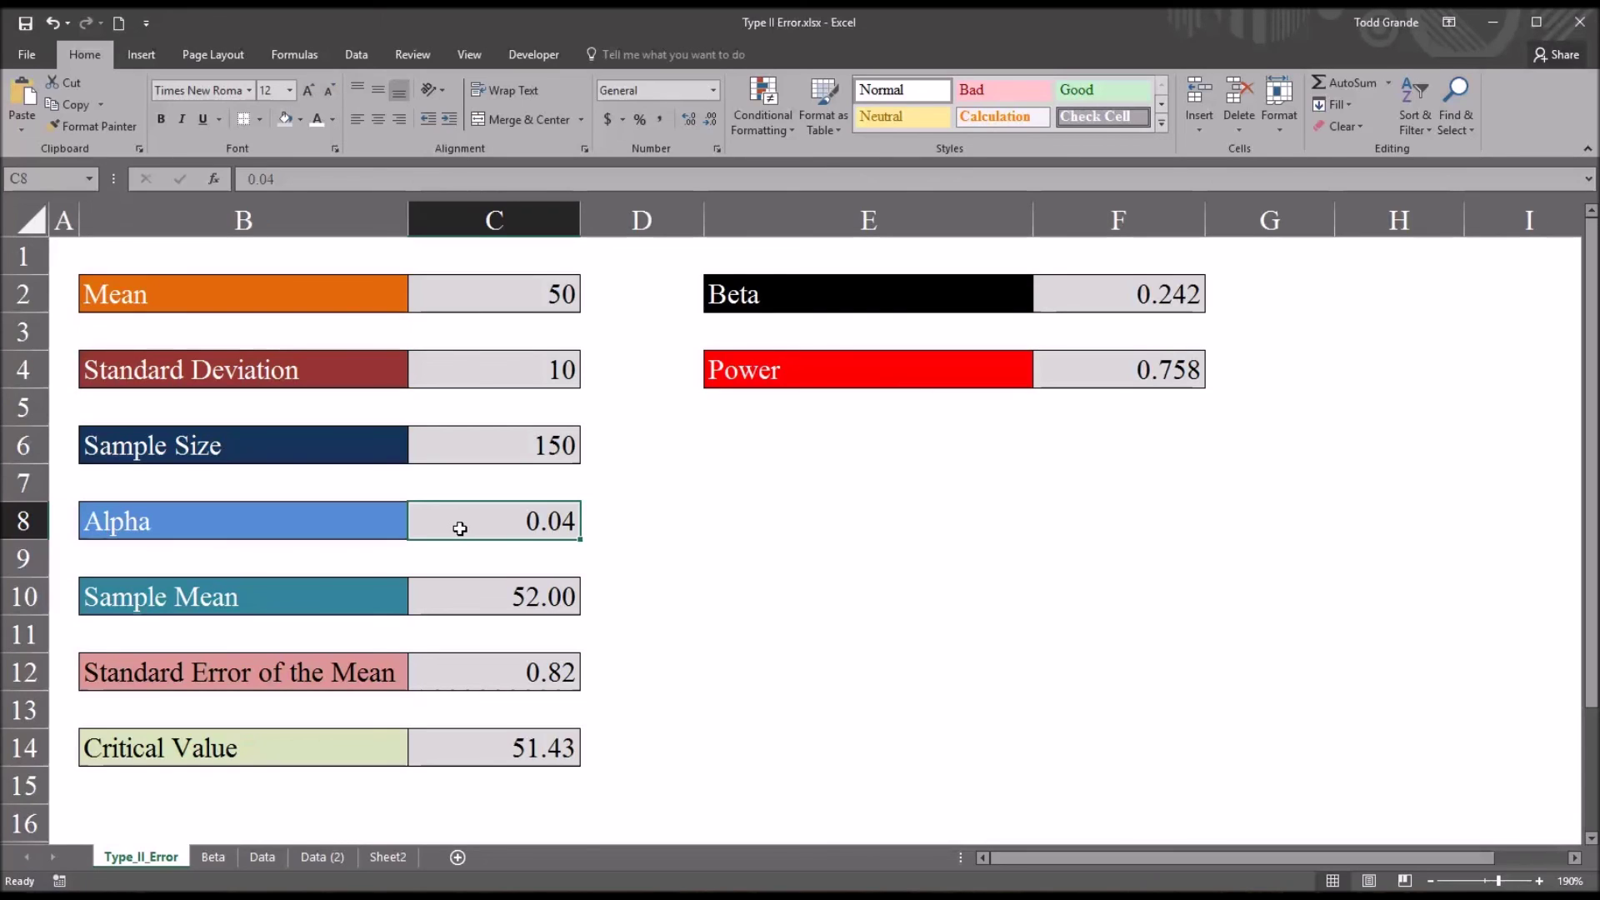
text(.05)
key(Return)
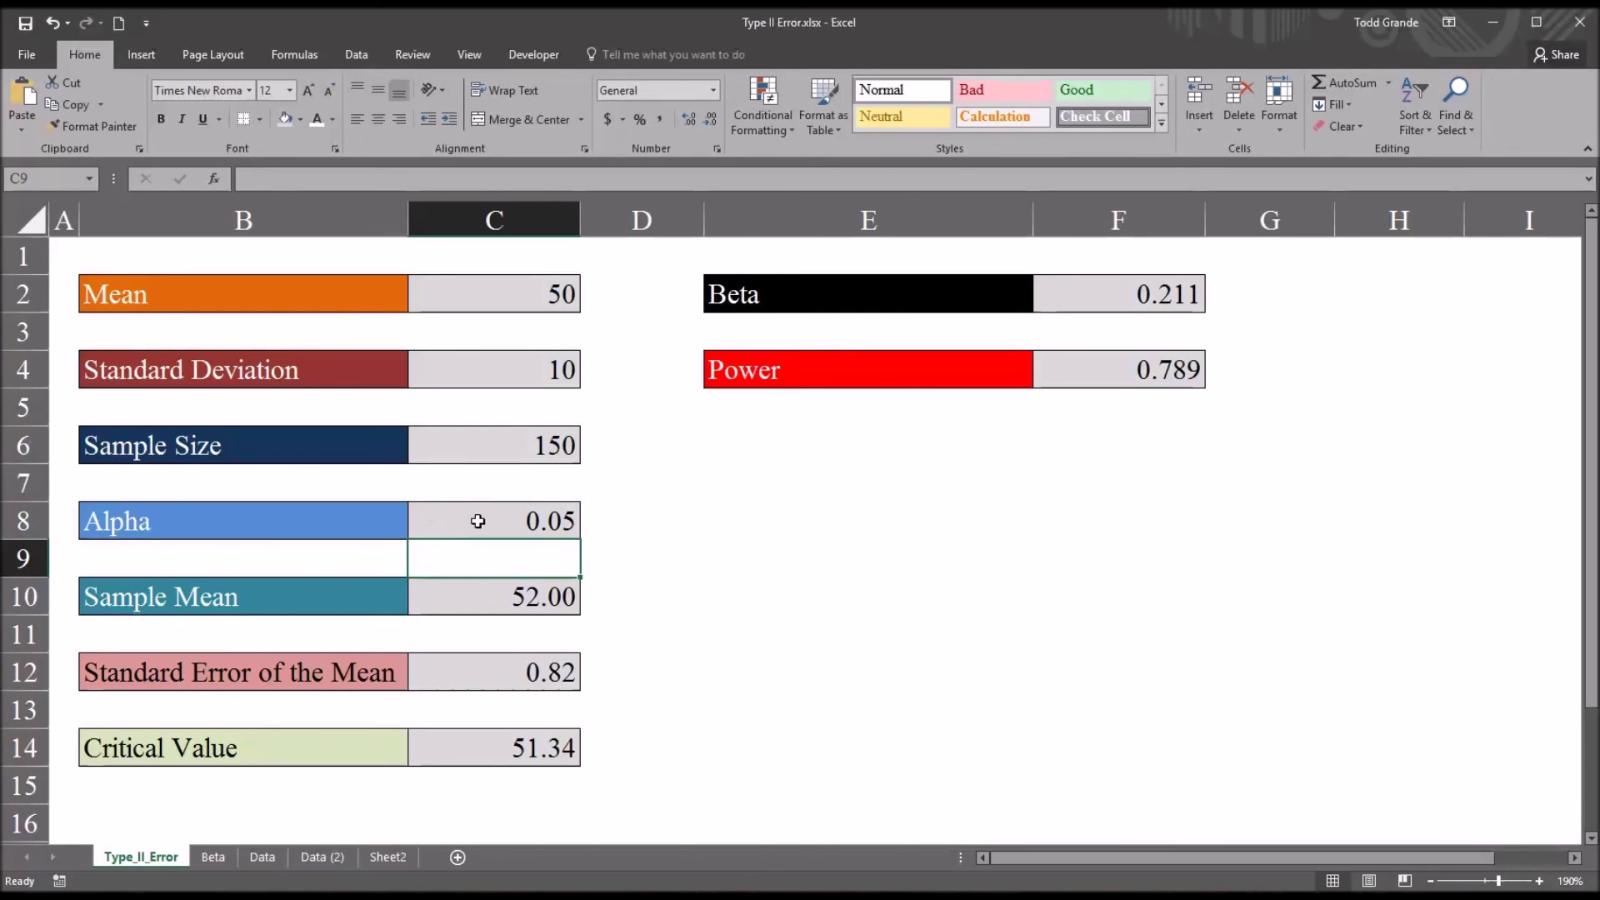
click(479, 522)
Try a sample mean of 51.5 and check the resulting Beta and Power.
click(481, 607)
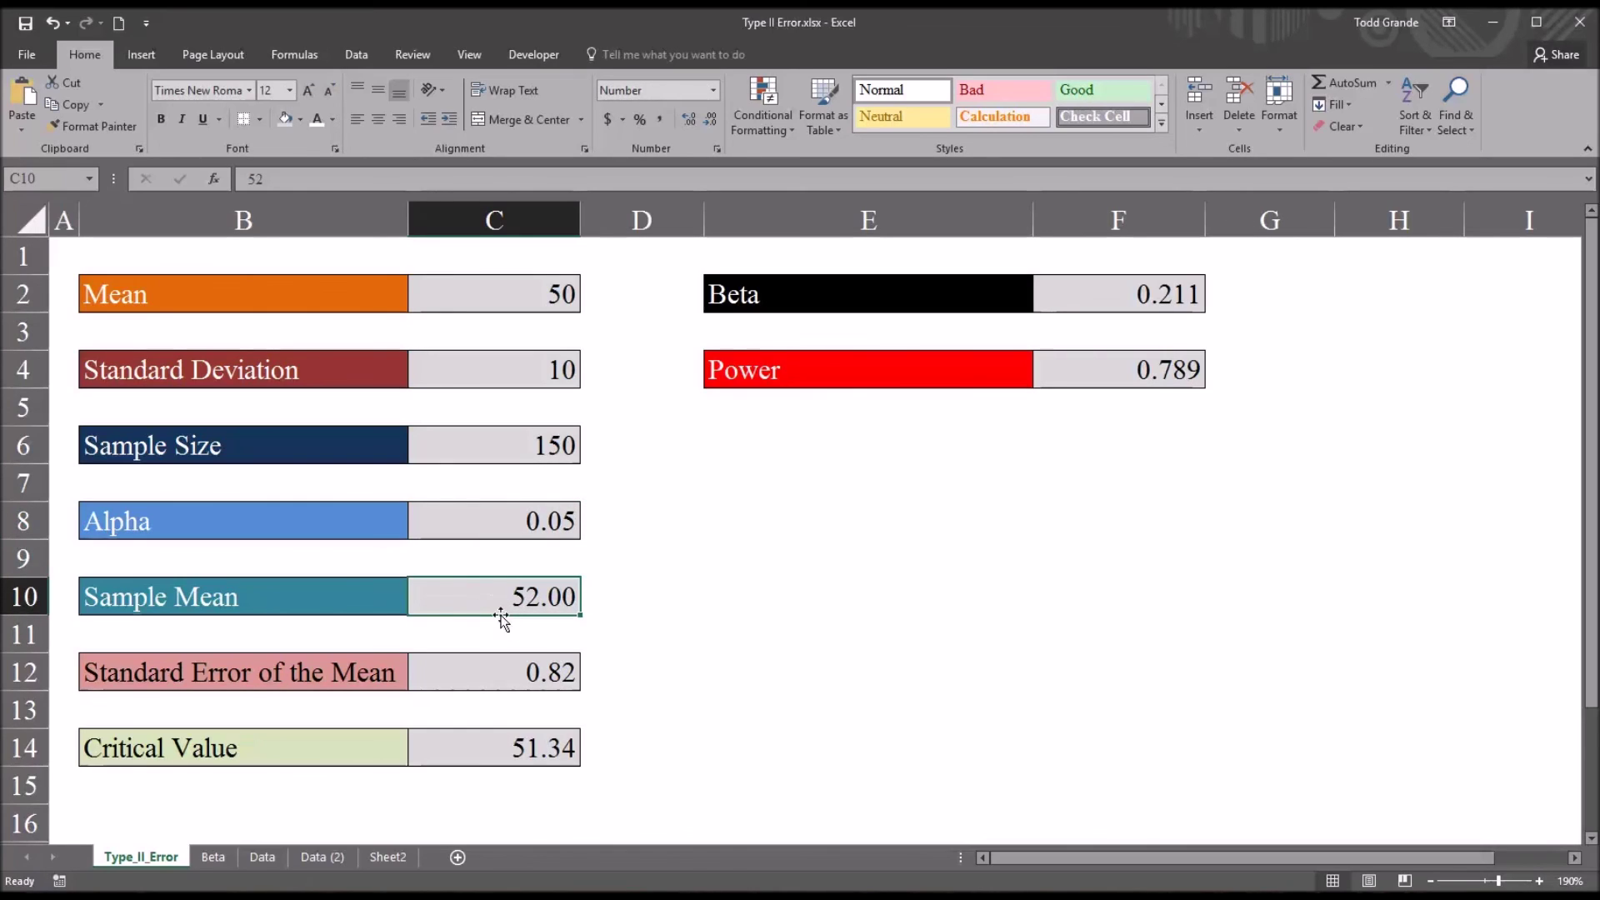
text(51.5)
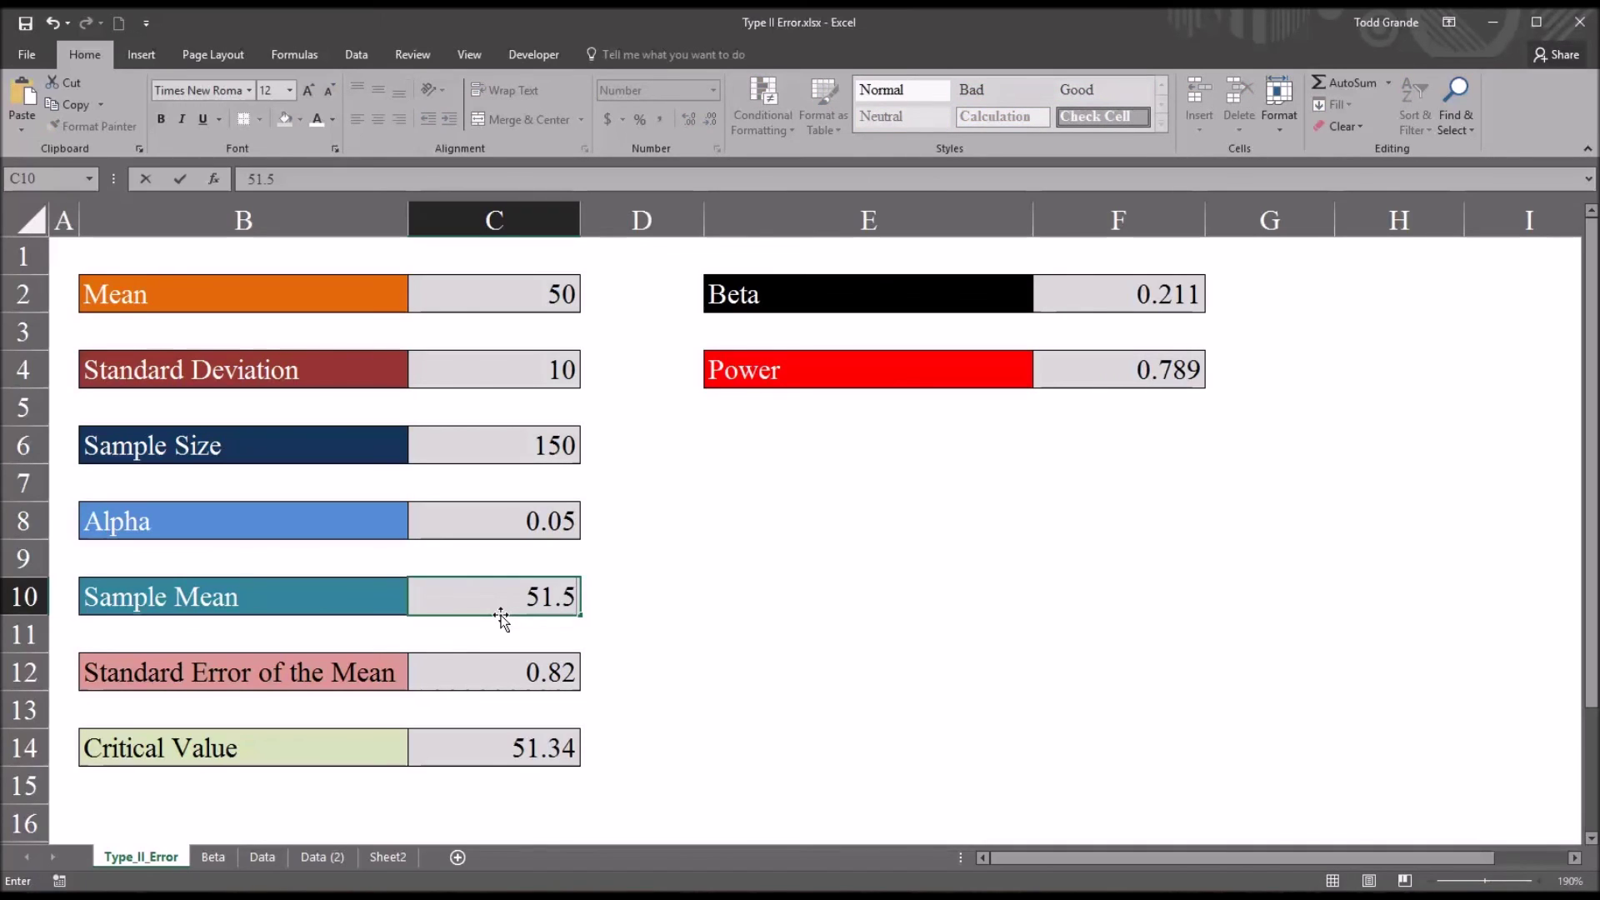
key(Return)
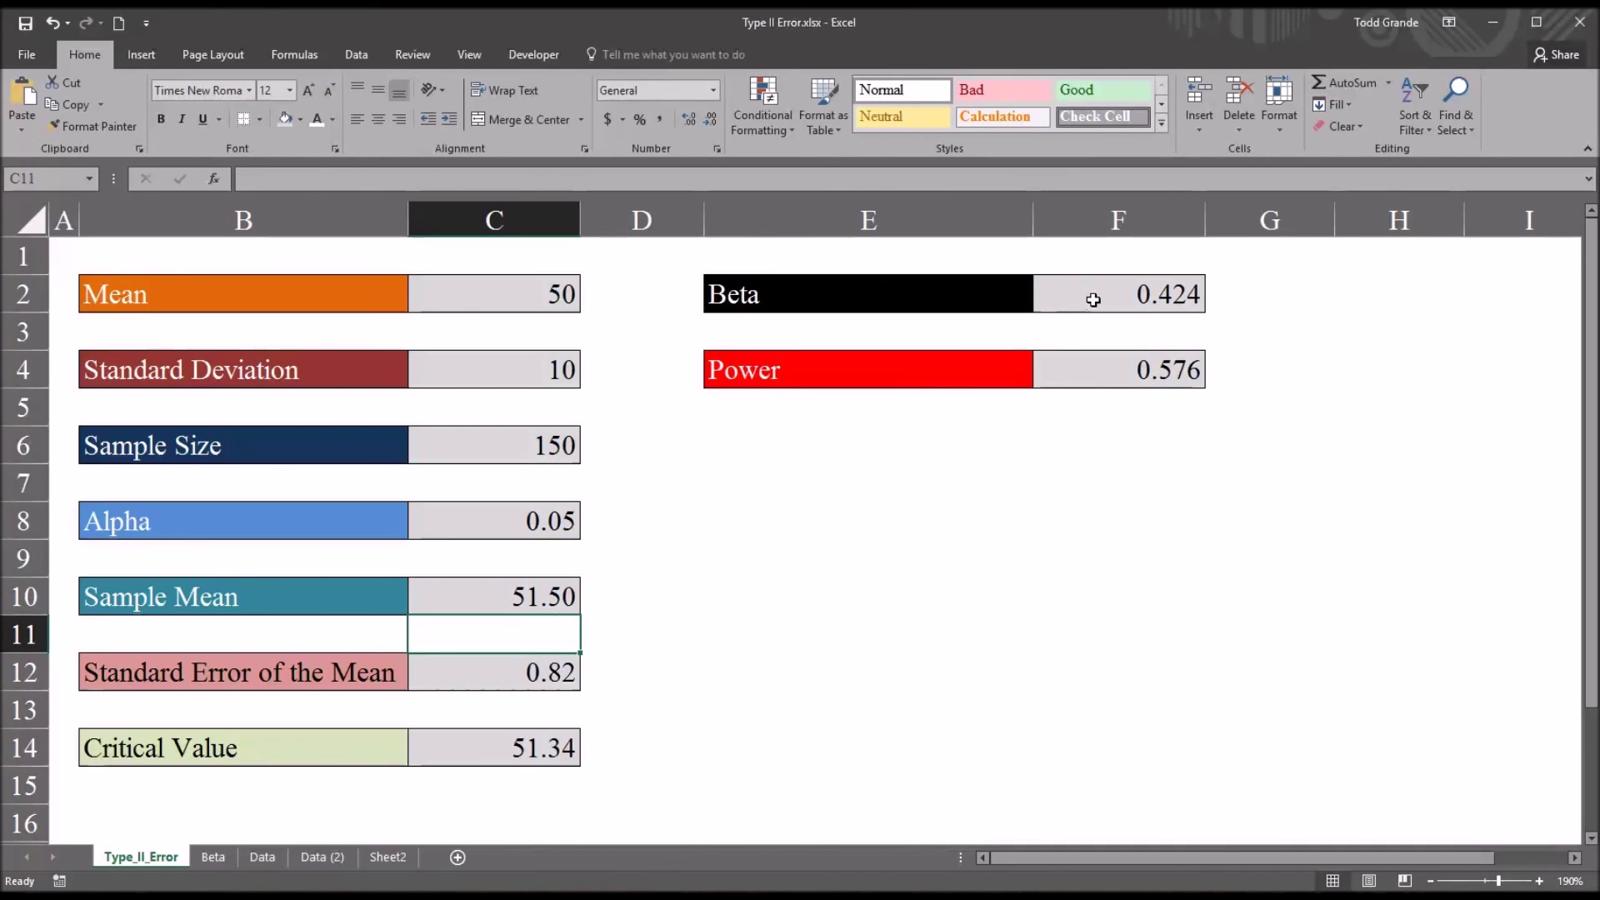
click(1093, 299)
click(1091, 370)
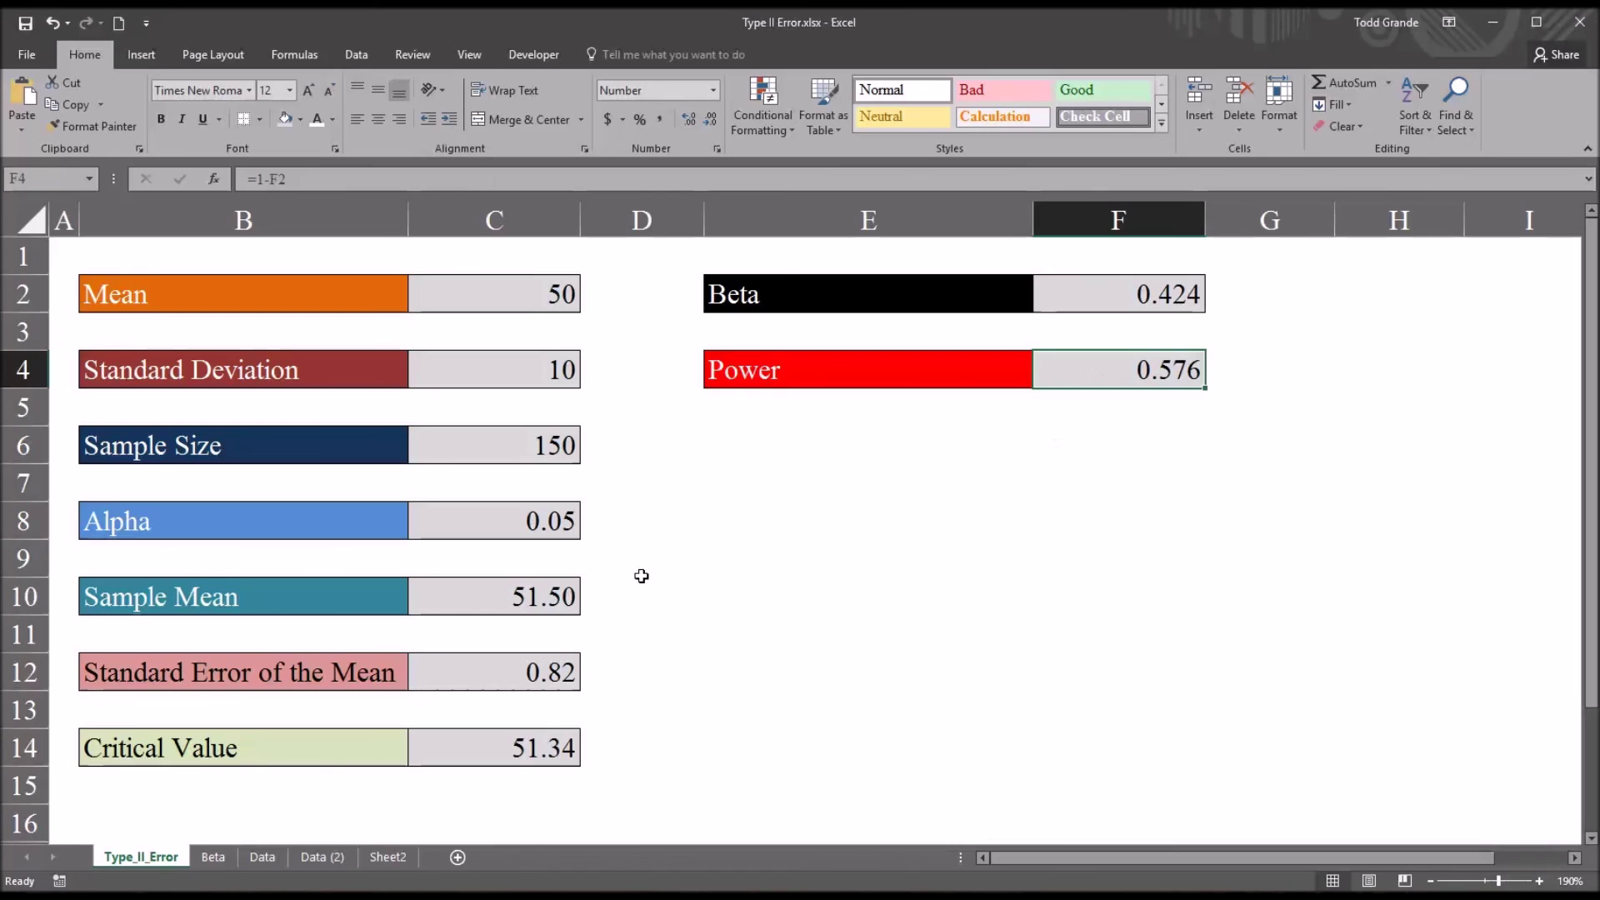
Set the sample mean to 53, dropping Beta to 0.021 and raising Power to 0.979.
click(533, 601)
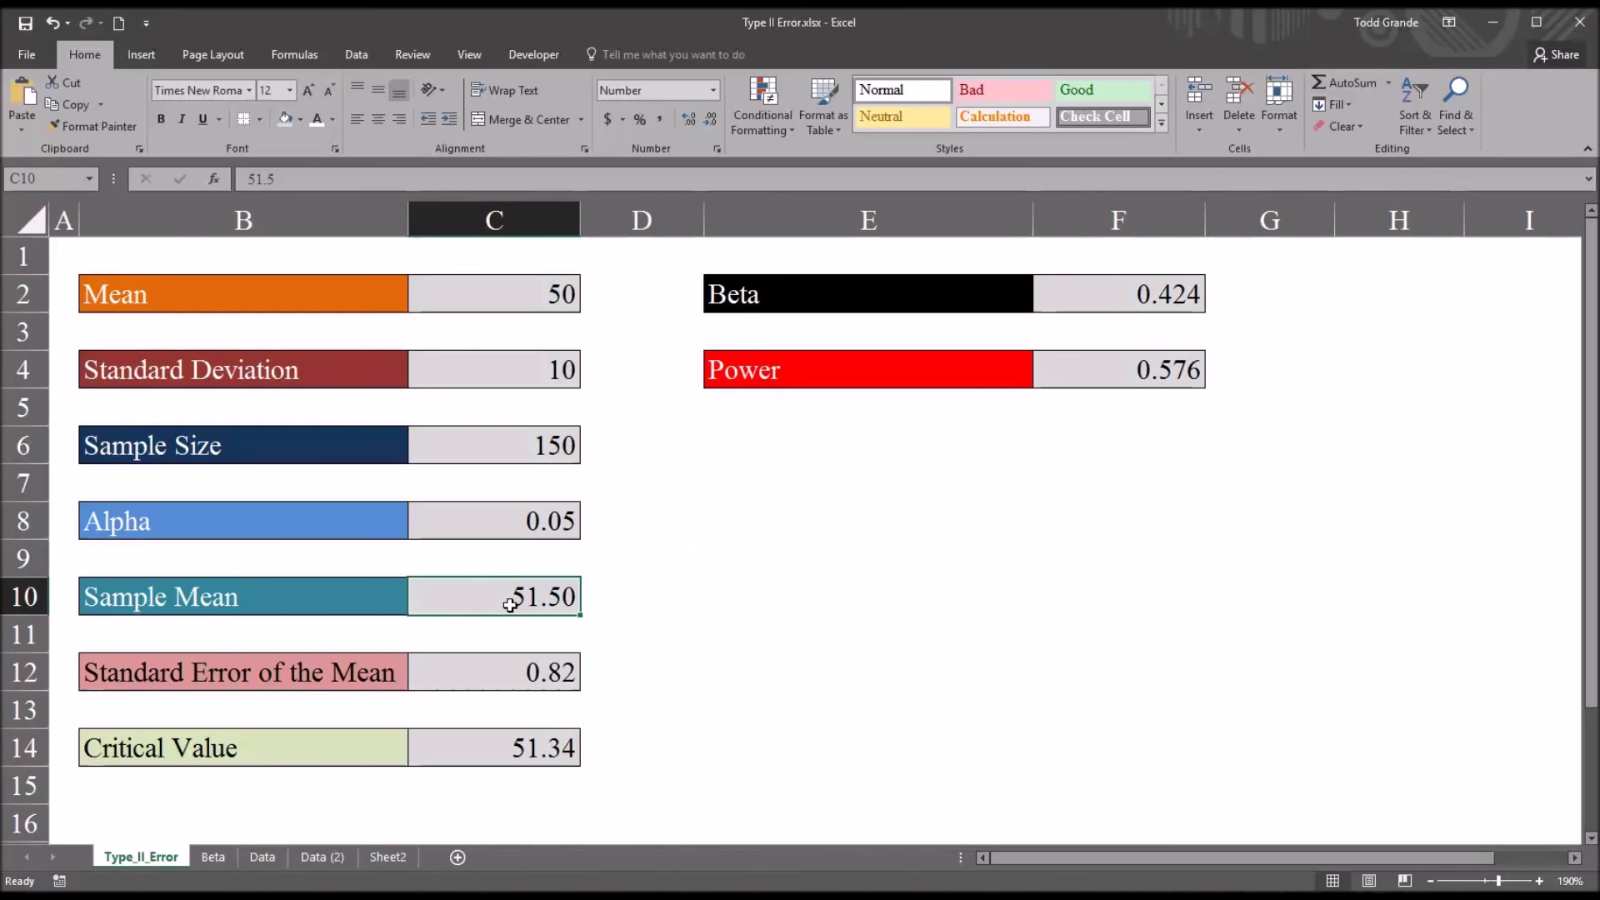
text(53)
key(Return)
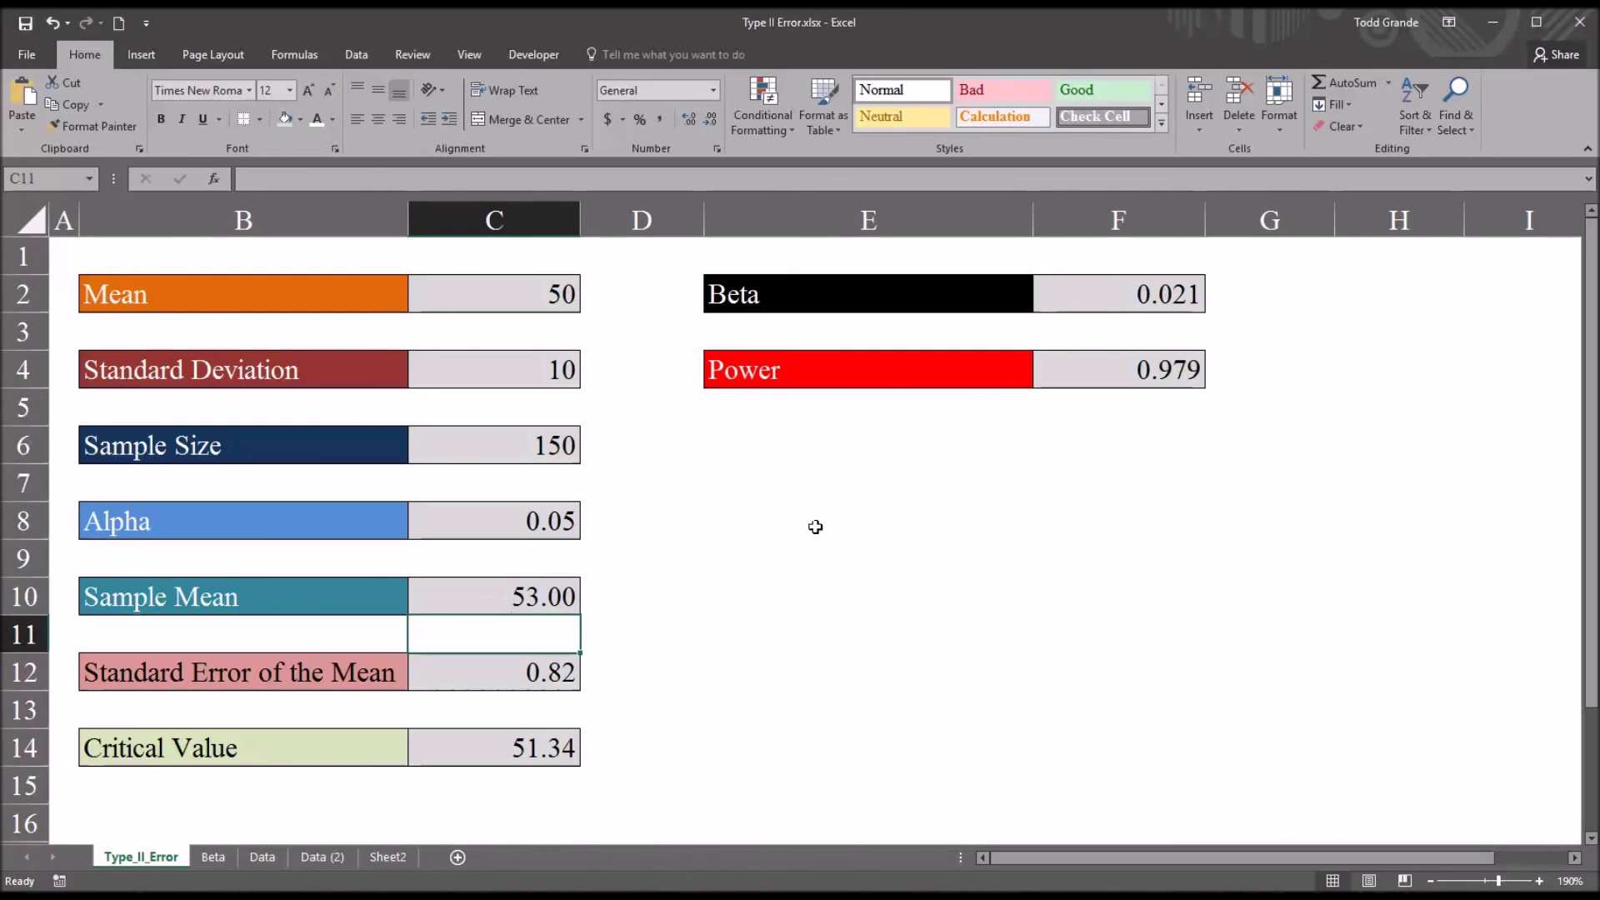
click(1122, 306)
click(1111, 364)
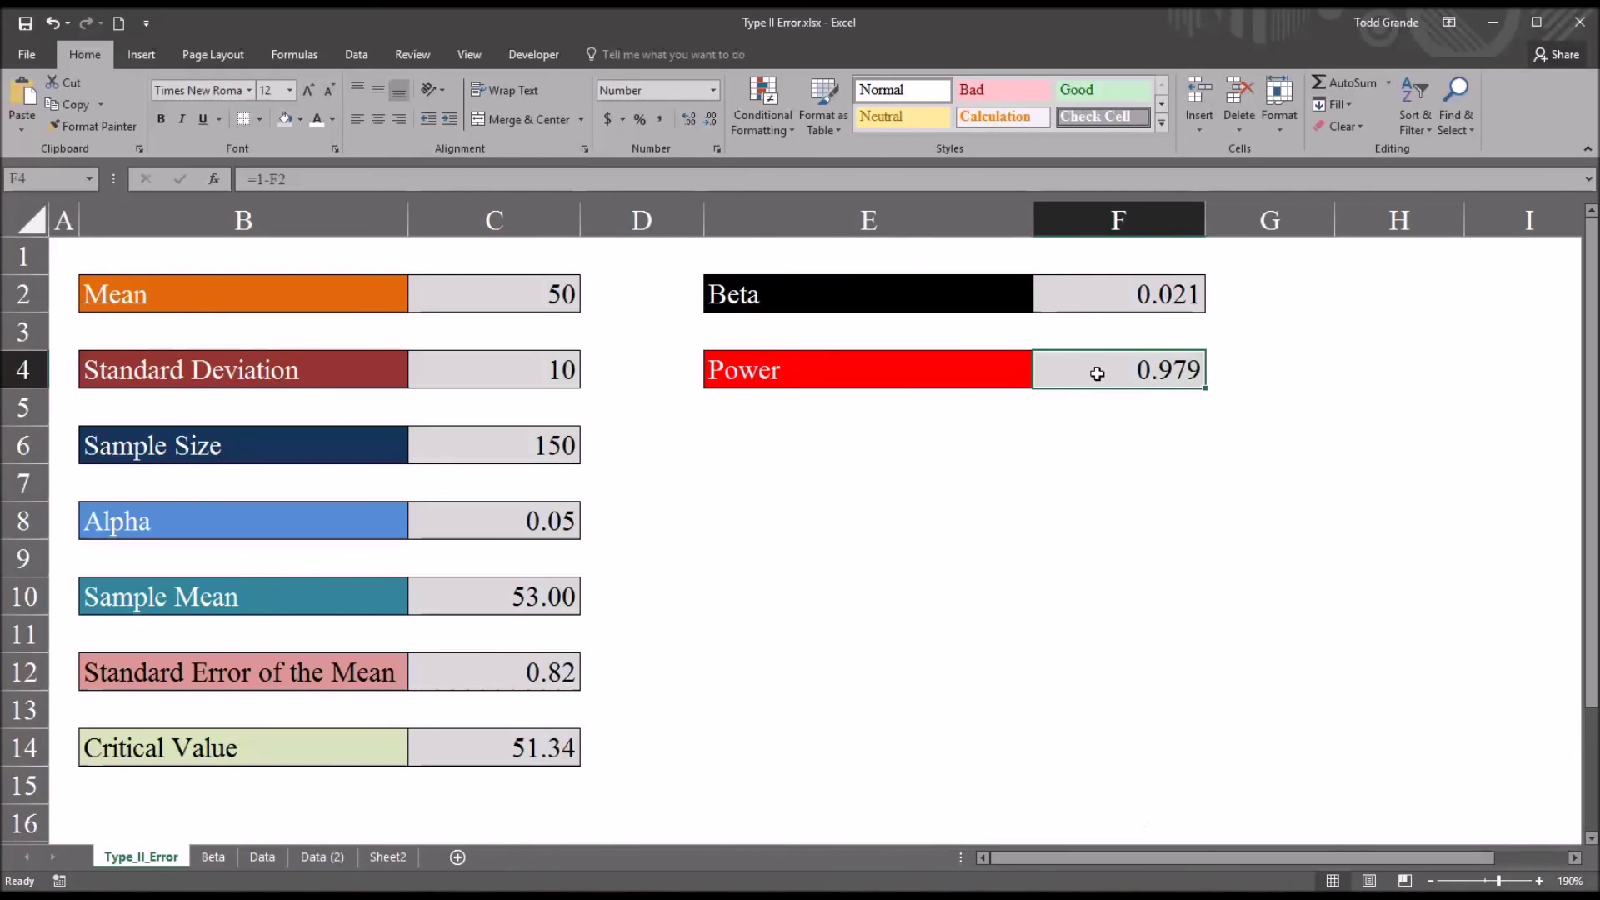
Review the Beta formula, the sample size, alpha and sample mean inputs, and Power.
click(1070, 295)
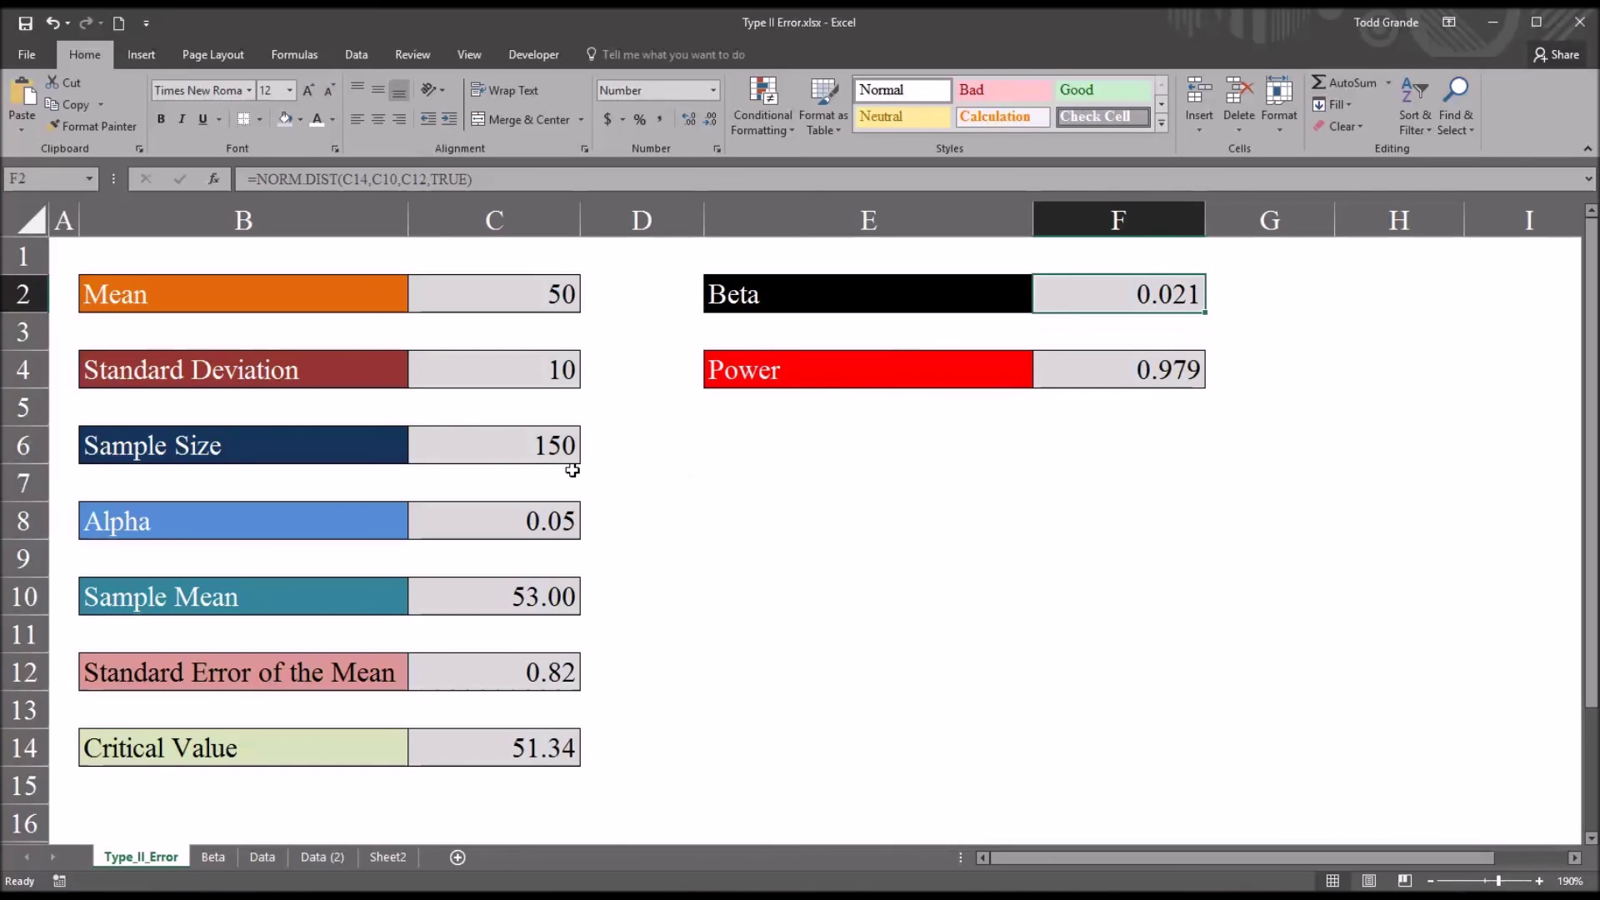
click(492, 447)
click(488, 521)
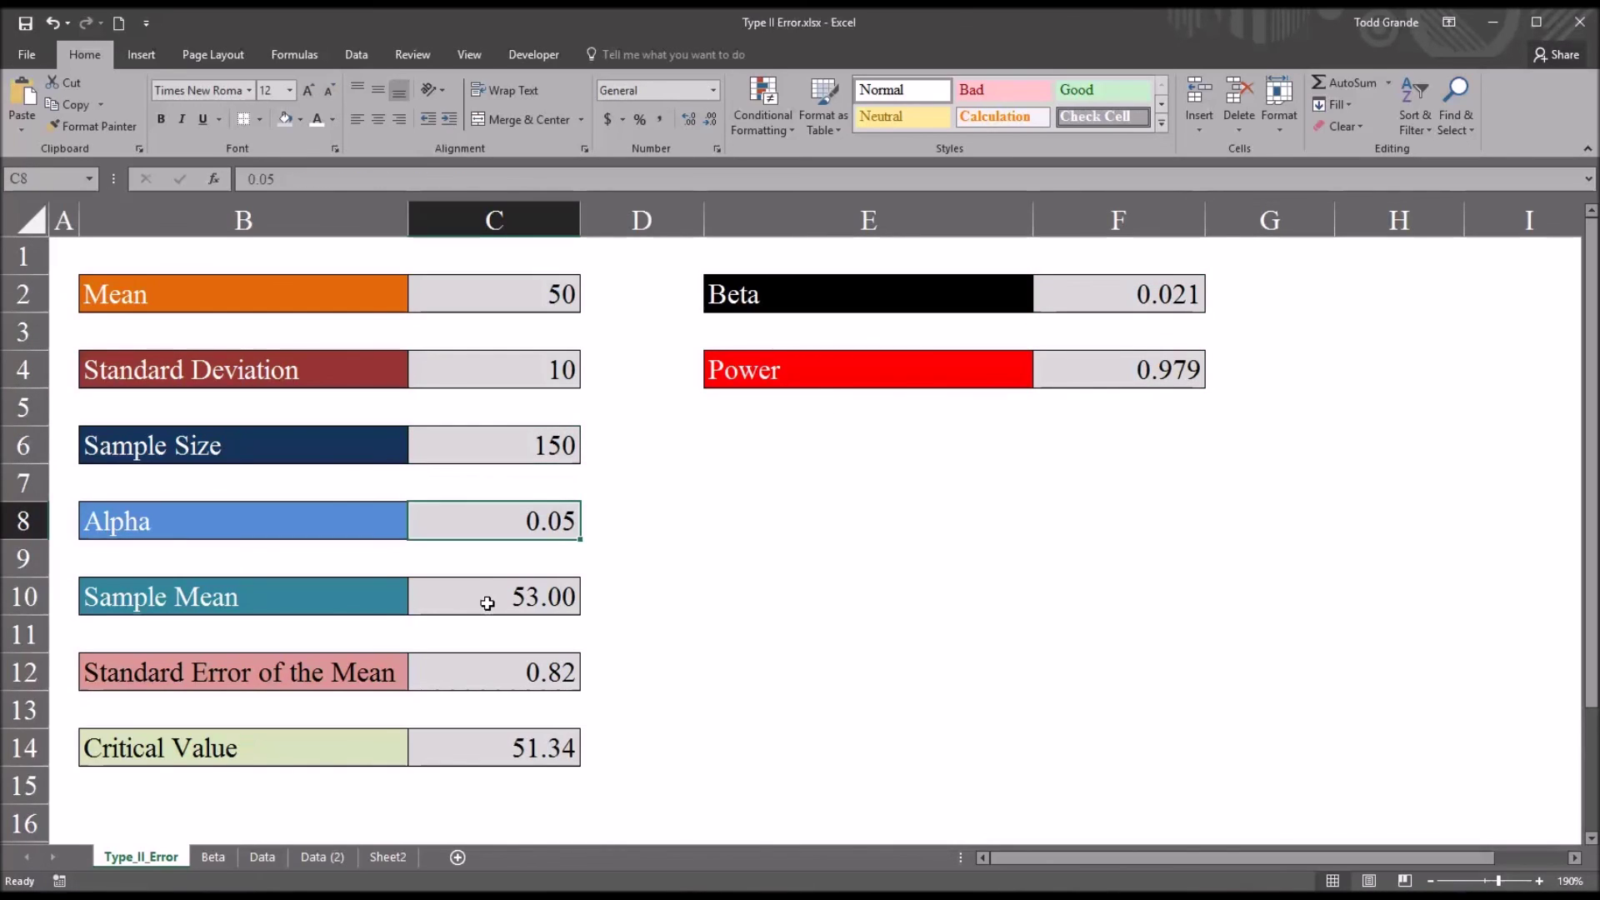
click(488, 603)
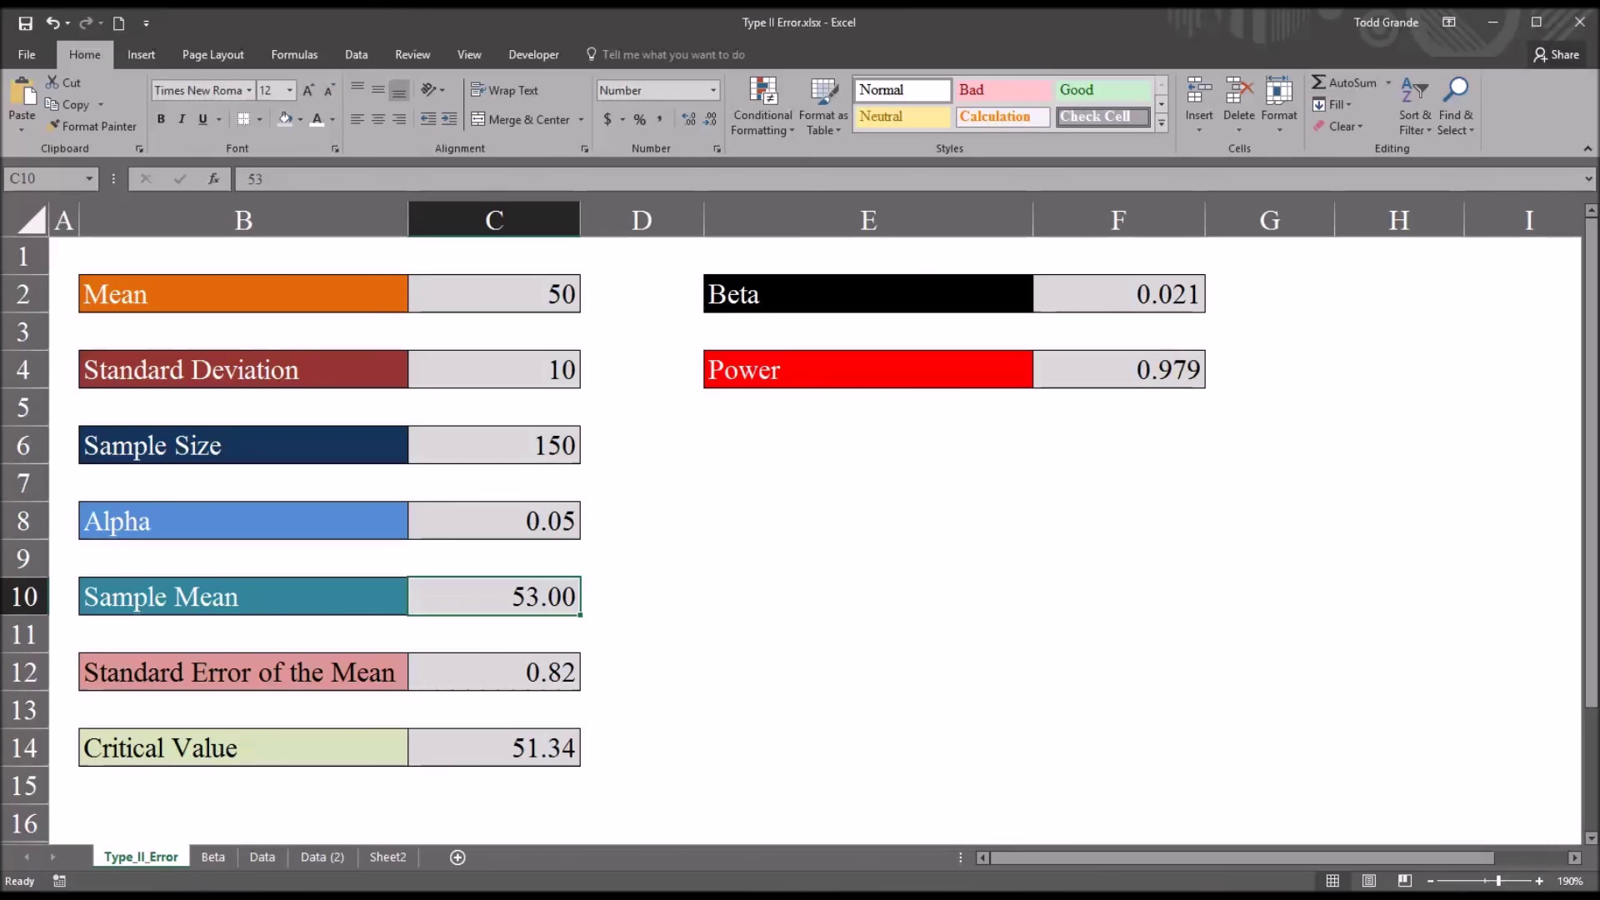
click(1117, 371)
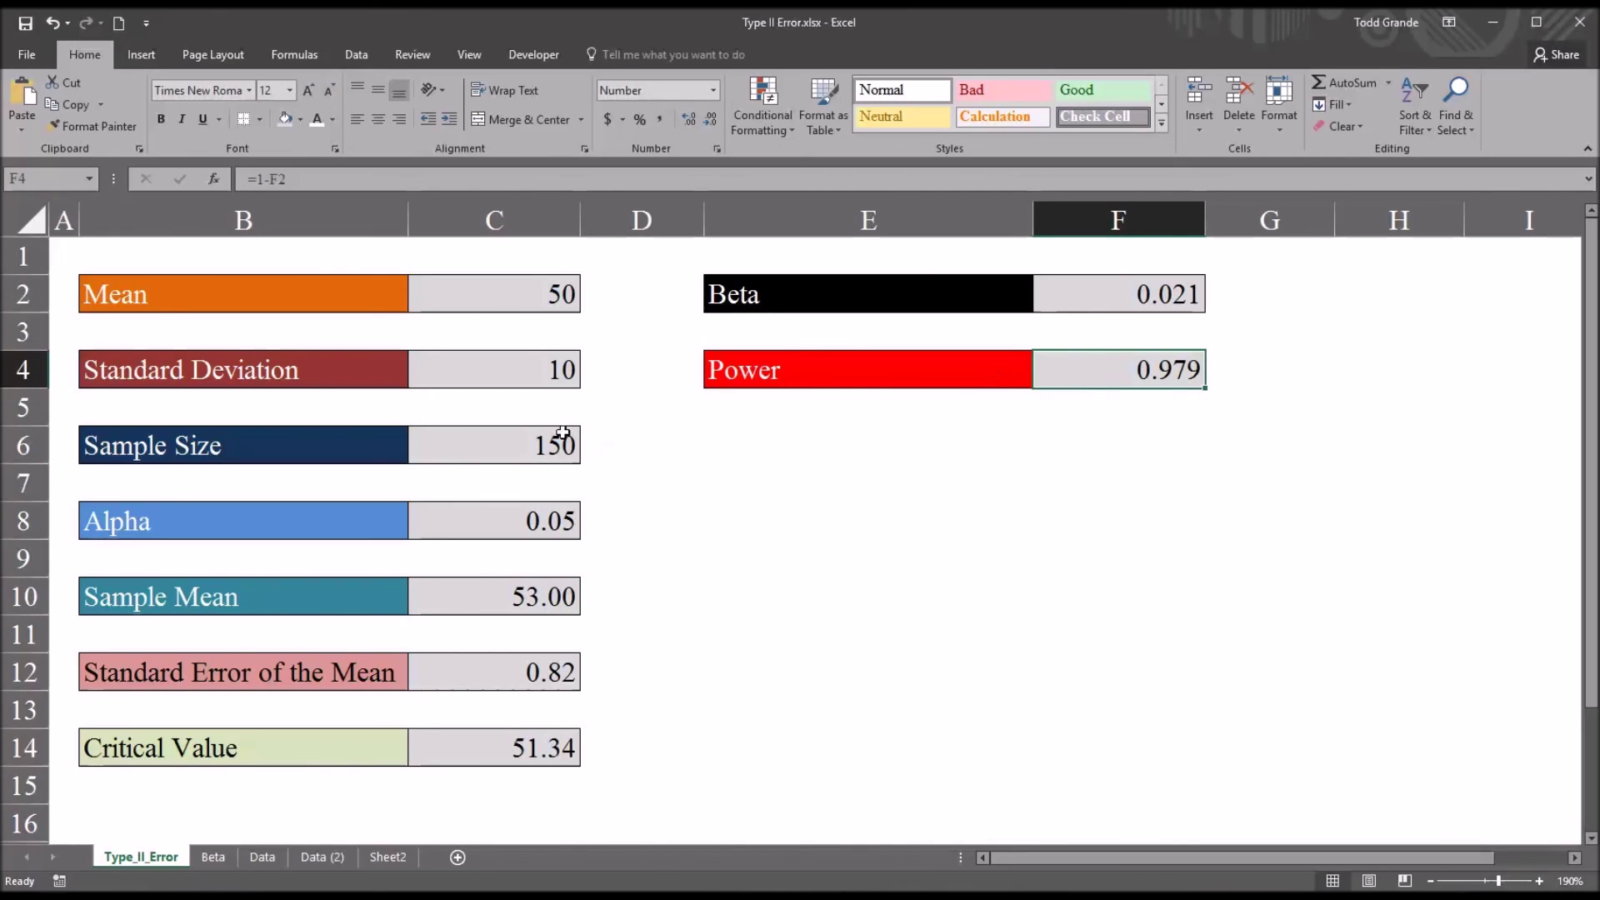